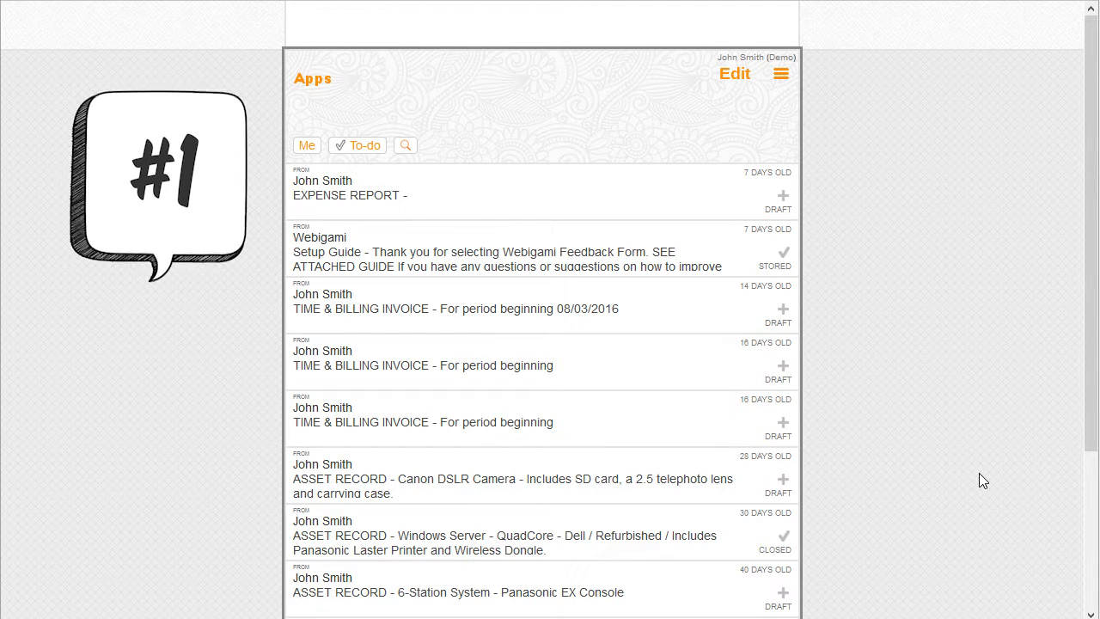
Step: Open the Webigami Design Library from the Designer Exchange and search it for "survey"
left_click(781, 75)
left_click(540, 129)
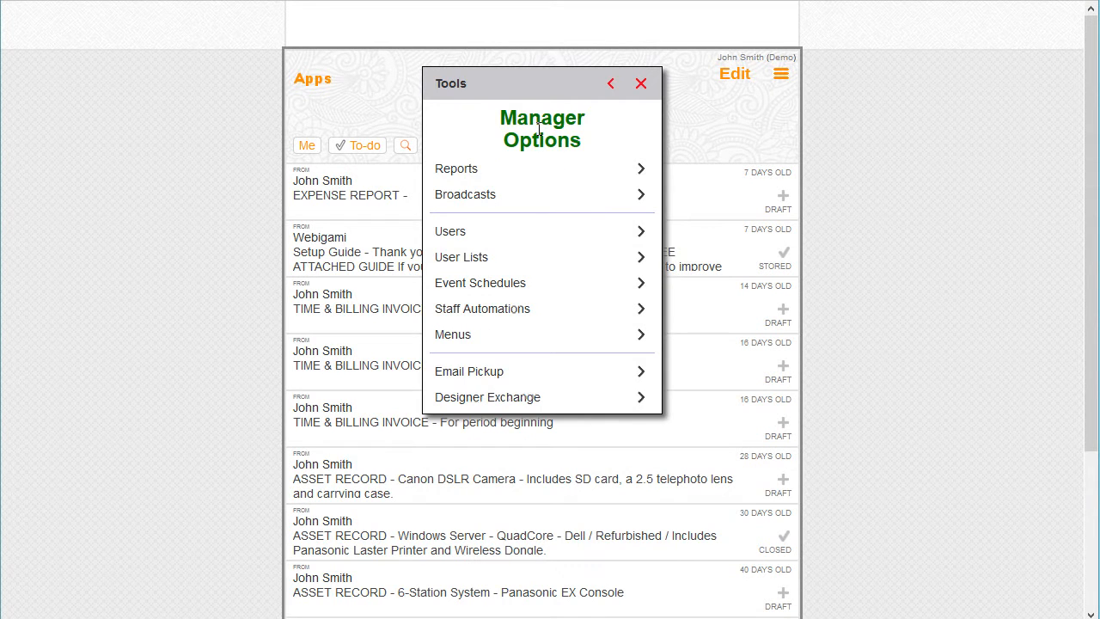
left_click(501, 401)
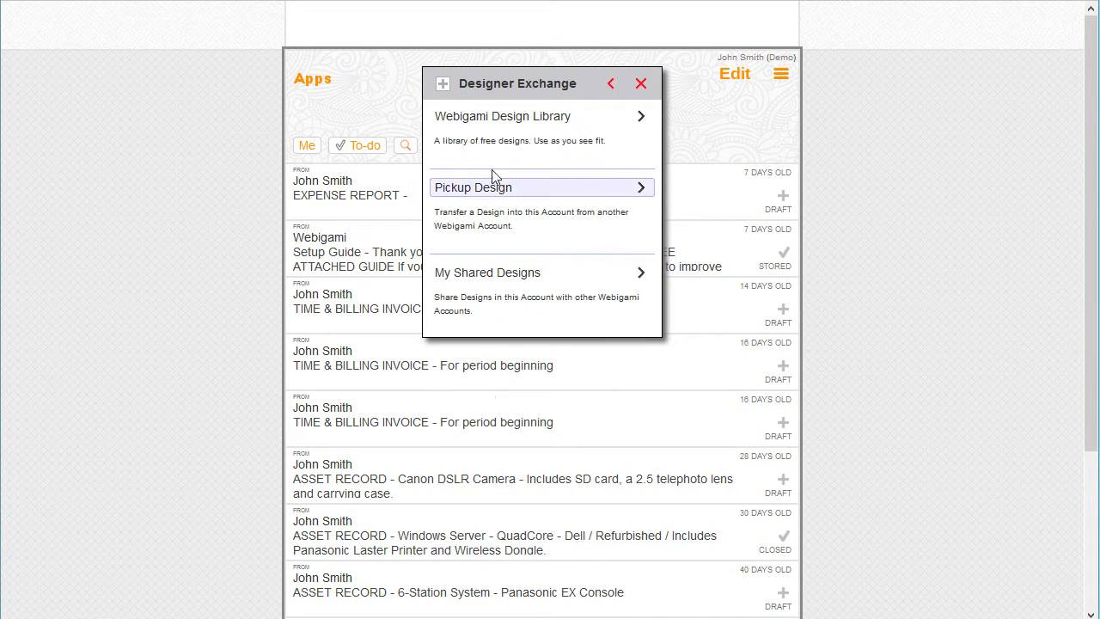
left_click(502, 129)
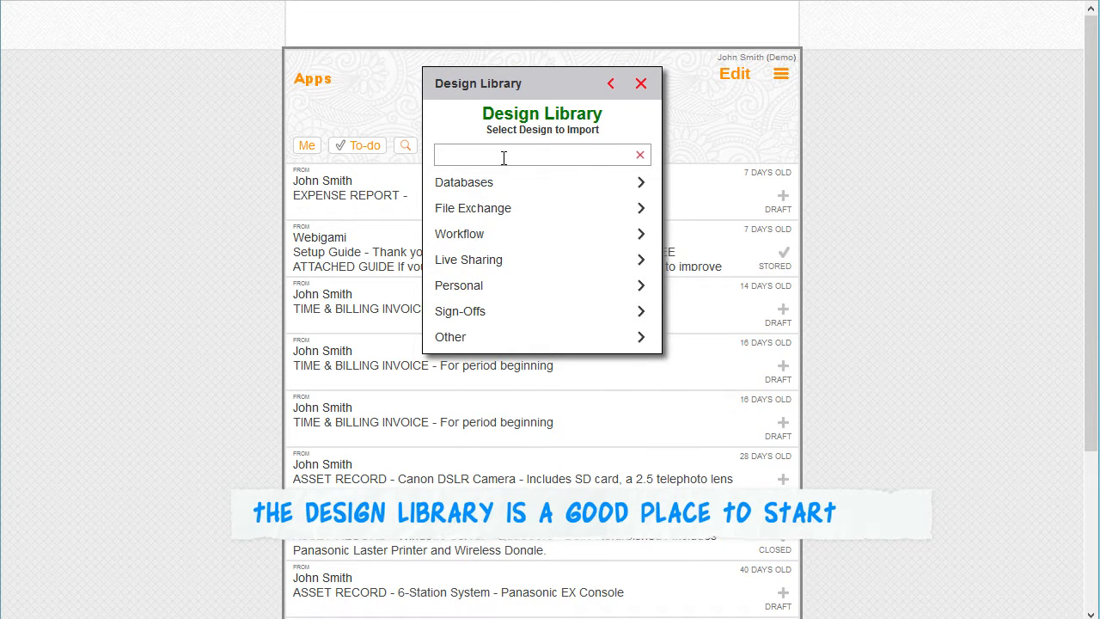
left_click(504, 157)
type("survey")
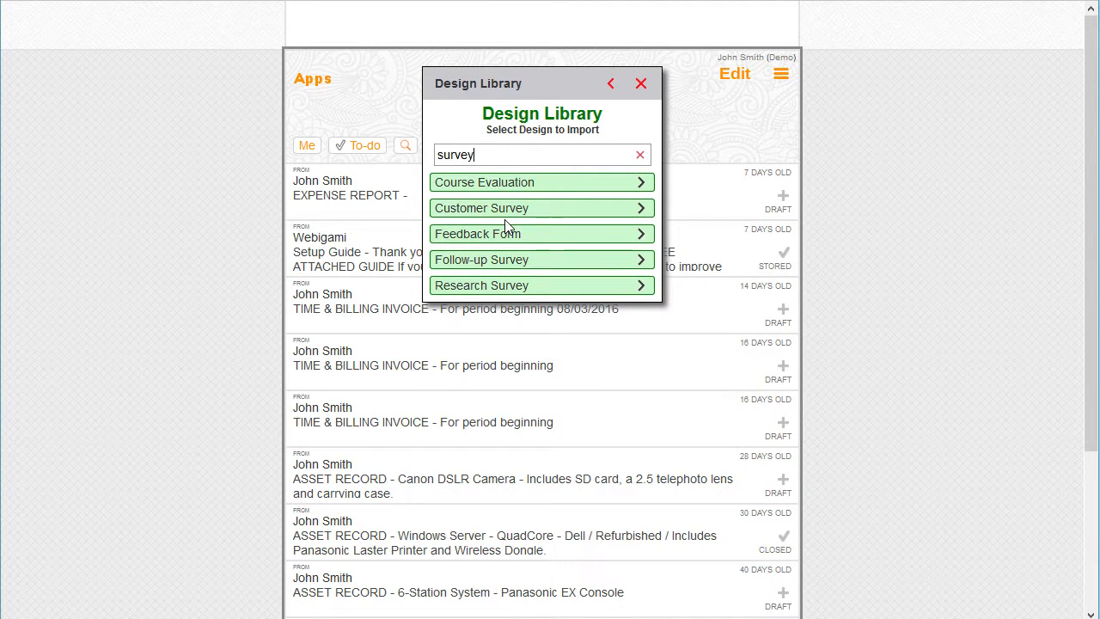
Step: Preview the Follow-up Survey, Customer Survey and Research Survey designs without installing any of them
left_click(505, 264)
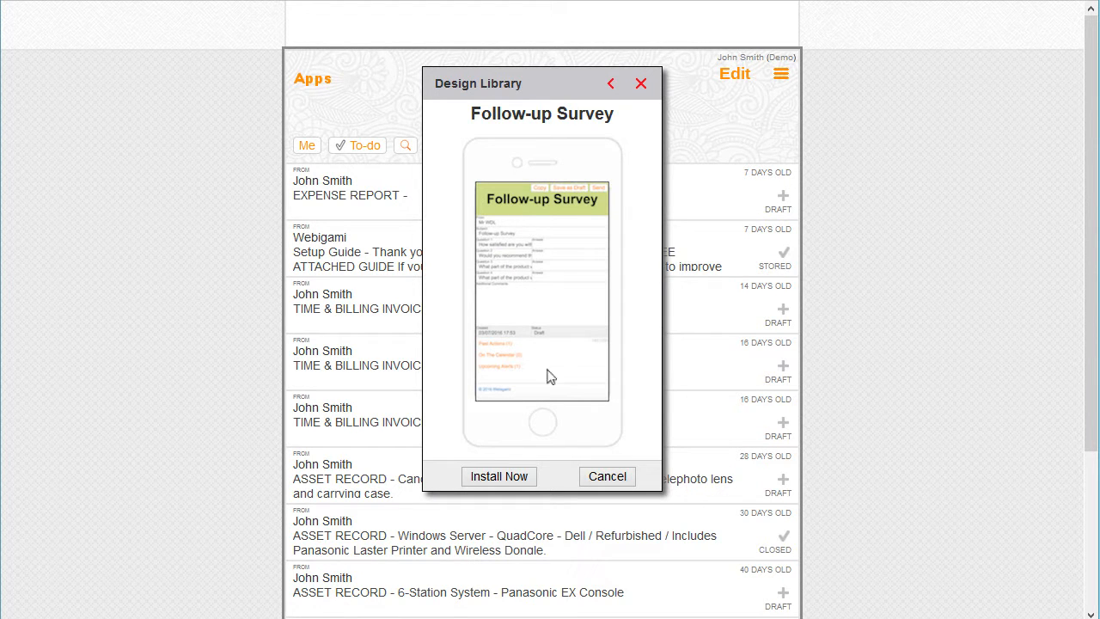
left_click(621, 478)
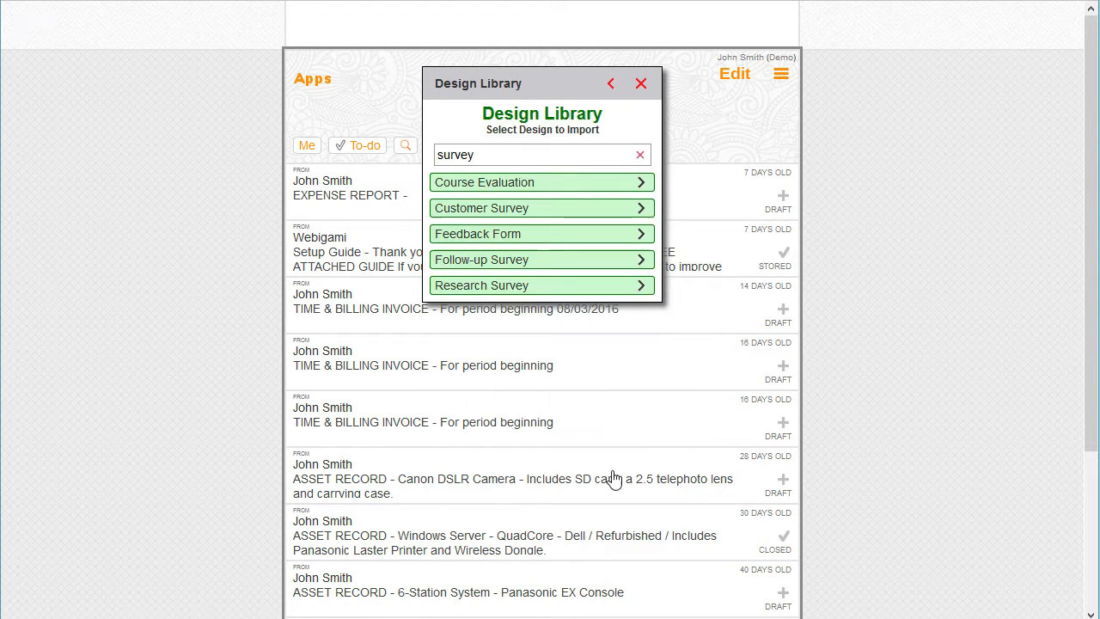
left_click(526, 210)
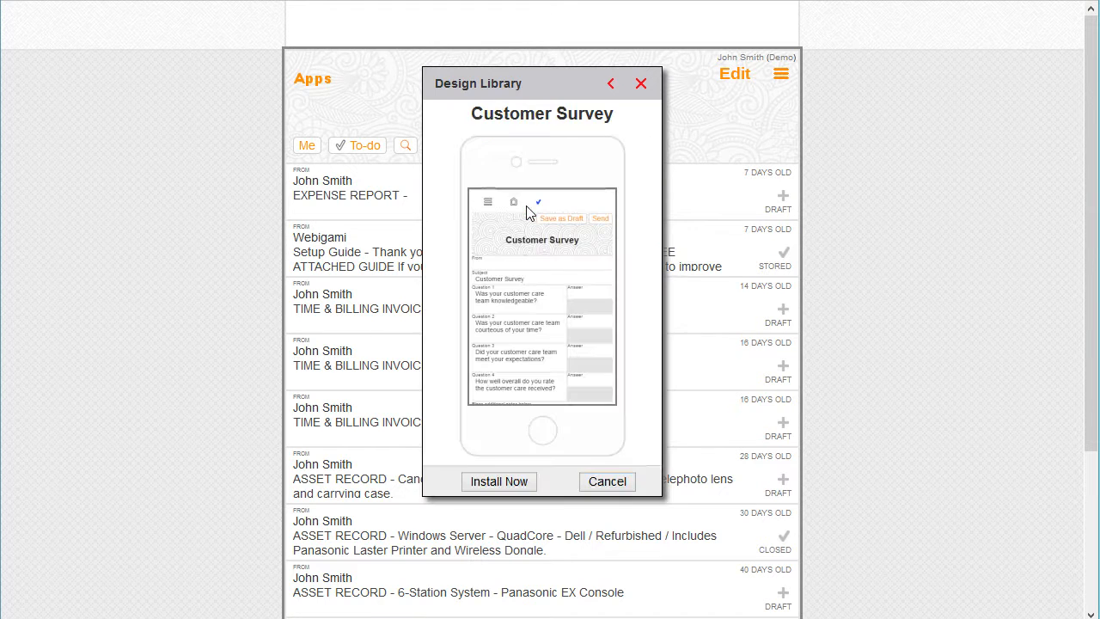
left_click(624, 490)
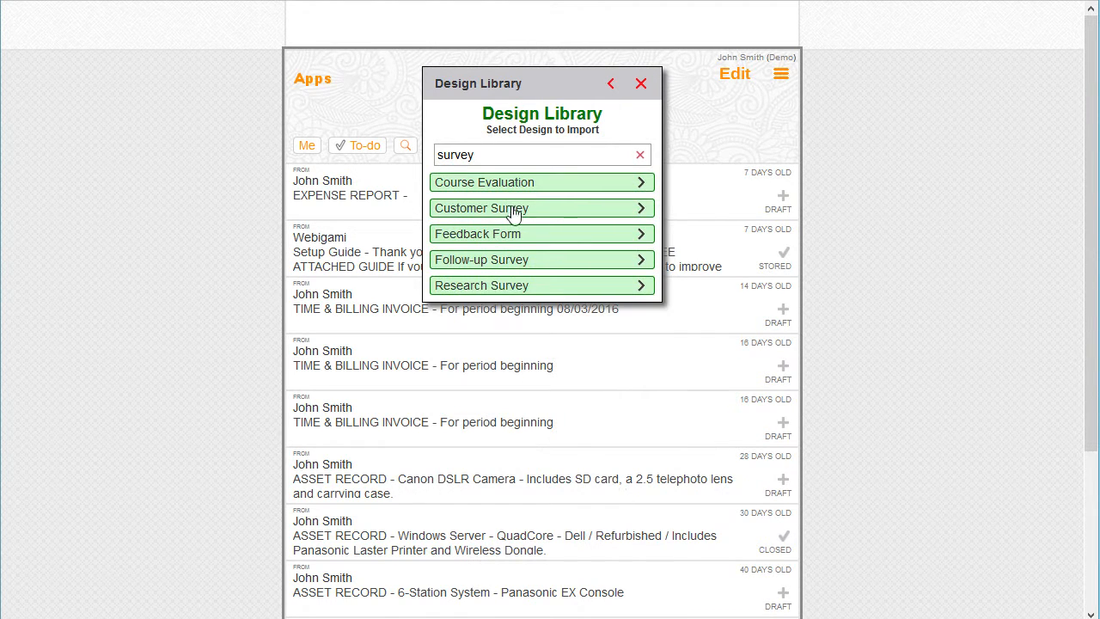
left_click(506, 289)
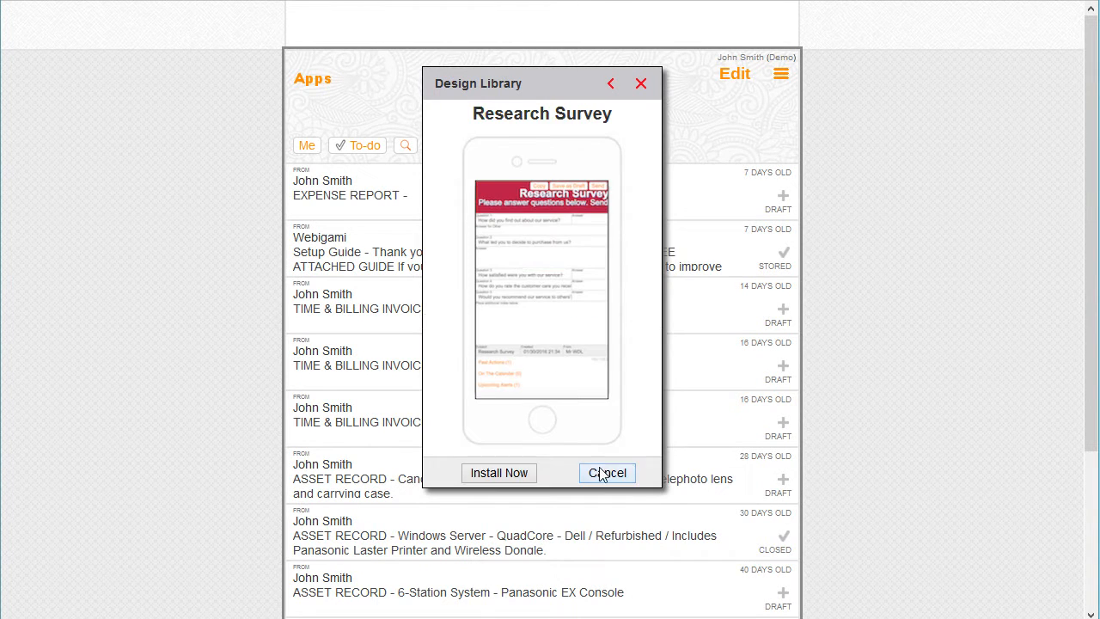
left_click(603, 471)
Step: Install the Follow-up Survey design from the library, keeping the title "Follow-up Survey"
left_click(525, 260)
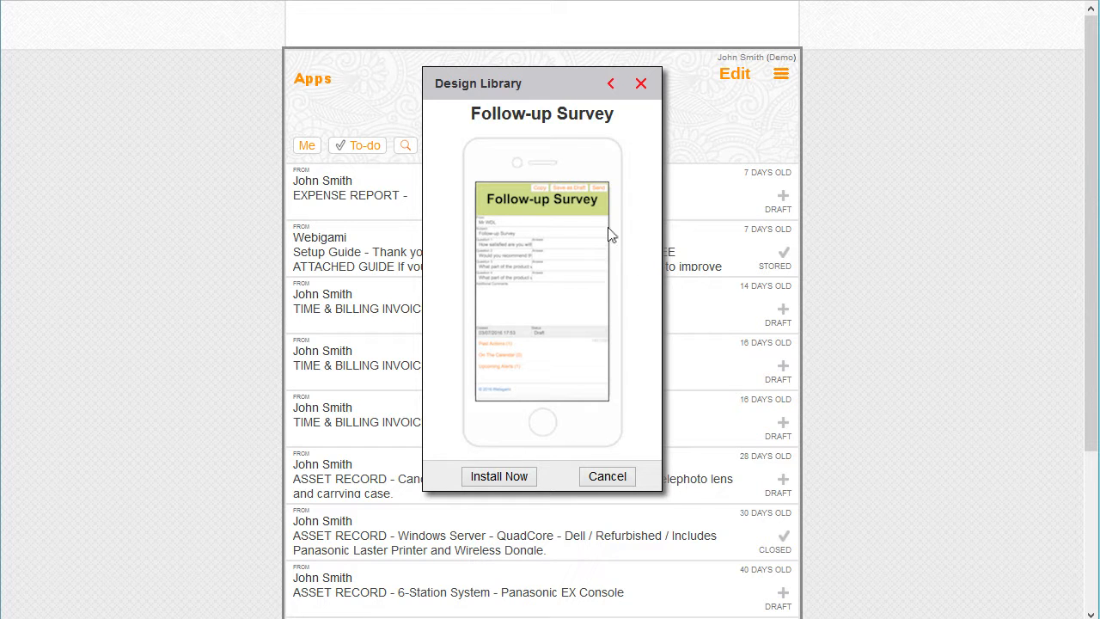
left_click(518, 475)
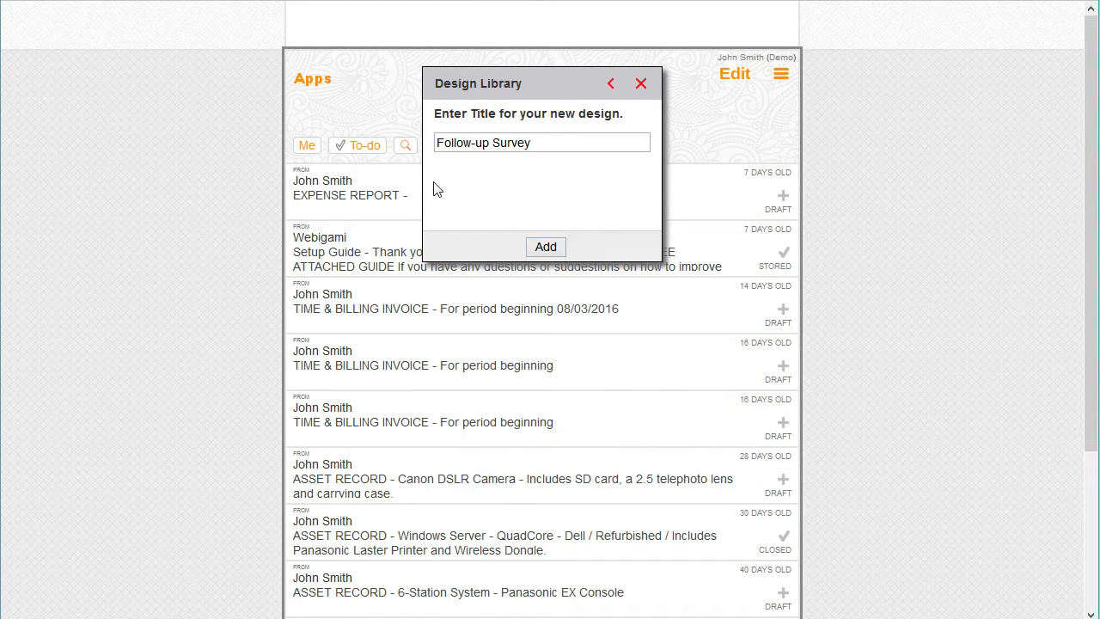
left_click(543, 248)
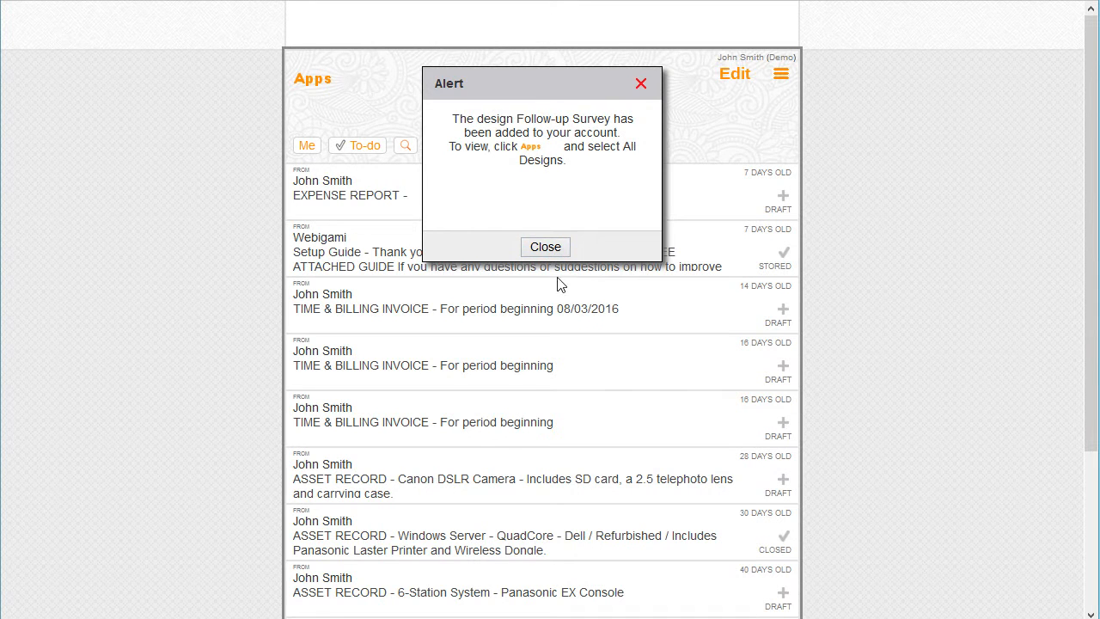
left_click(547, 248)
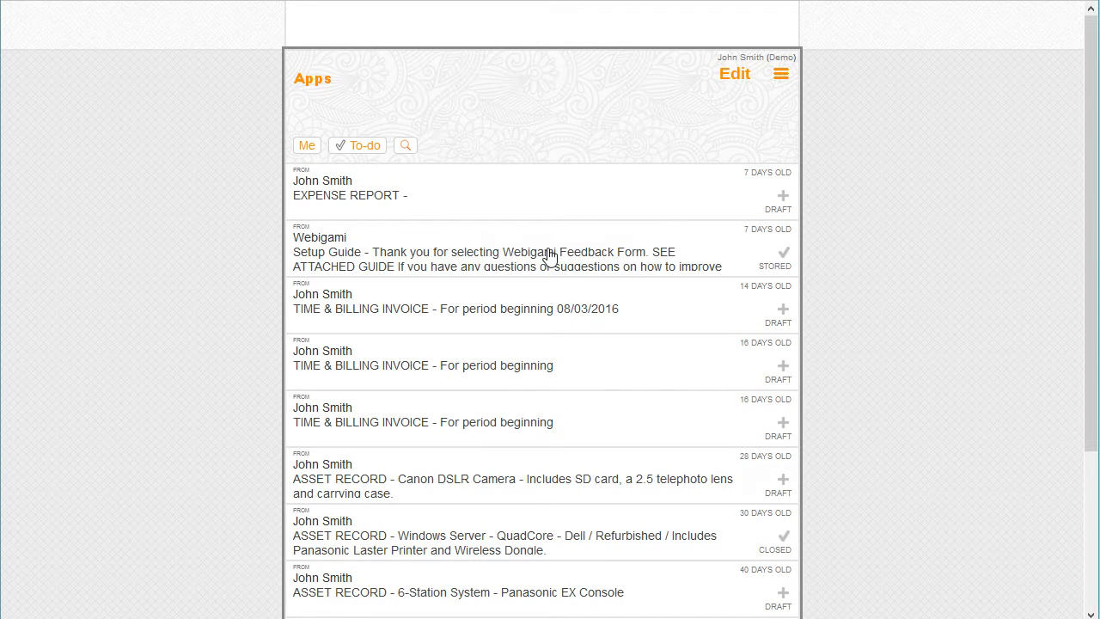
Step: Create a new form from the Follow-up Survey app
left_click(315, 89)
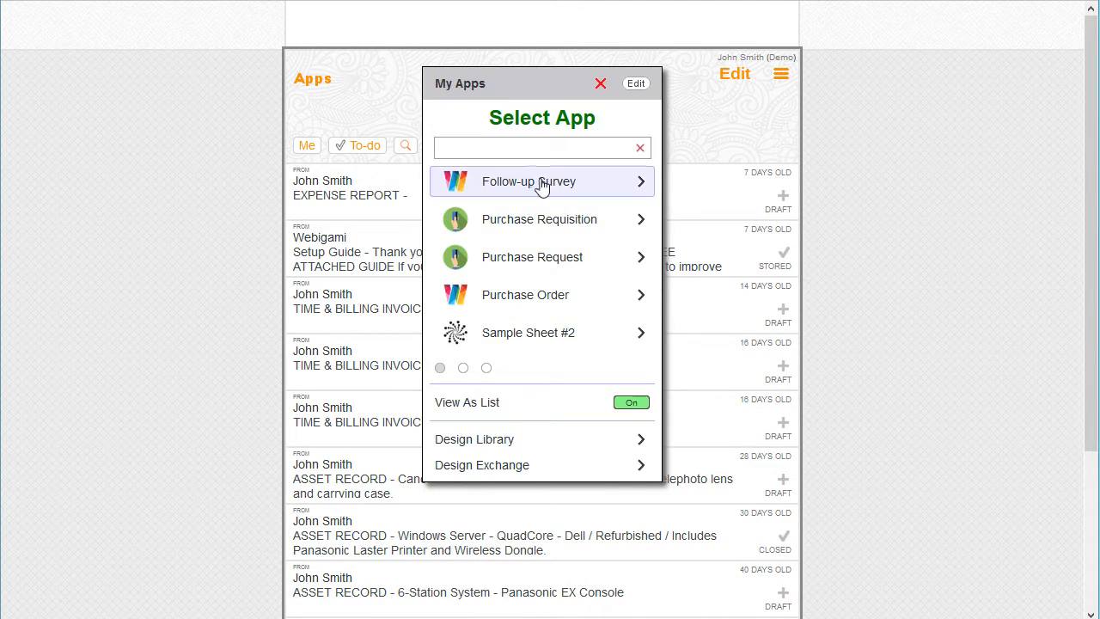
left_click(541, 185)
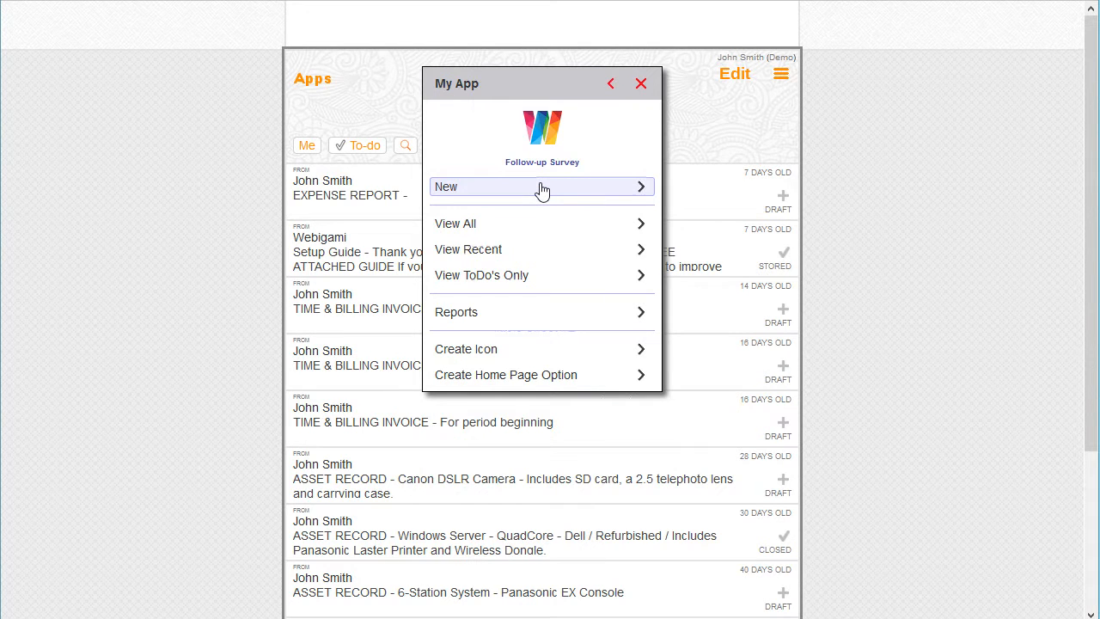
left_click(541, 187)
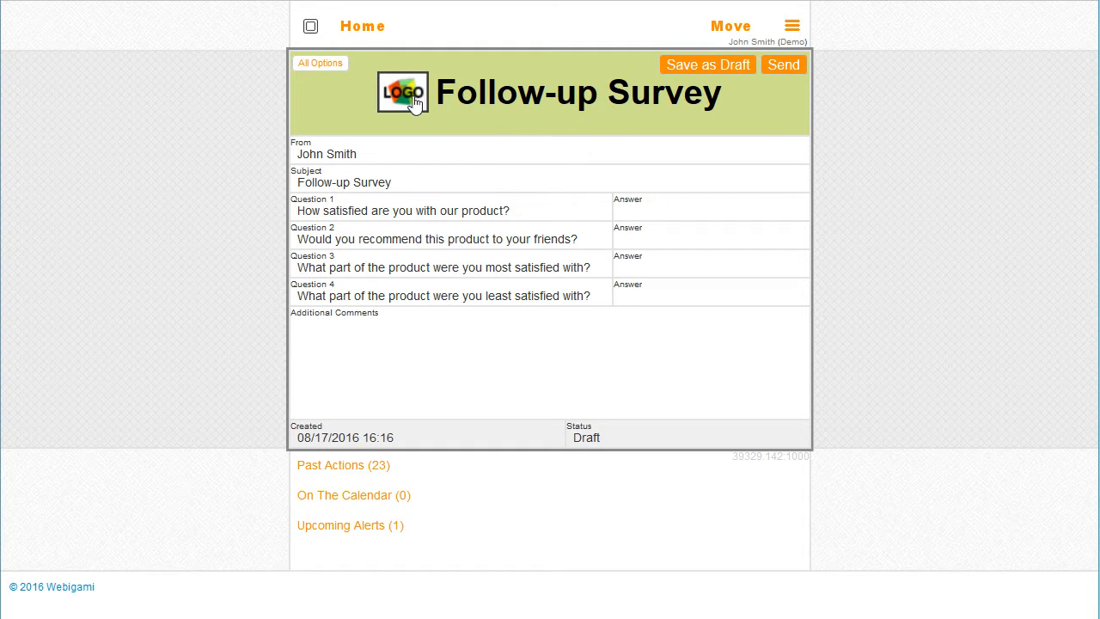
Step: Change this design's title bar override to the centered layout with title, subtitle and company name and no logo
left_click(791, 26)
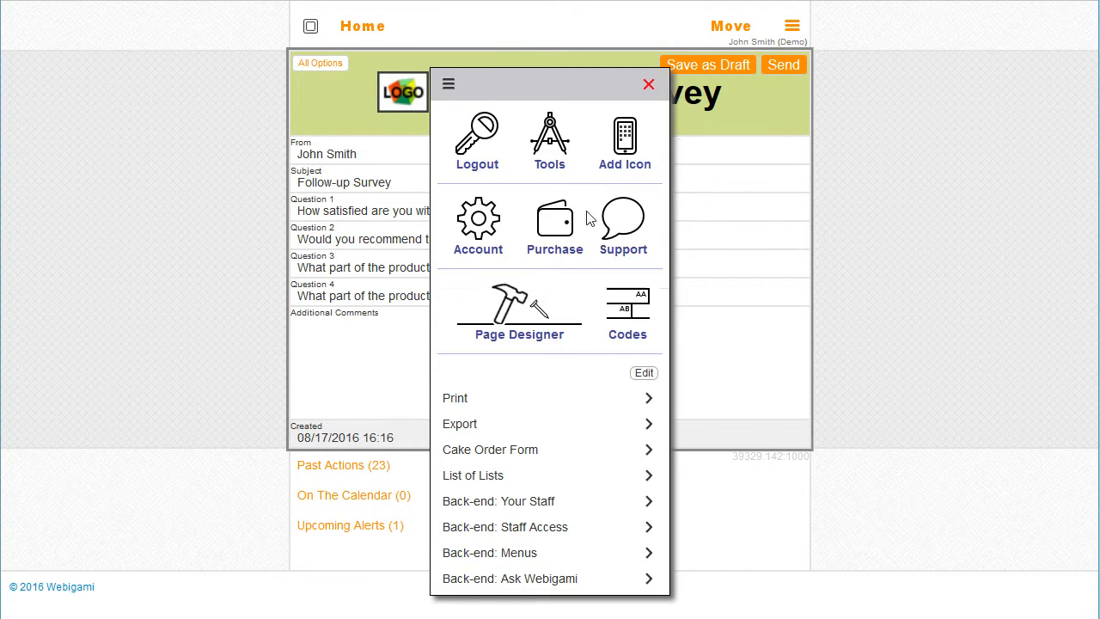
left_click(531, 322)
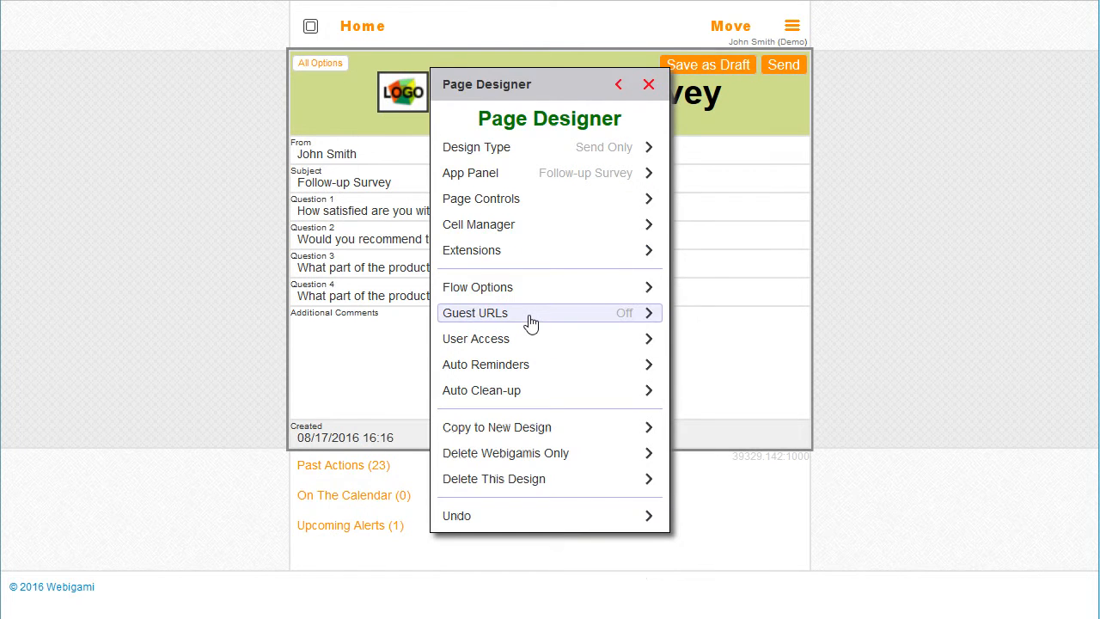
left_click(521, 203)
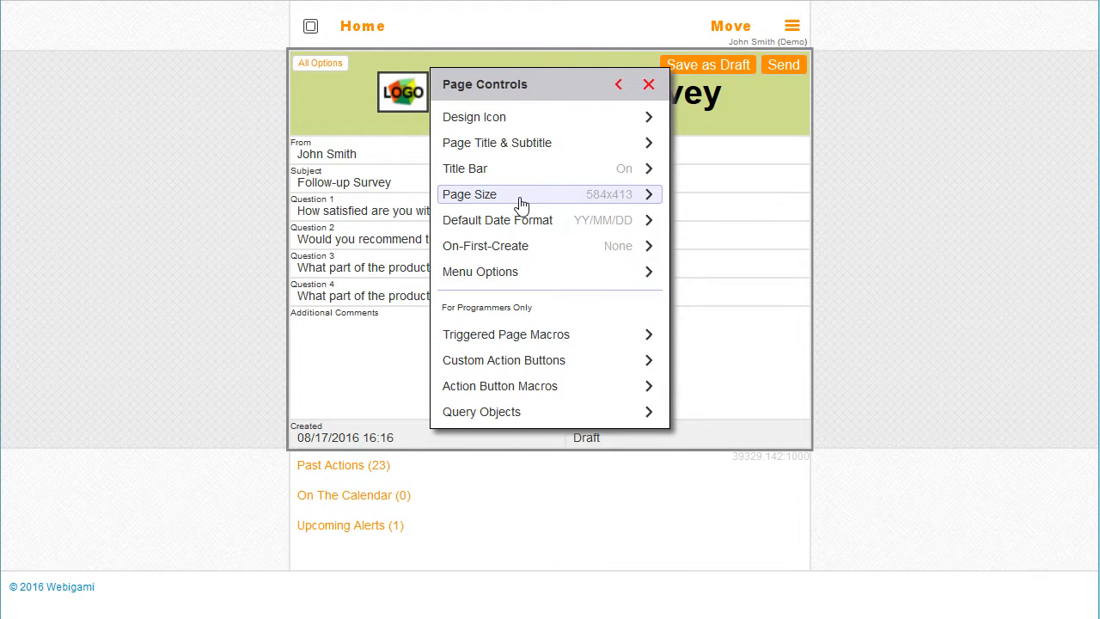
left_click(514, 176)
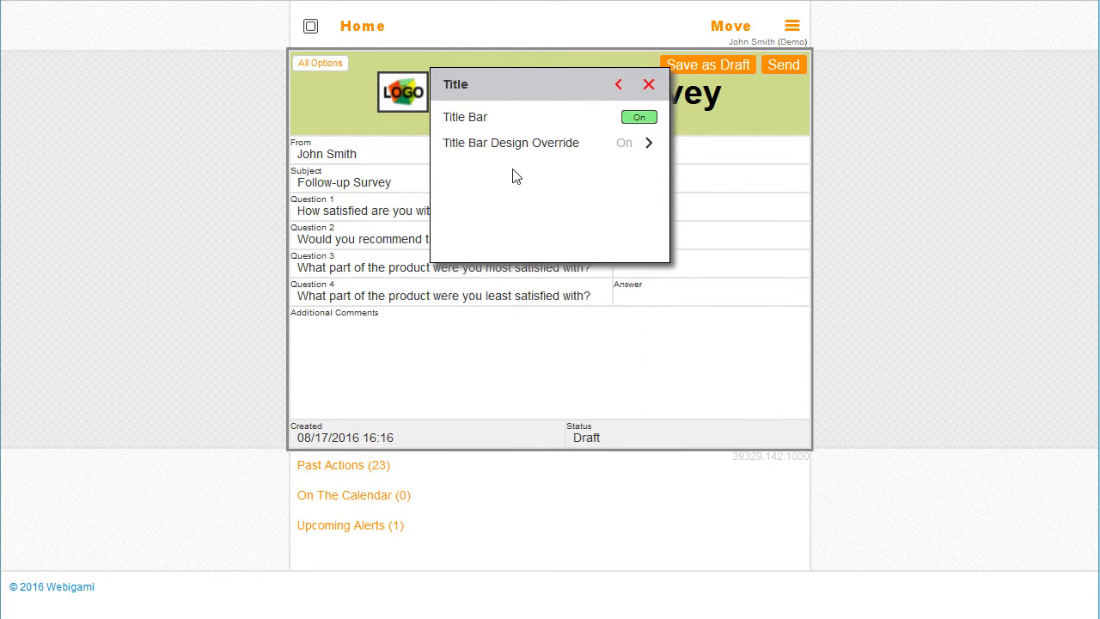
left_click(546, 146)
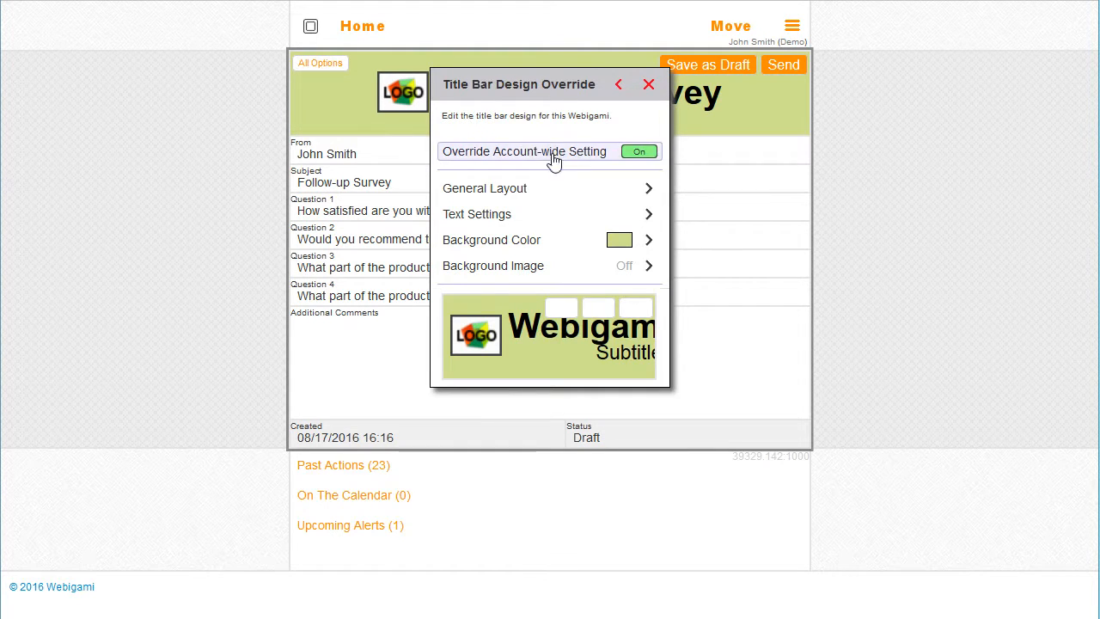
left_click(490, 190)
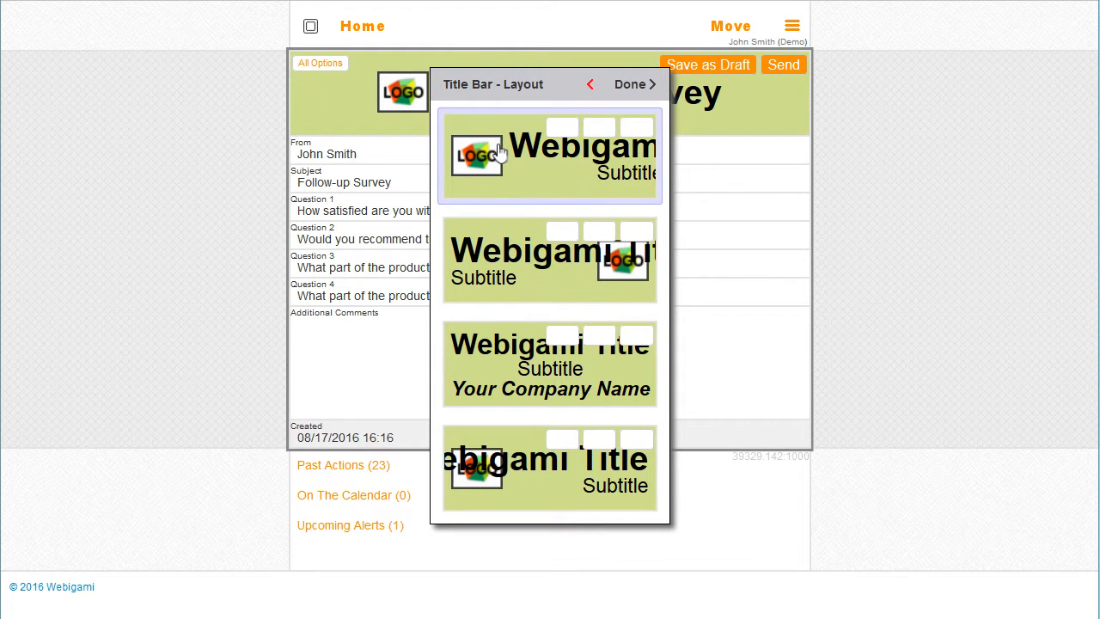
left_click(552, 379)
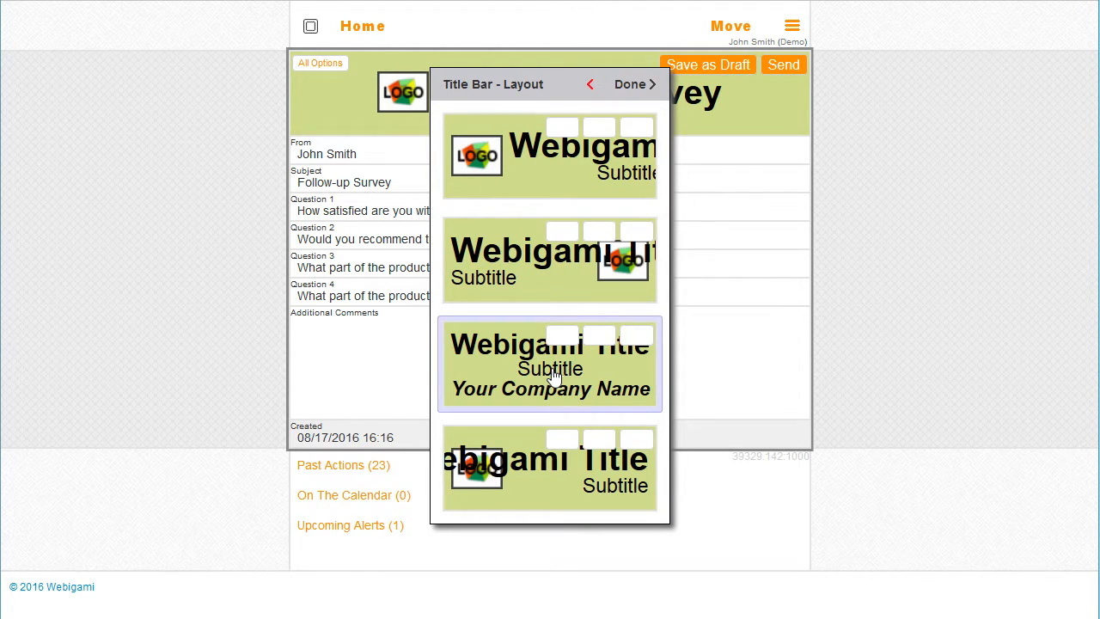
left_click(636, 85)
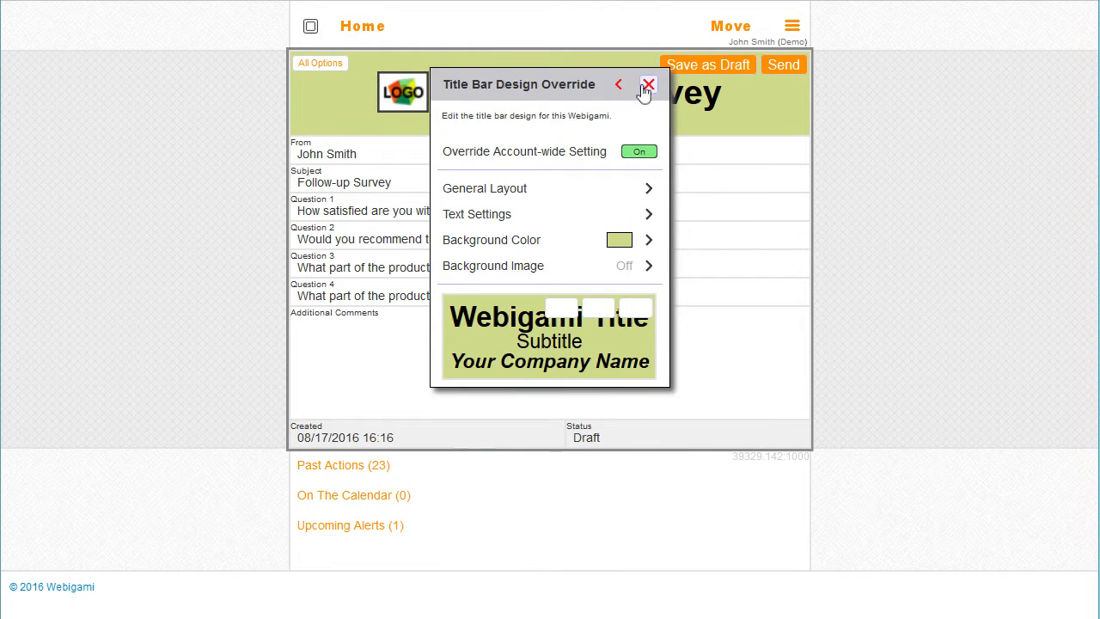
left_click(649, 86)
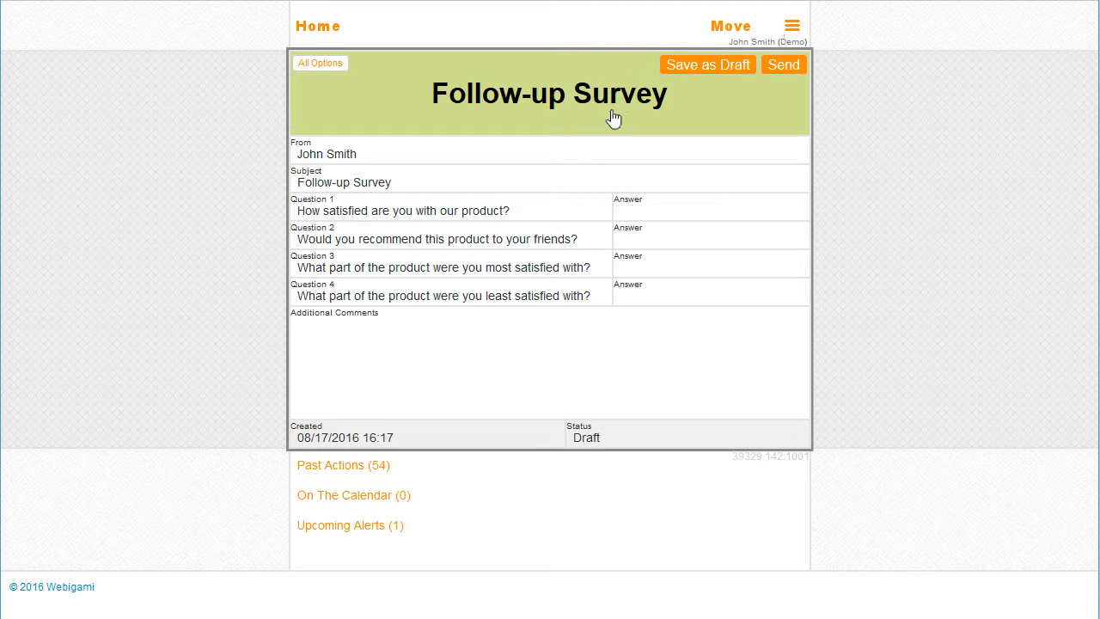
Step: Look at the logo image options of the account-wide Webigami title bar, leaving them as they are
left_click(790, 27)
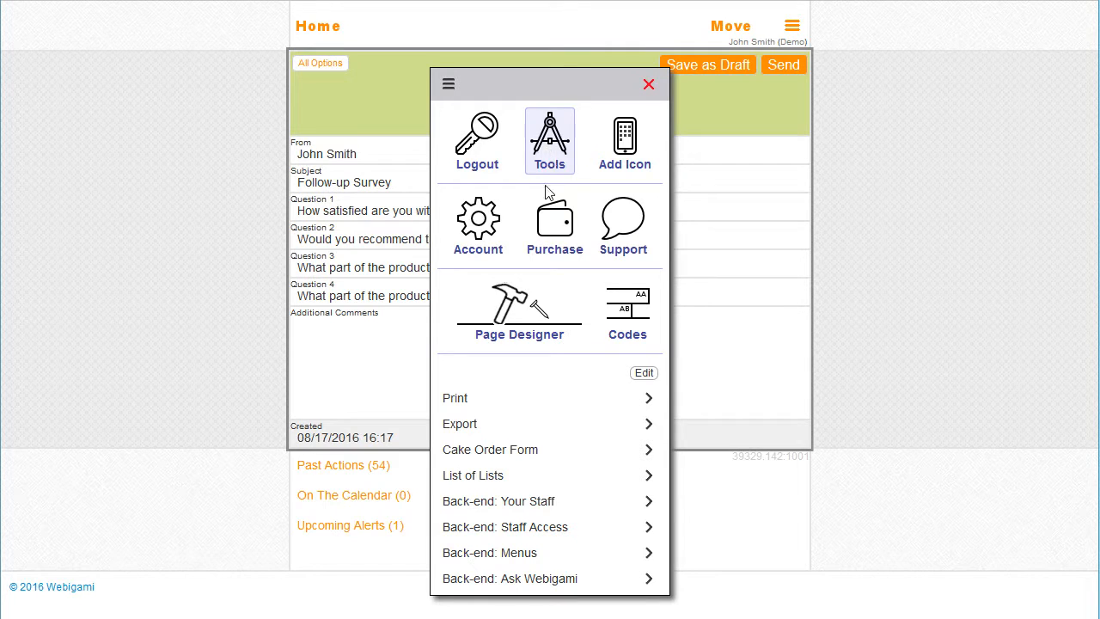
left_click(477, 239)
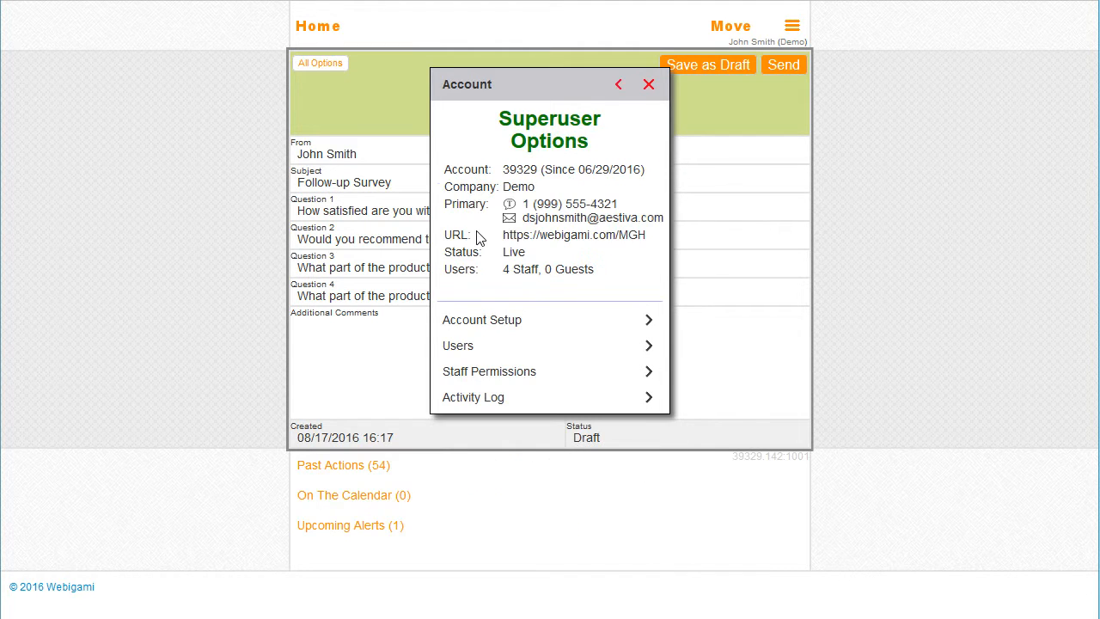
left_click(484, 321)
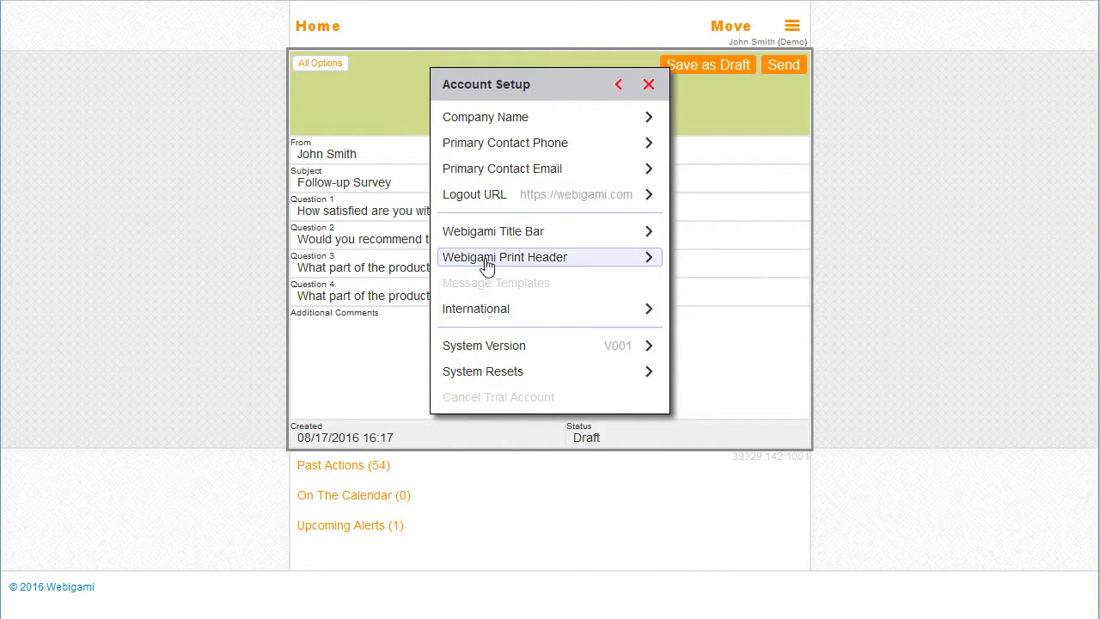
left_click(488, 239)
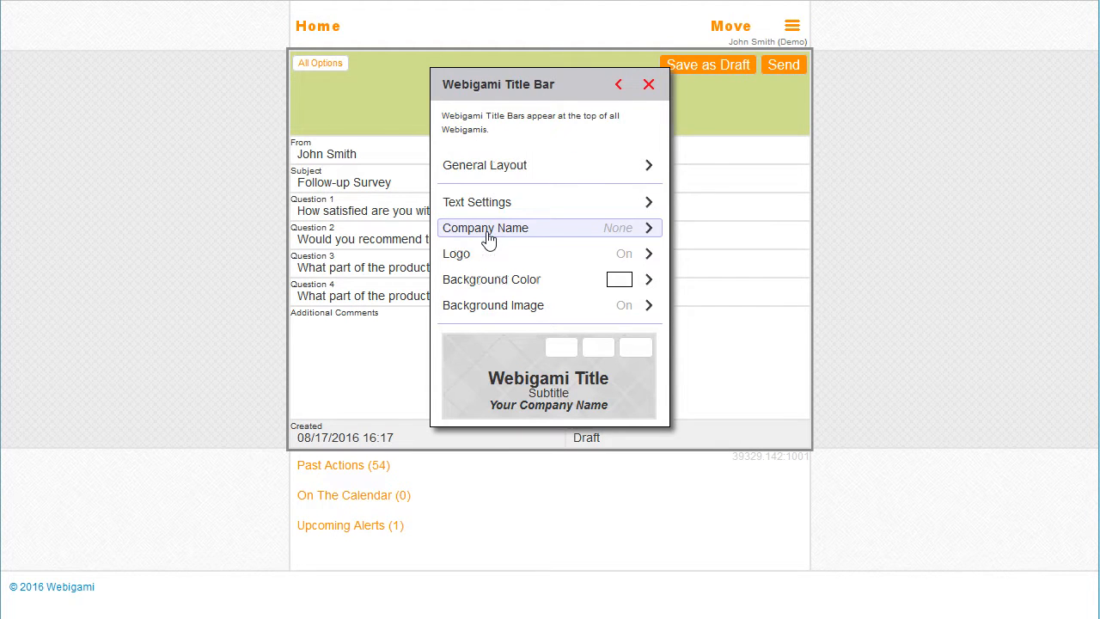
left_click(486, 258)
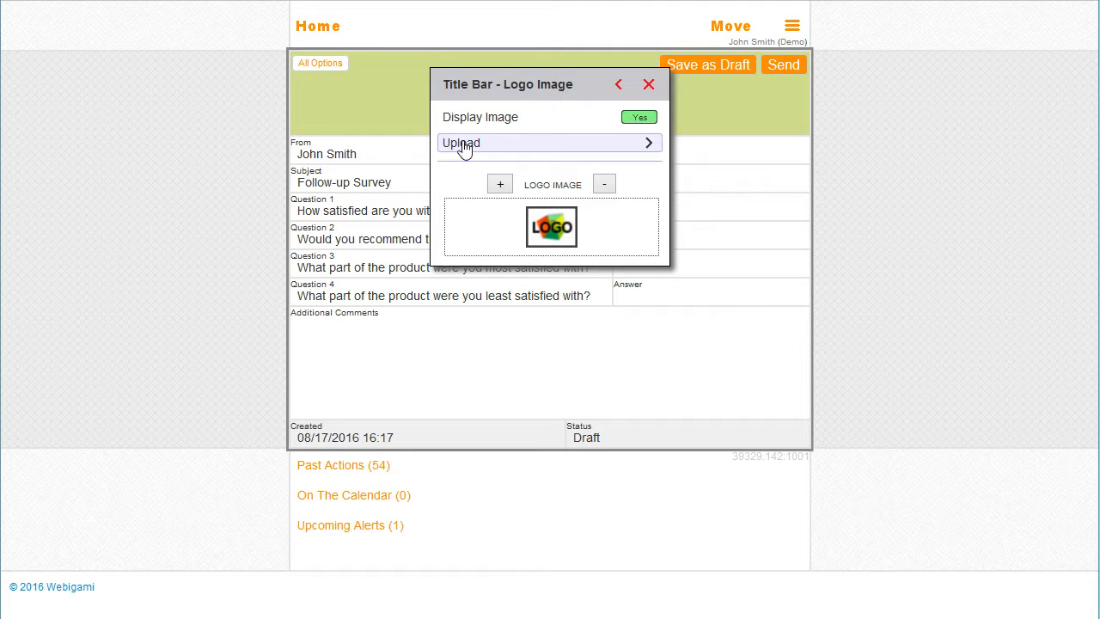
left_click(650, 85)
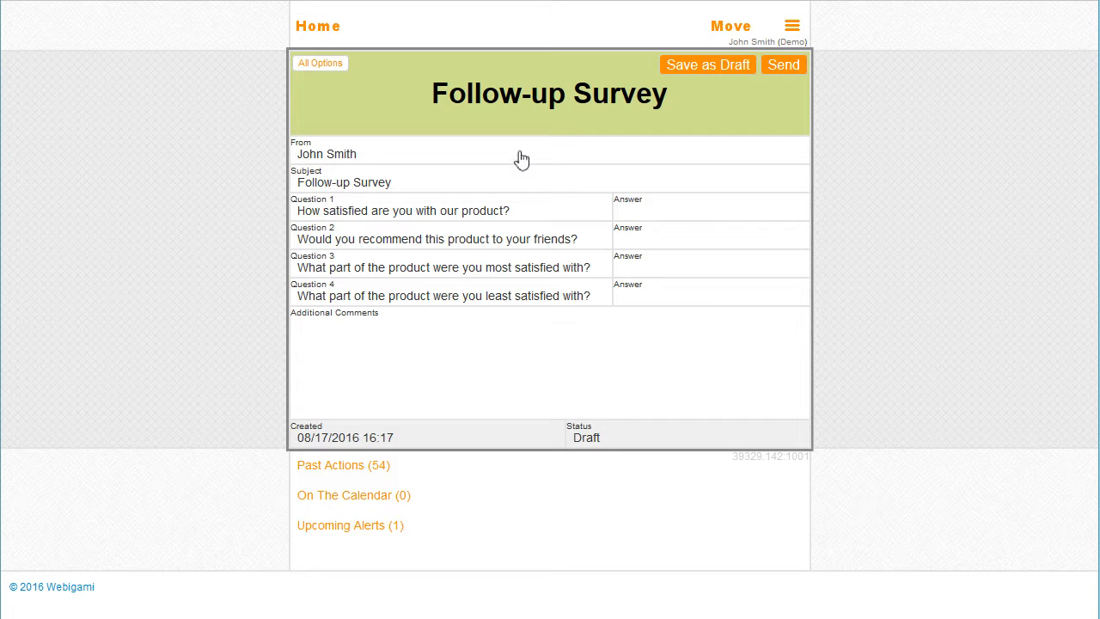
Step: Set the From cell's colour to a very pale blue, using the blue hue at full saturation and the second-lightest lightness
left_click(570, 155)
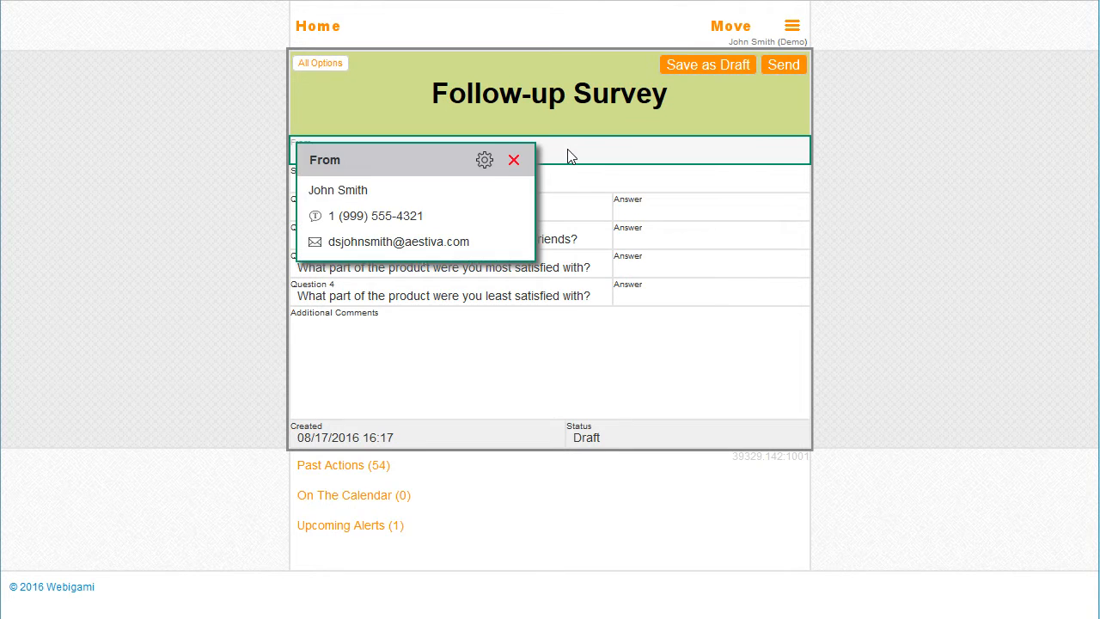
left_click(485, 160)
left_click(487, 249)
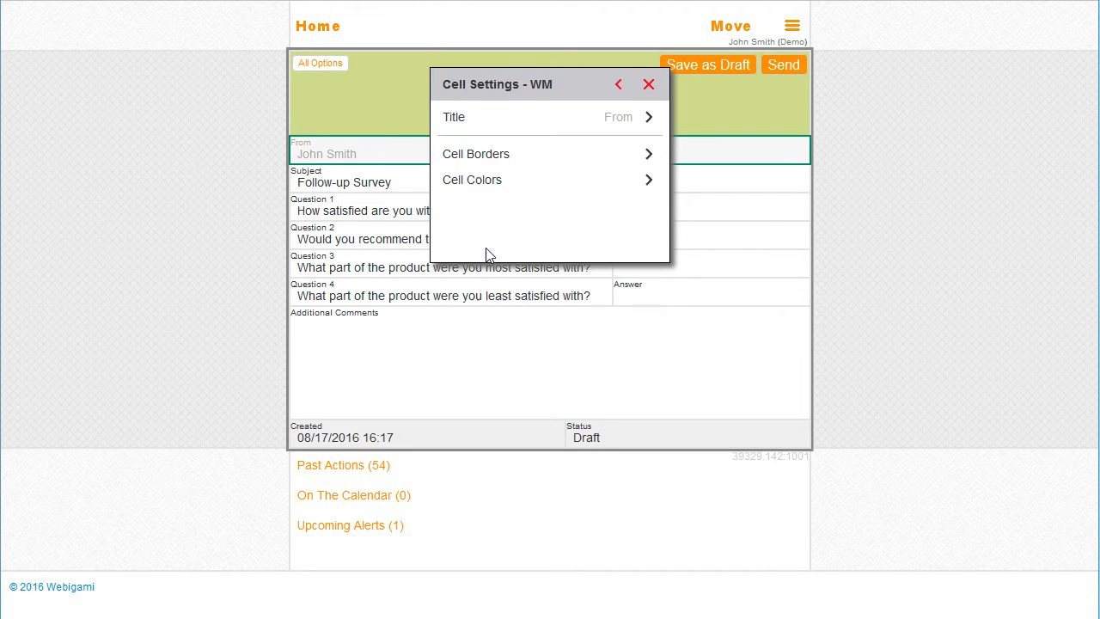
left_click(495, 182)
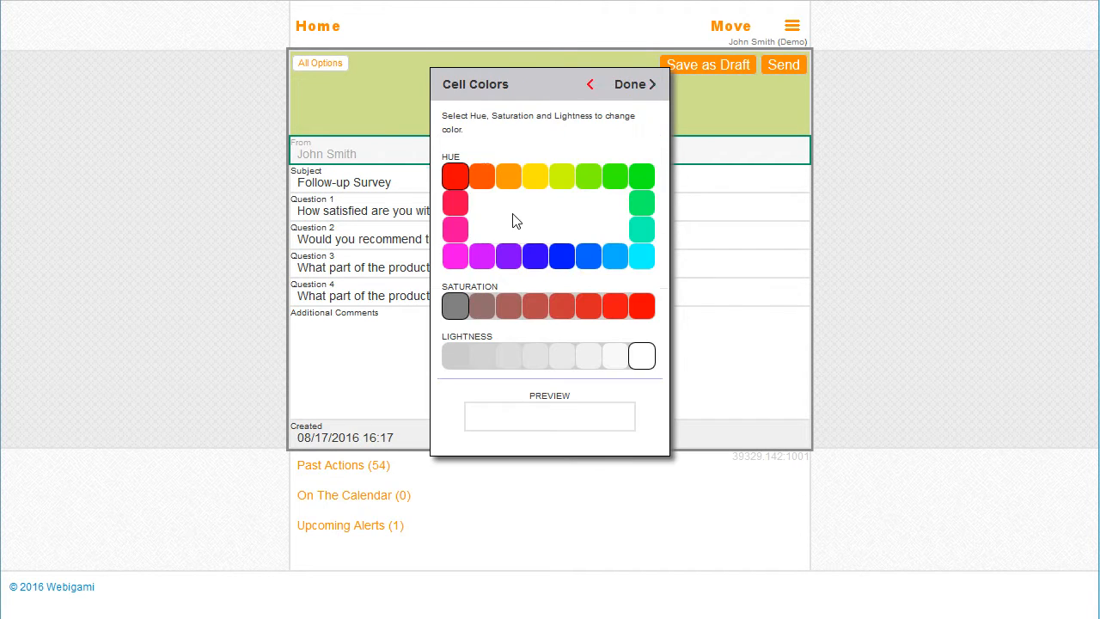
left_click(589, 258)
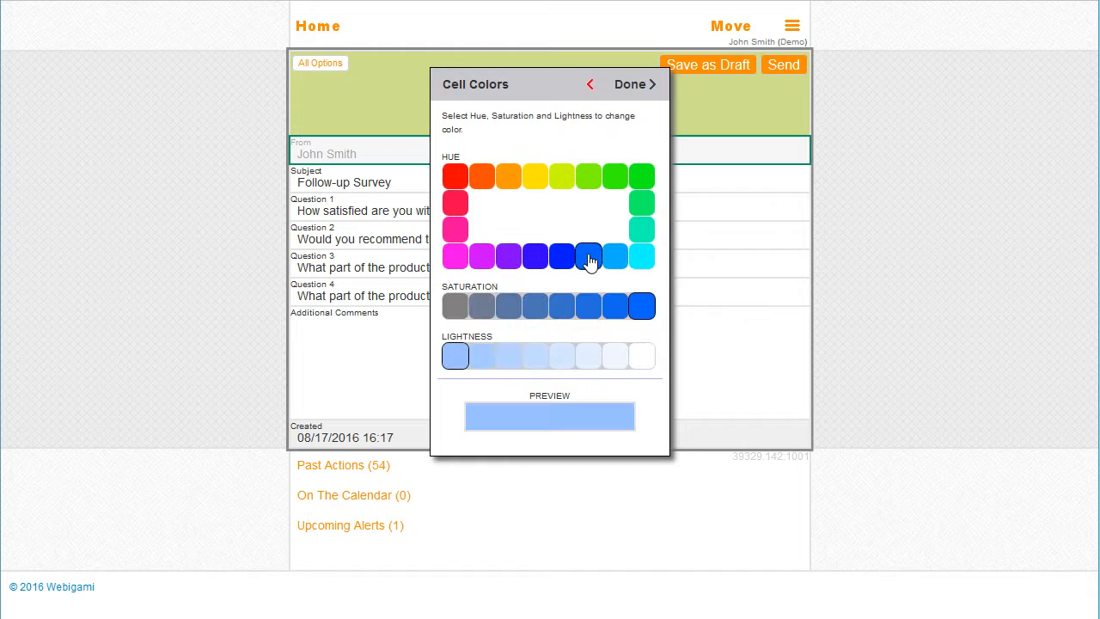
left_click(615, 357)
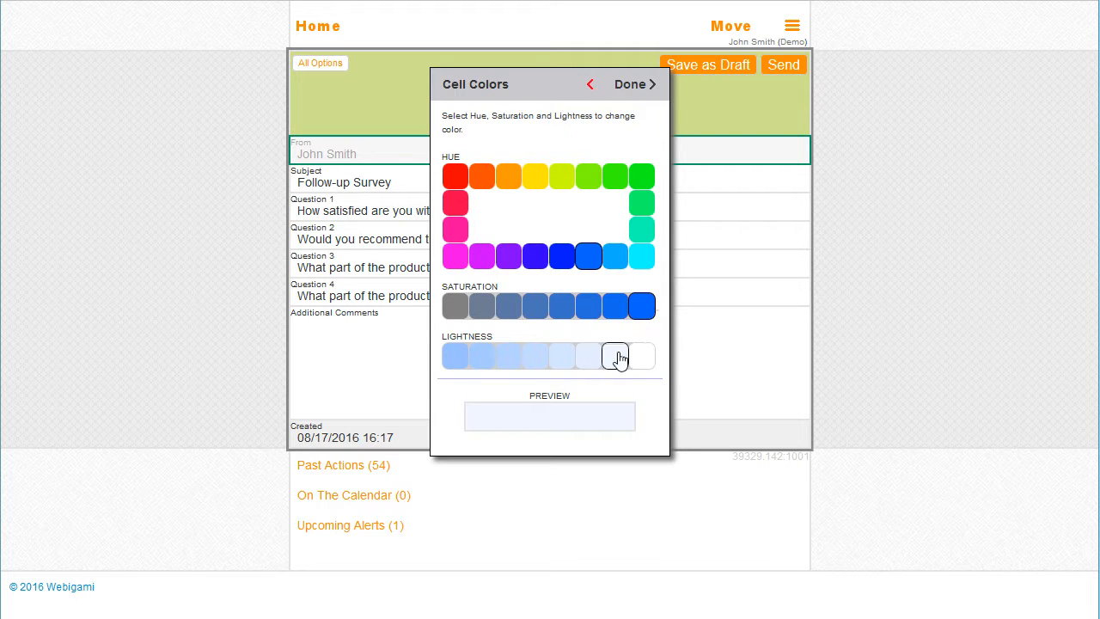
left_click(629, 84)
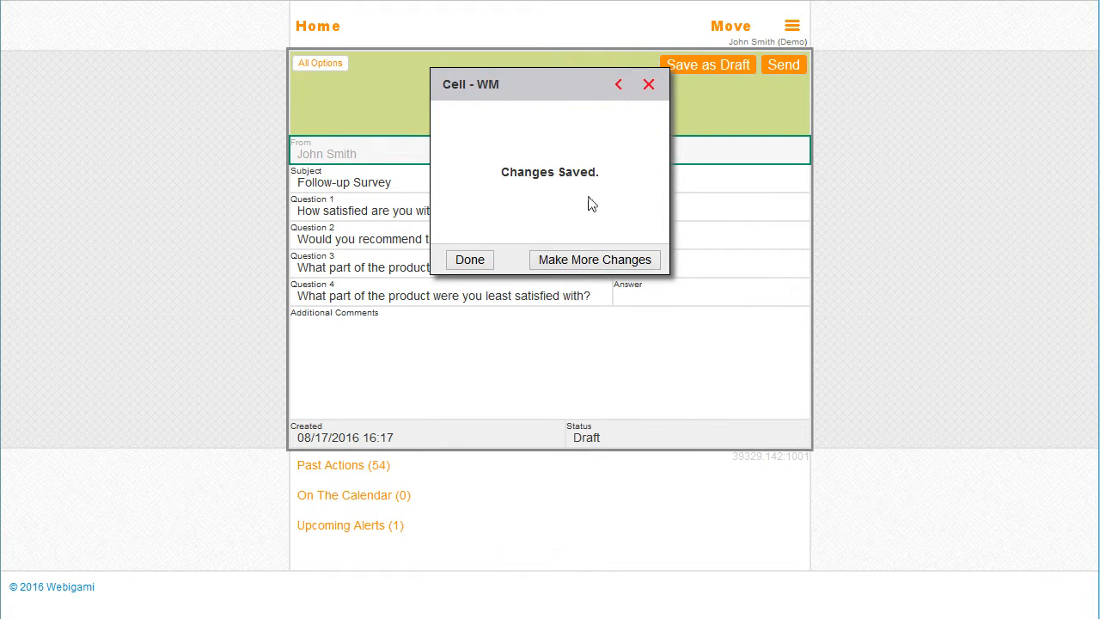
left_click(492, 261)
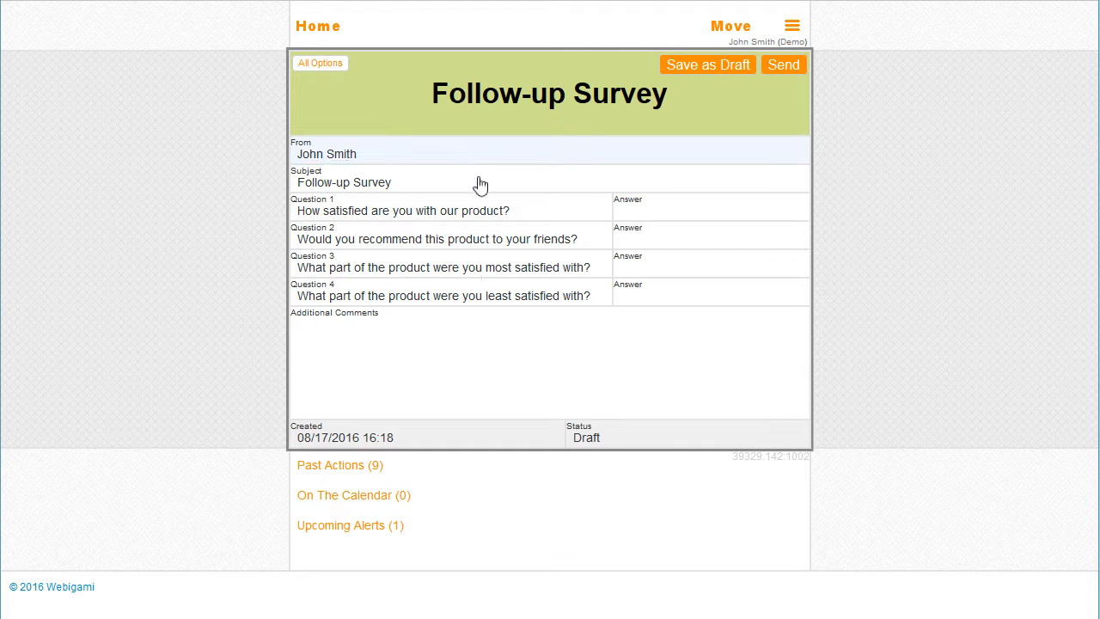
Step: Give the Subject cell the same very pale blue colour, with full saturation and the second-lightest lightness
left_click(507, 182)
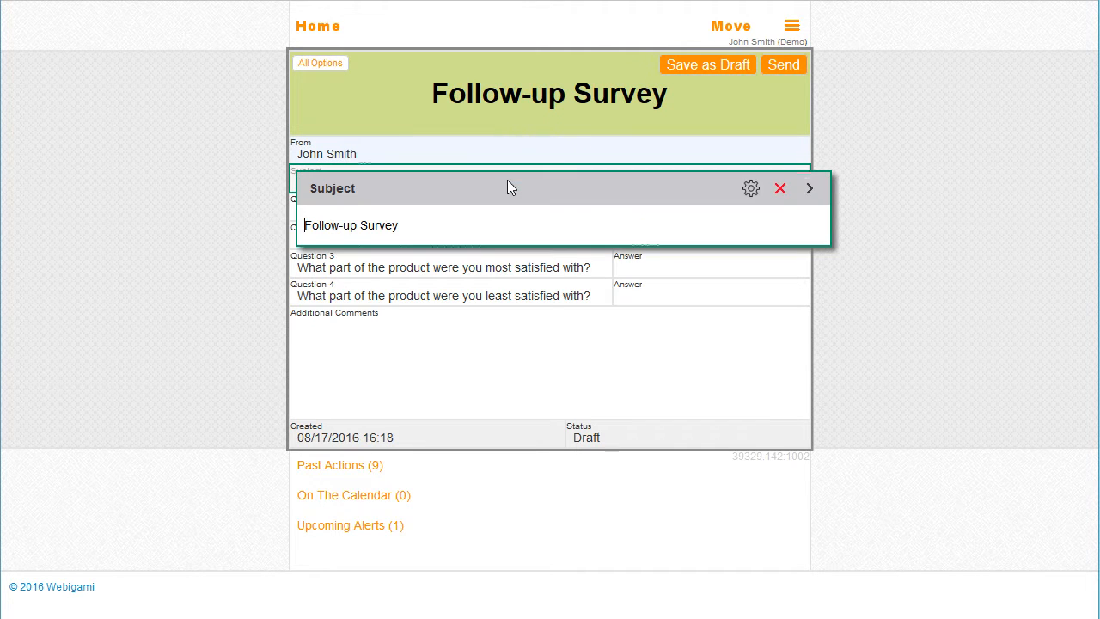
left_click(751, 189)
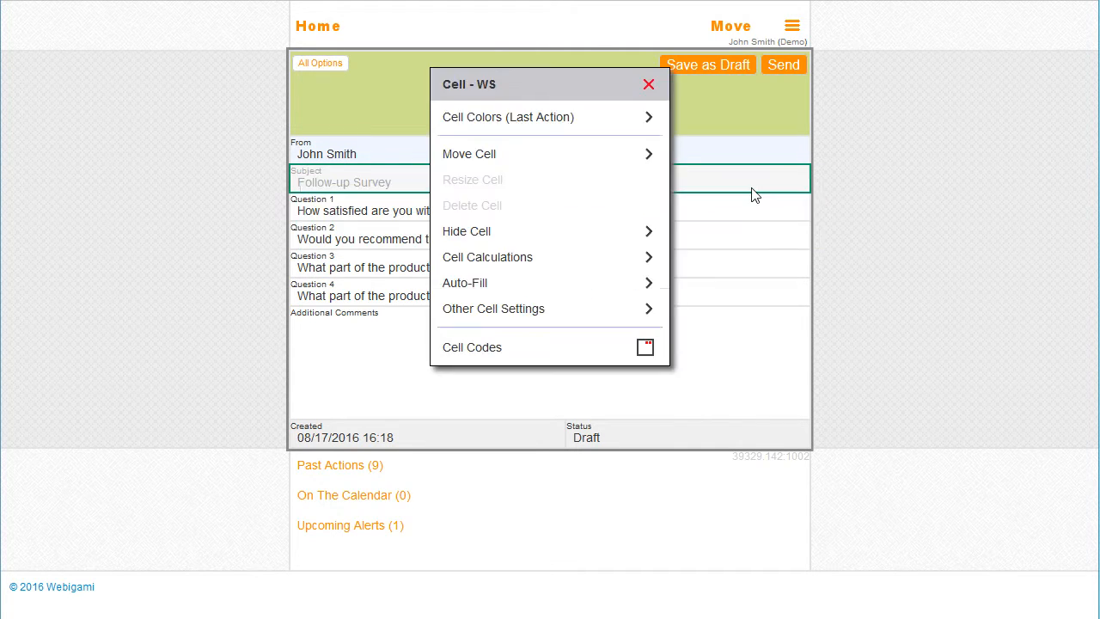
left_click(540, 309)
left_click(496, 258)
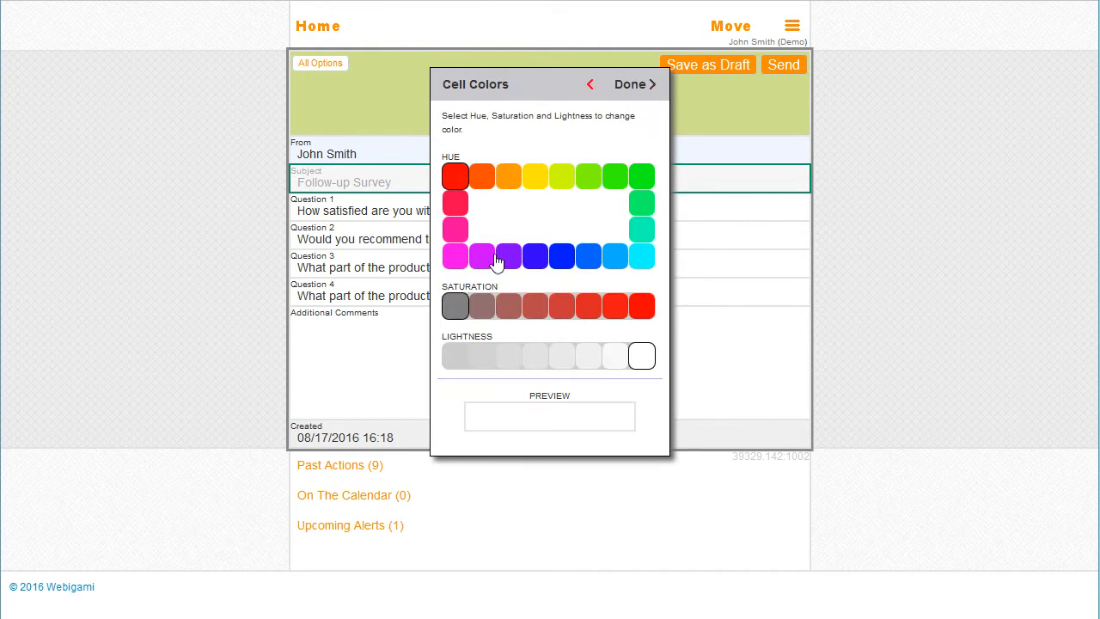
left_click(588, 256)
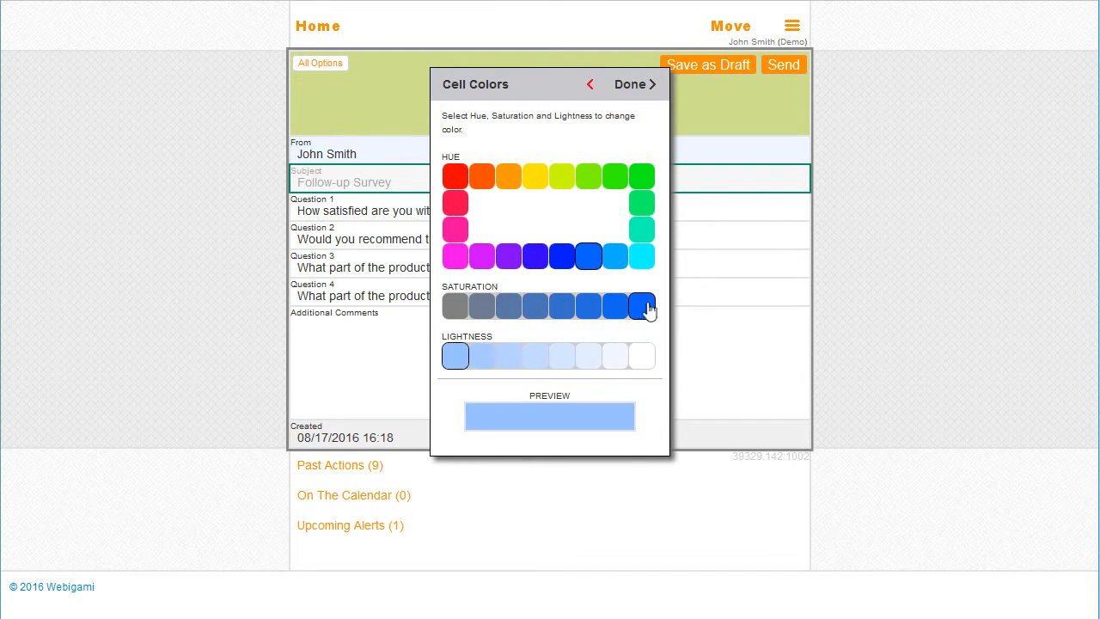
left_click(619, 355)
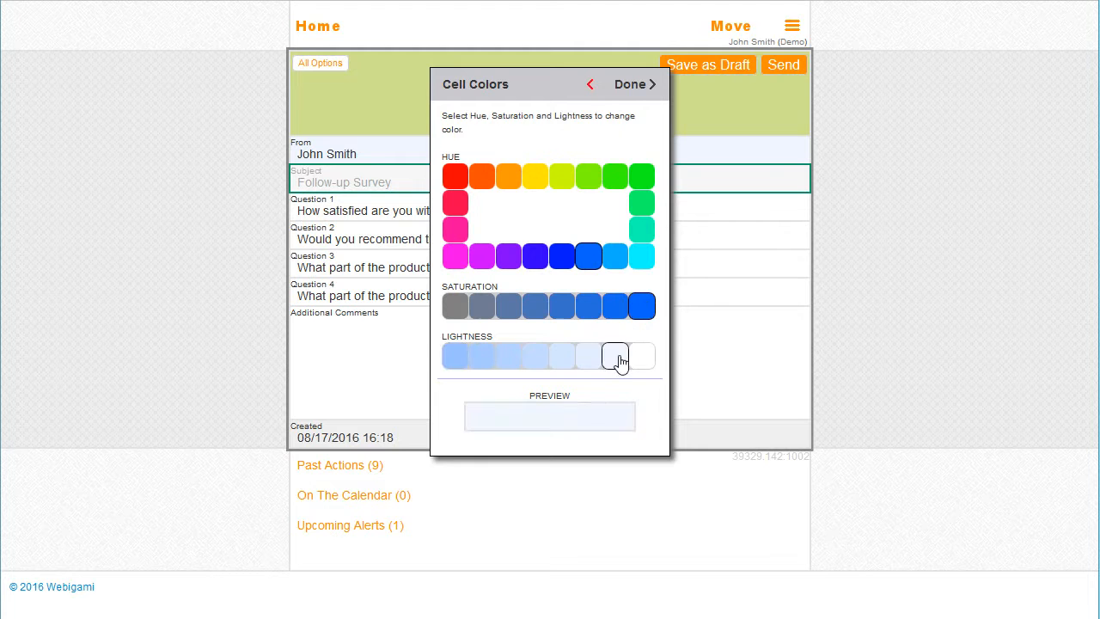
left_click(646, 88)
left_click(473, 265)
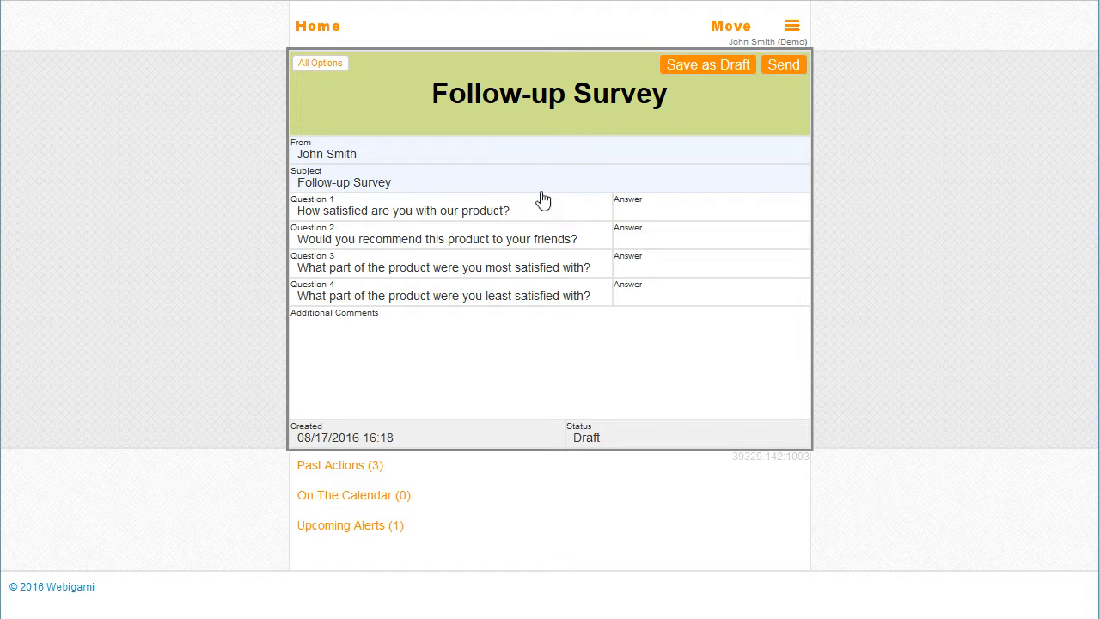
Step: Set the initial value of the Question 1 Answer cell to "-Select-" including the quotes, copying the value for reuse
left_click(703, 220)
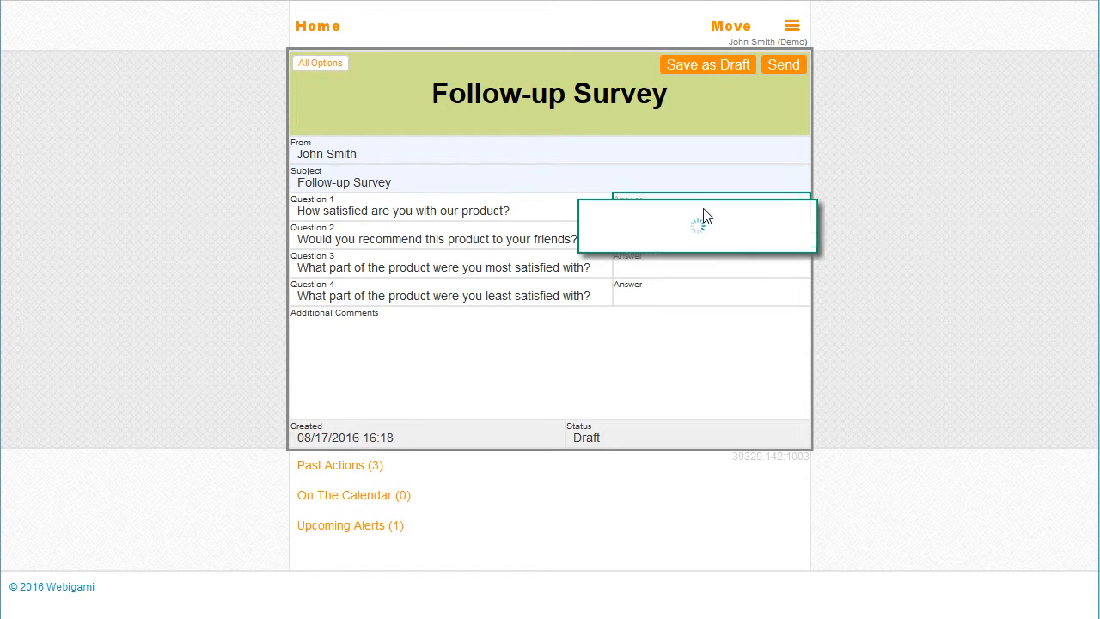
left_click(737, 219)
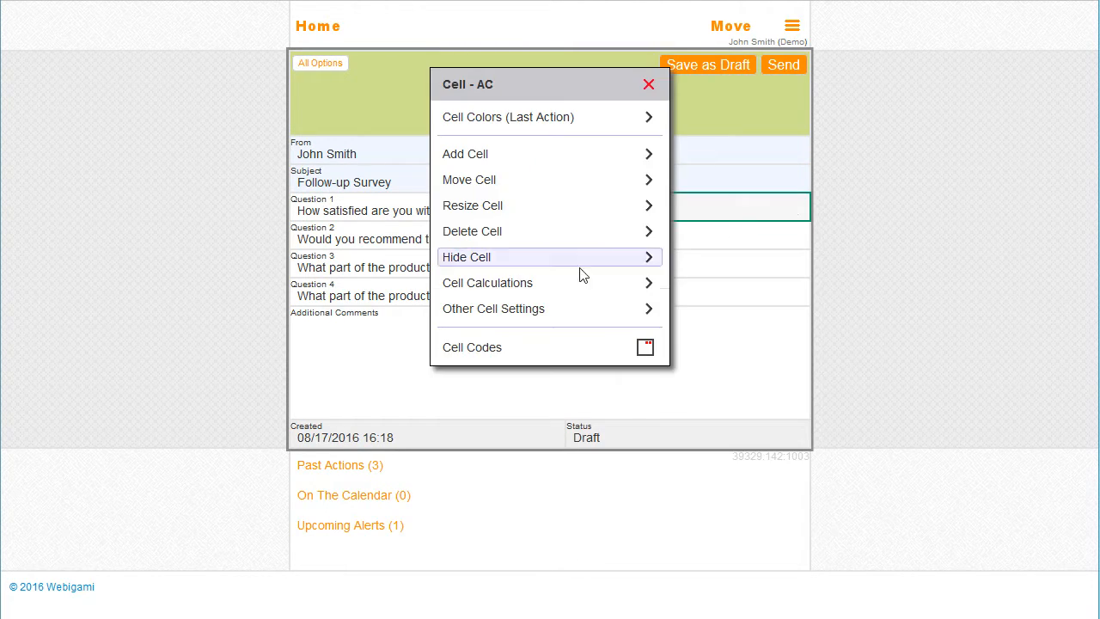
left_click(532, 285)
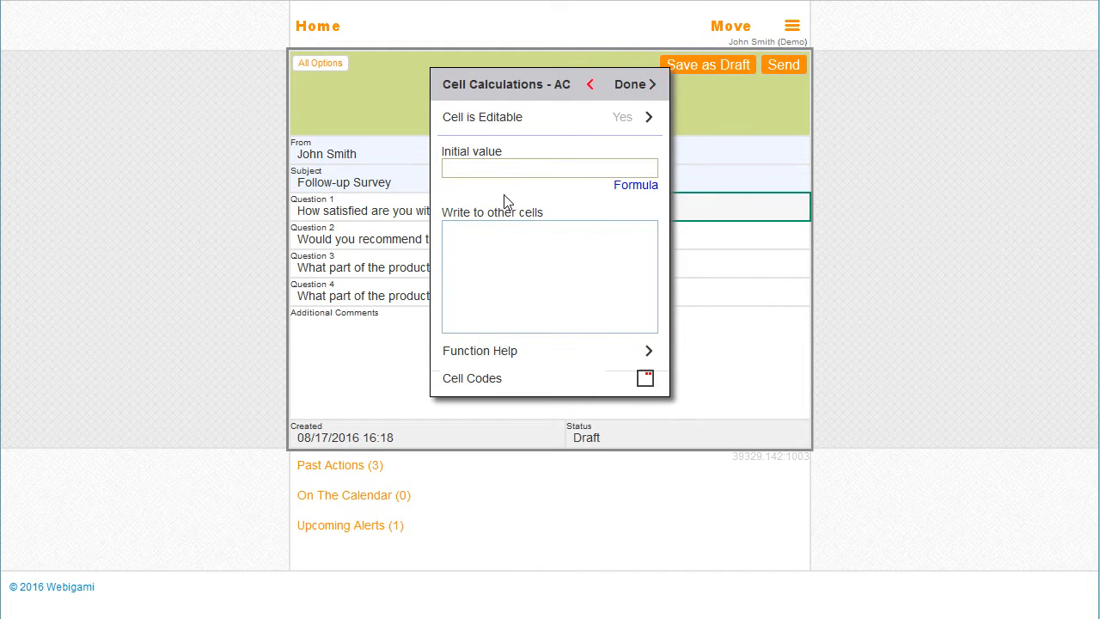
type("\"-Select-")
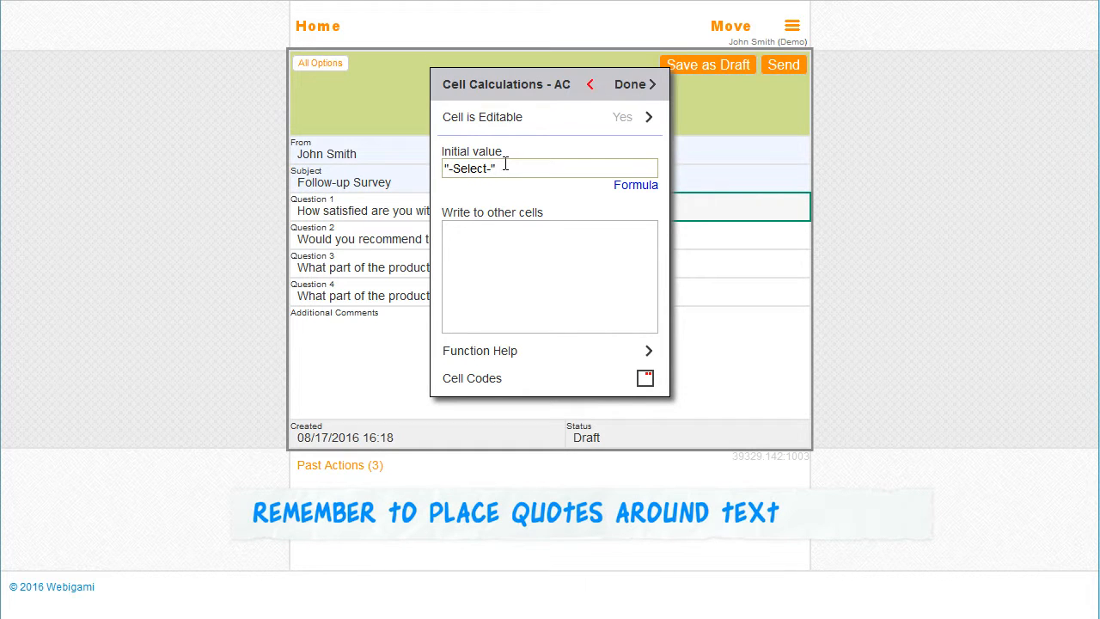
key("shift+Left")
key("shift+Left")
key("shift+Left")
key("shift+Left")
key("shift+Left")
key("shift+Left")
key("ctrl+c")
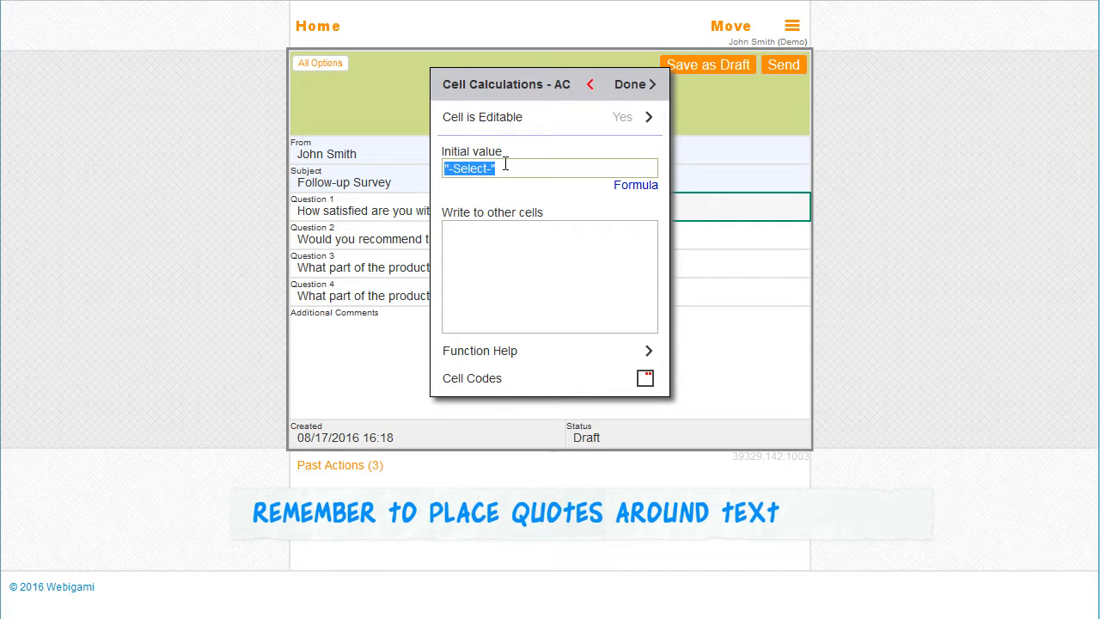
left_click(641, 84)
left_click(487, 257)
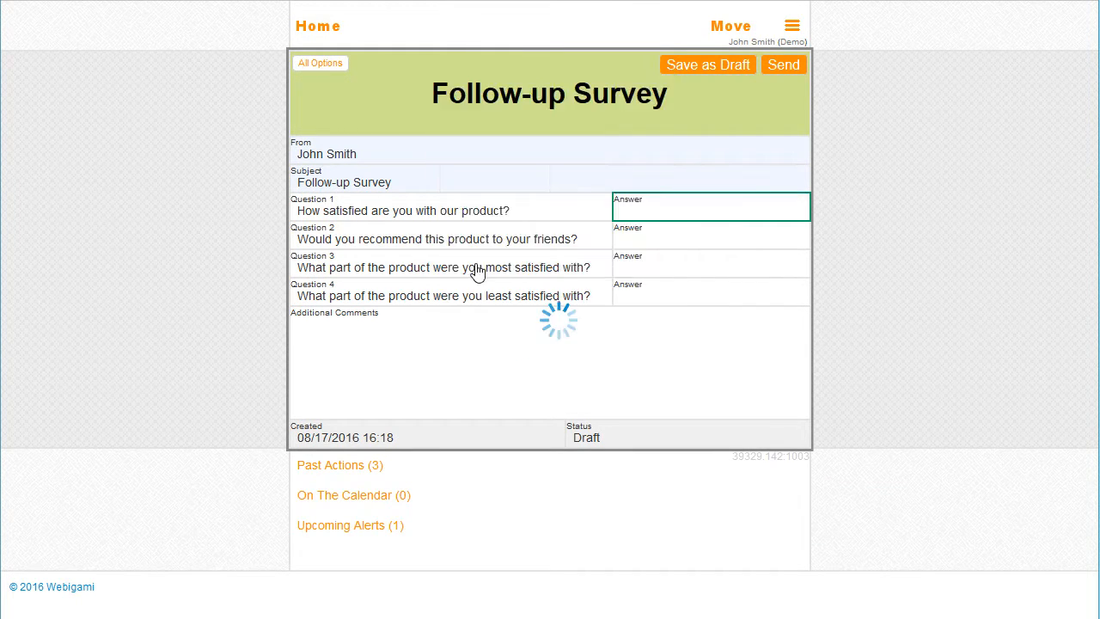
Step: Set the initial value of the Question 2 Answer cell to "-Select-" in its cell calculations
left_click(740, 240)
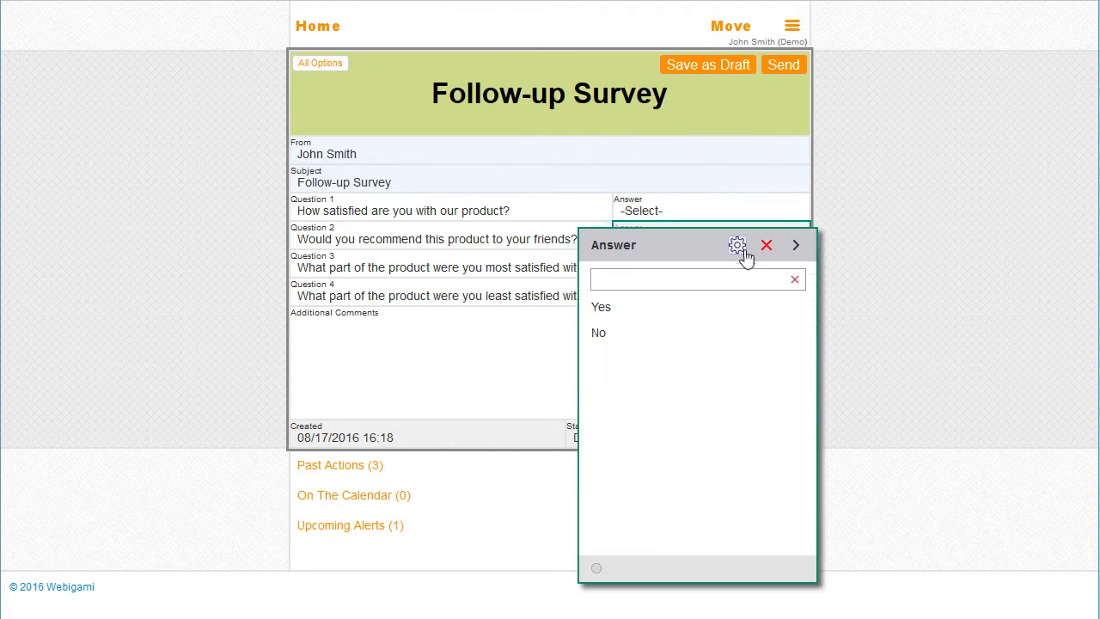
left_click(739, 244)
left_click(530, 289)
left_click(488, 168)
type("\"-Select-\"")
left_click(632, 86)
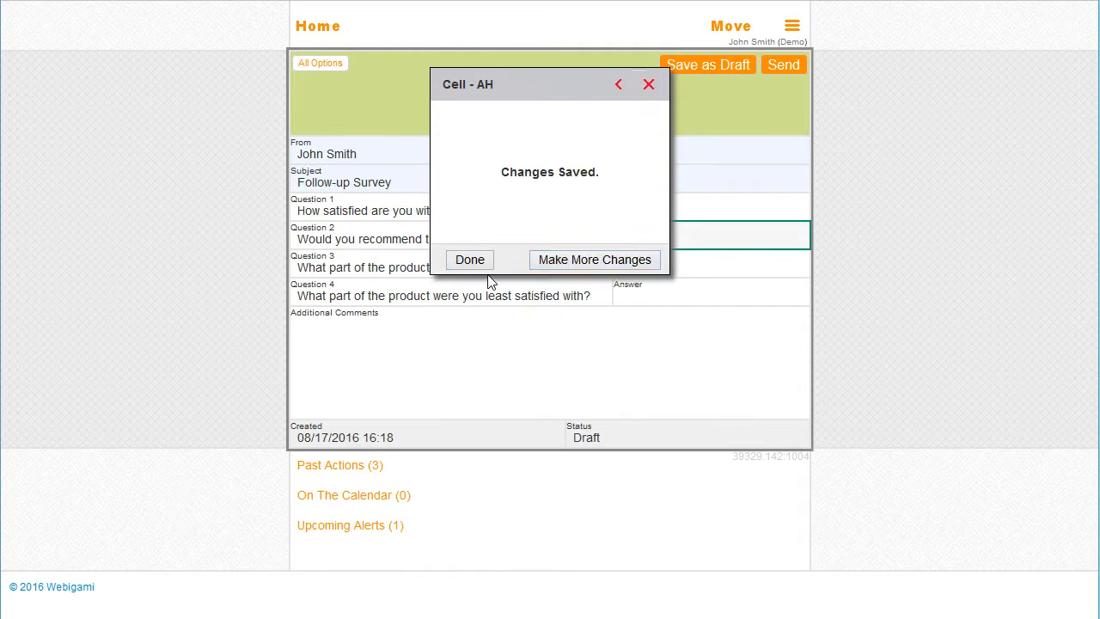
left_click(470, 258)
Step: Set the initial value of the Question 3 Answer cell to "-Select-" in its cell calculations
left_click(670, 263)
left_click(740, 273)
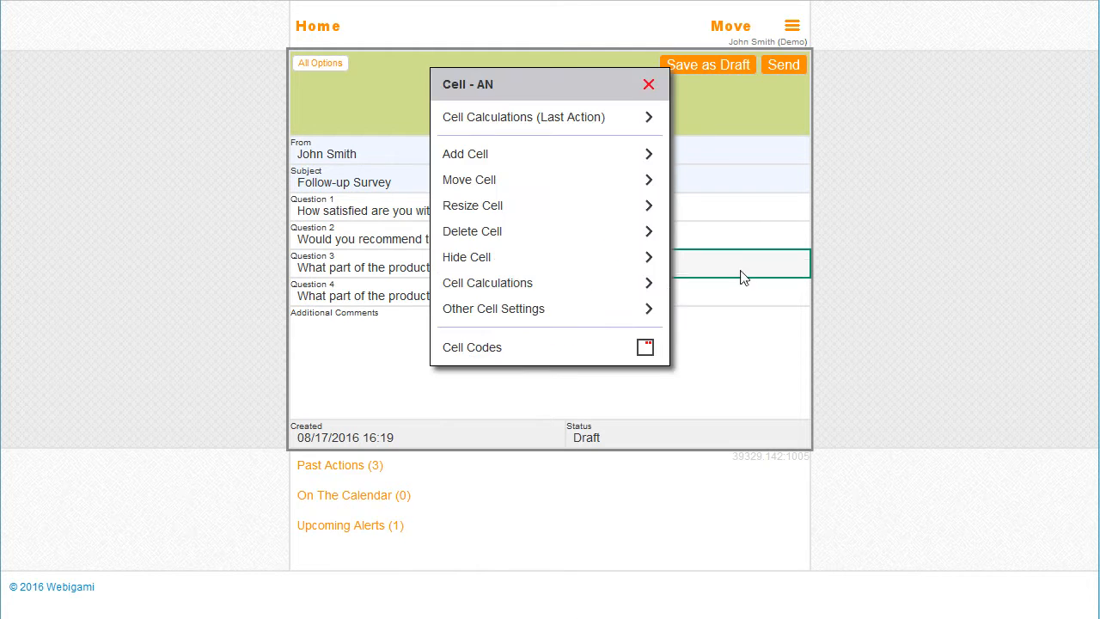
left_click(490, 283)
type("\"-Select-\"")
left_click(646, 86)
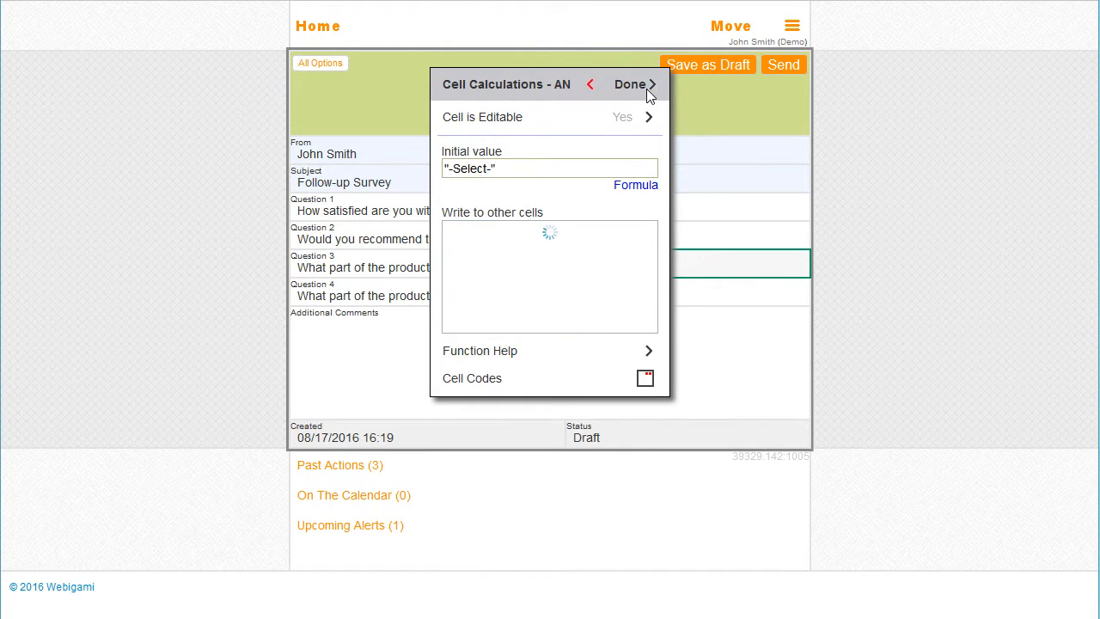
left_click(473, 255)
Step: Set the initial value of the Question 4 Answer cell to "-Select-" in its cell calculations
left_click(701, 294)
left_click(727, 300)
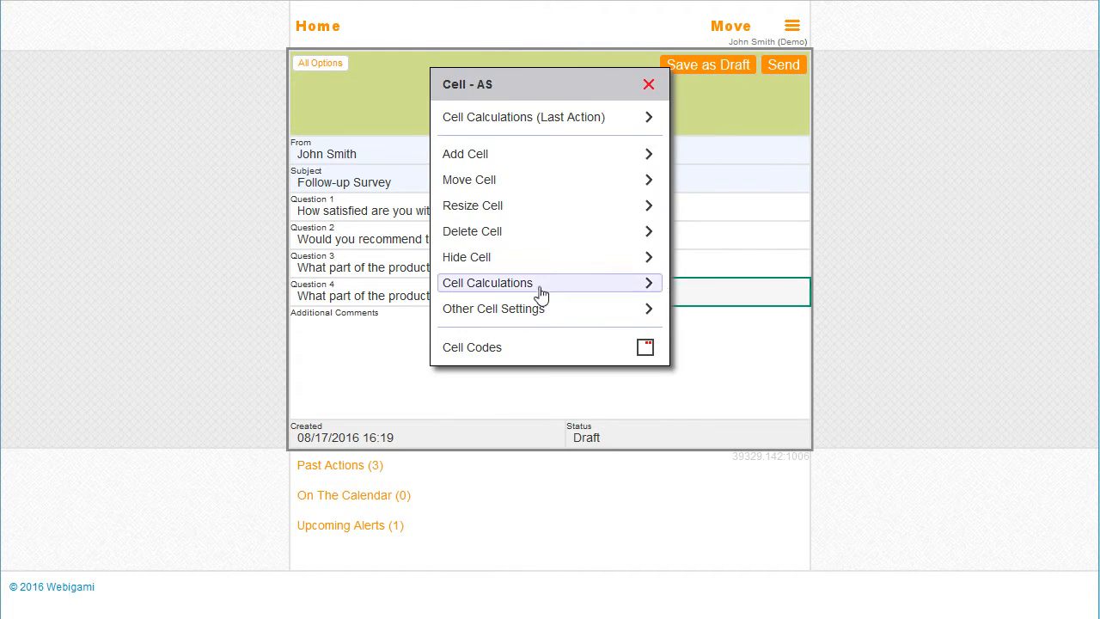
left_click(535, 284)
key("ctrl+v")
left_click(647, 85)
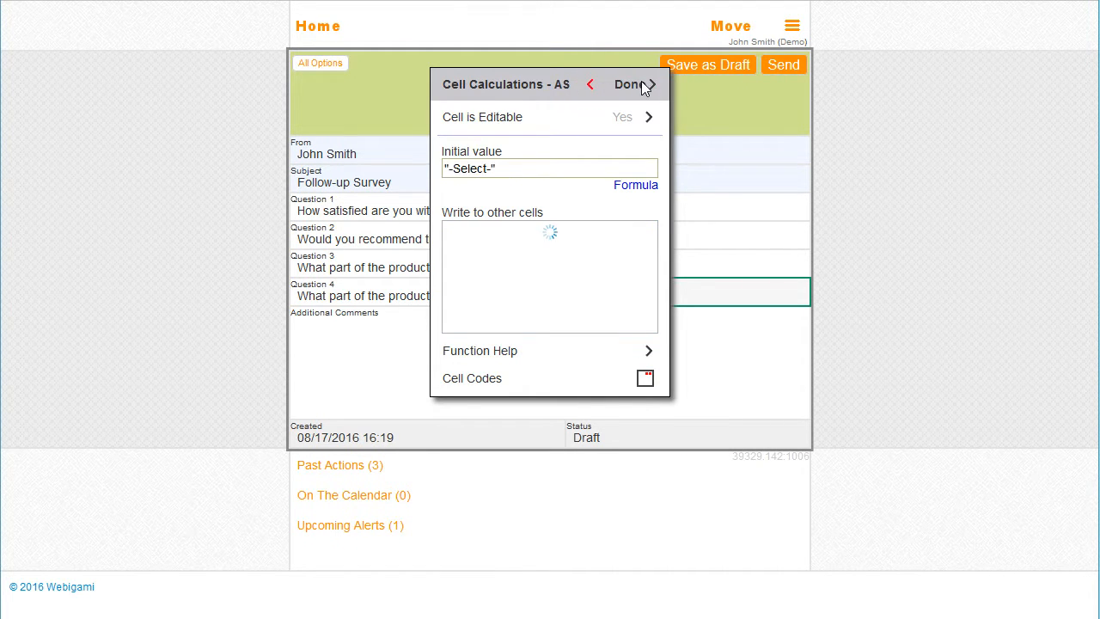
left_click(471, 259)
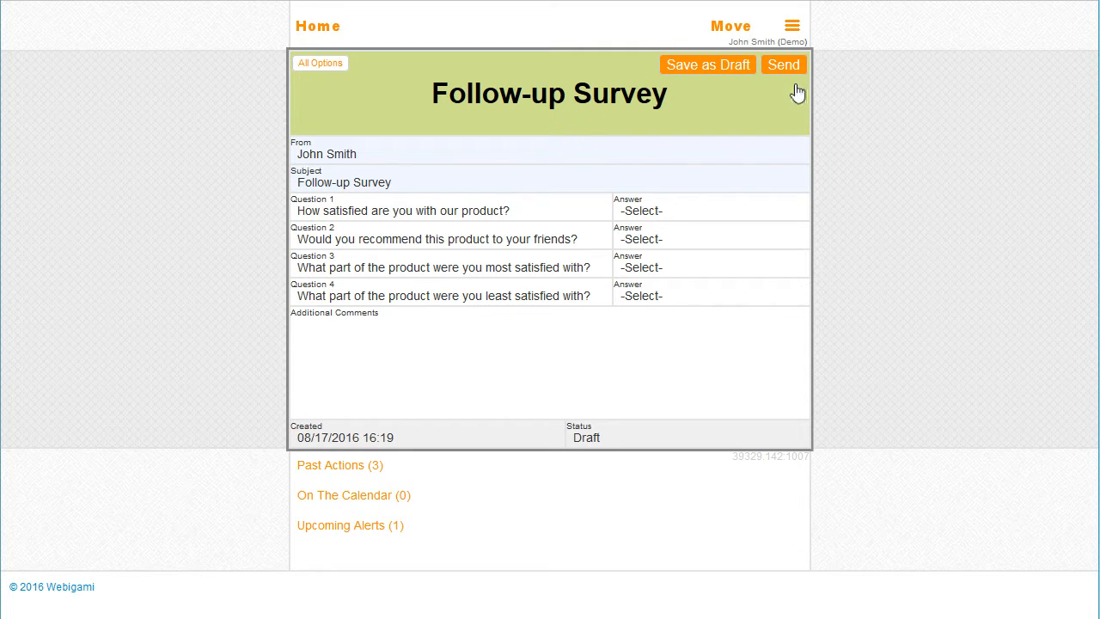
Step: Start adding a display-only cell titled "Question 5" to the survey design with the Page Designer
left_click(791, 28)
left_click(520, 309)
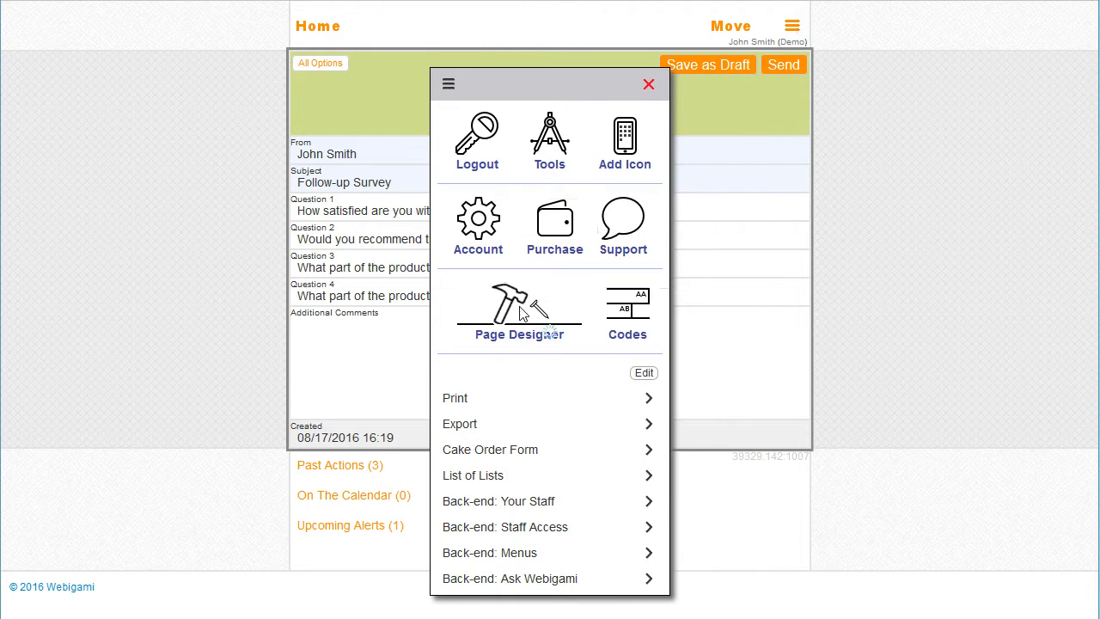
left_click(499, 231)
left_click(484, 124)
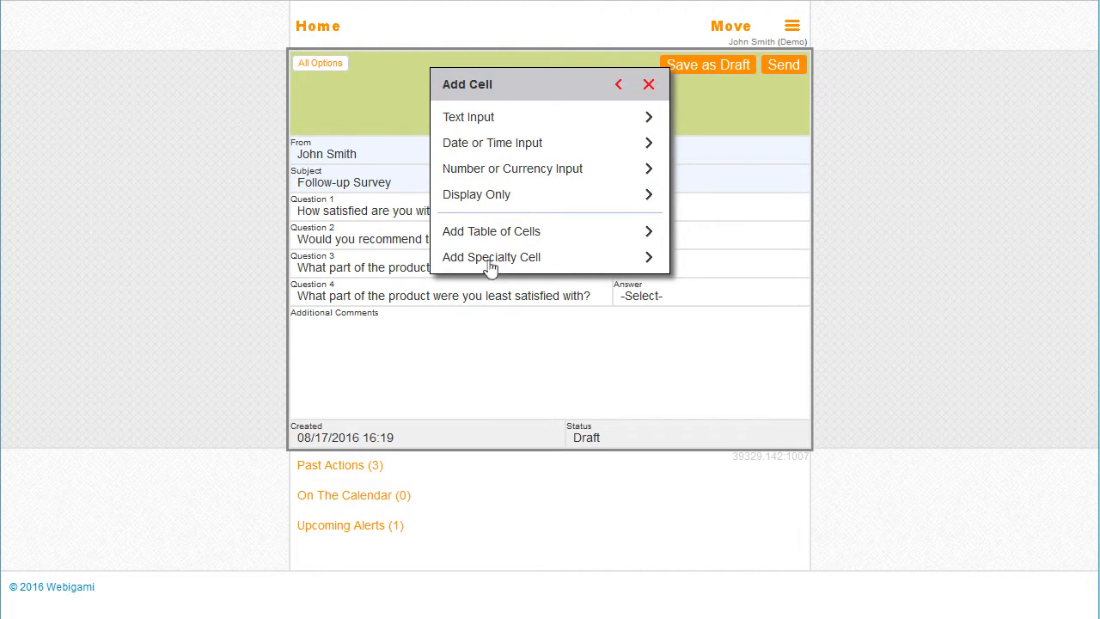
left_click(504, 198)
left_click(500, 143)
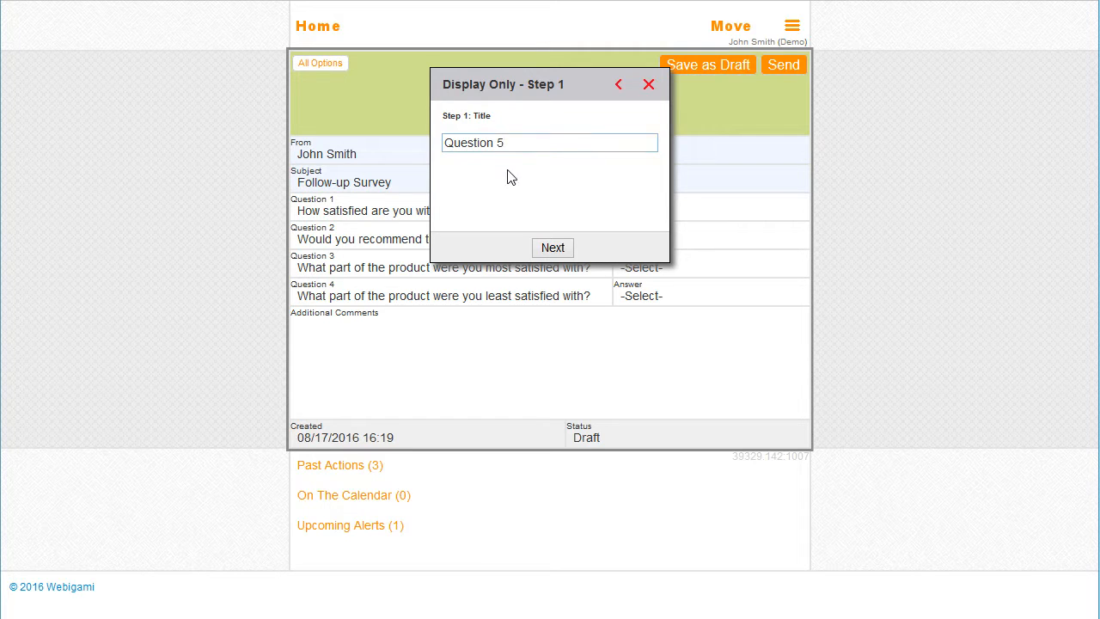
left_click(553, 248)
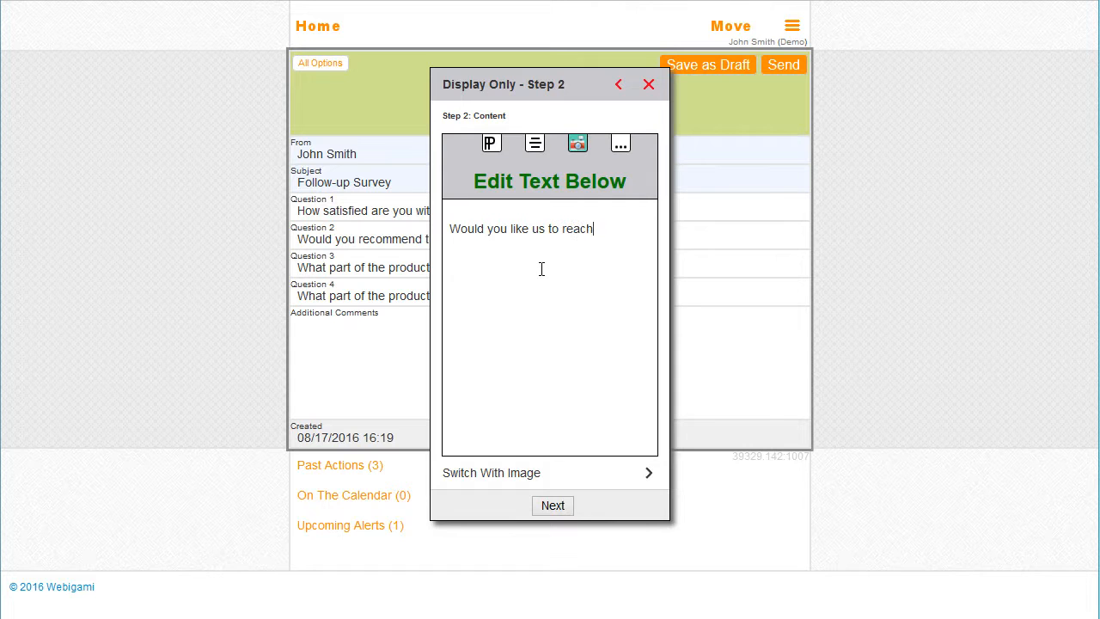
Step: Give the new cell the text "Would you like us to reach out to you?" as a single-line display and place it directly below Question 4
type("?")
left_click(553, 507)
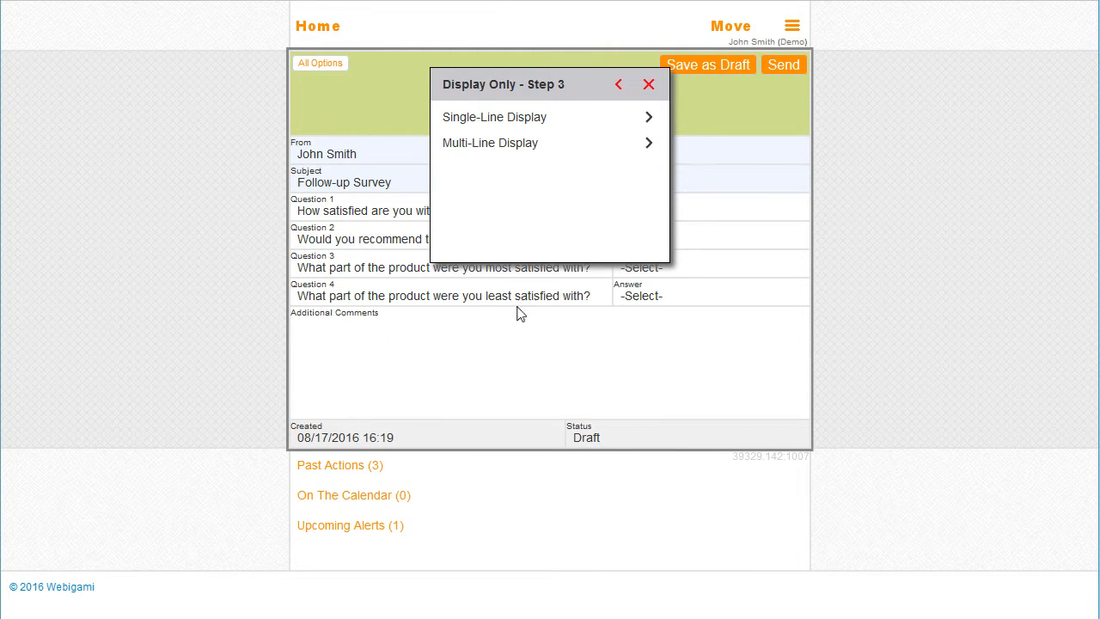
left_click(518, 119)
left_click(554, 249)
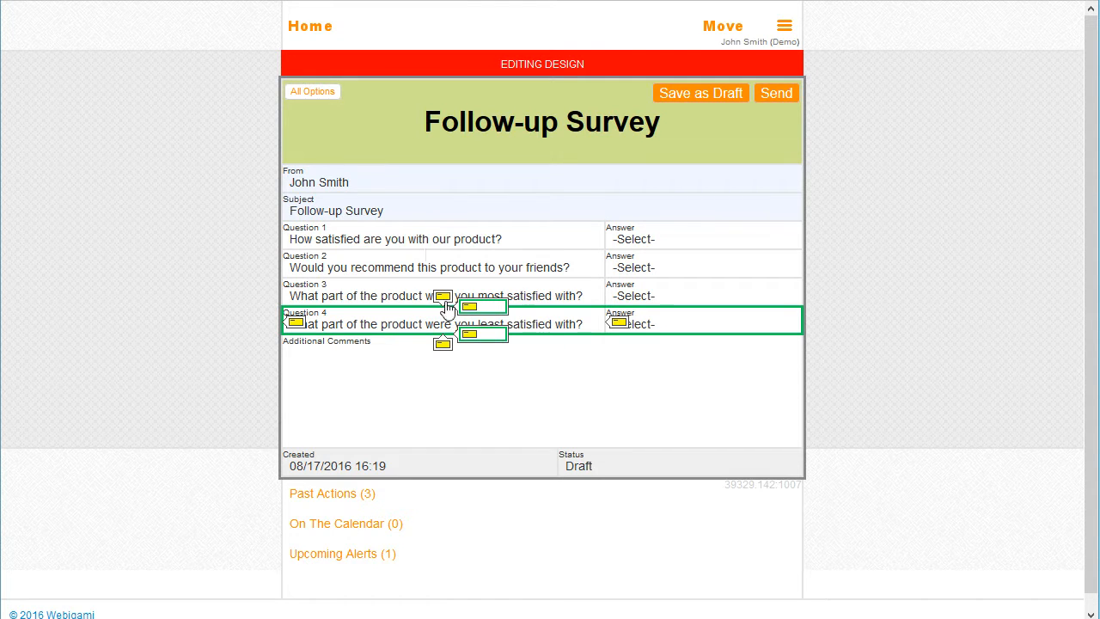
left_click(441, 344)
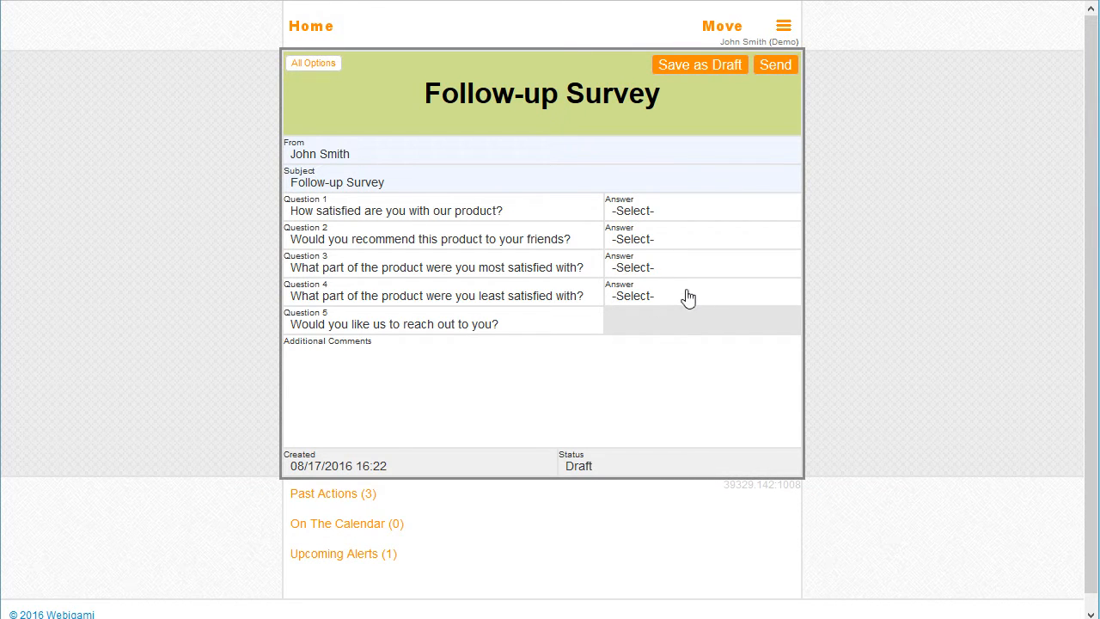
Step: Add a text input cell titled "Answer" of type Free Text (short text) in the empty space beside Question 5, keeping the default permissions
left_click(698, 318)
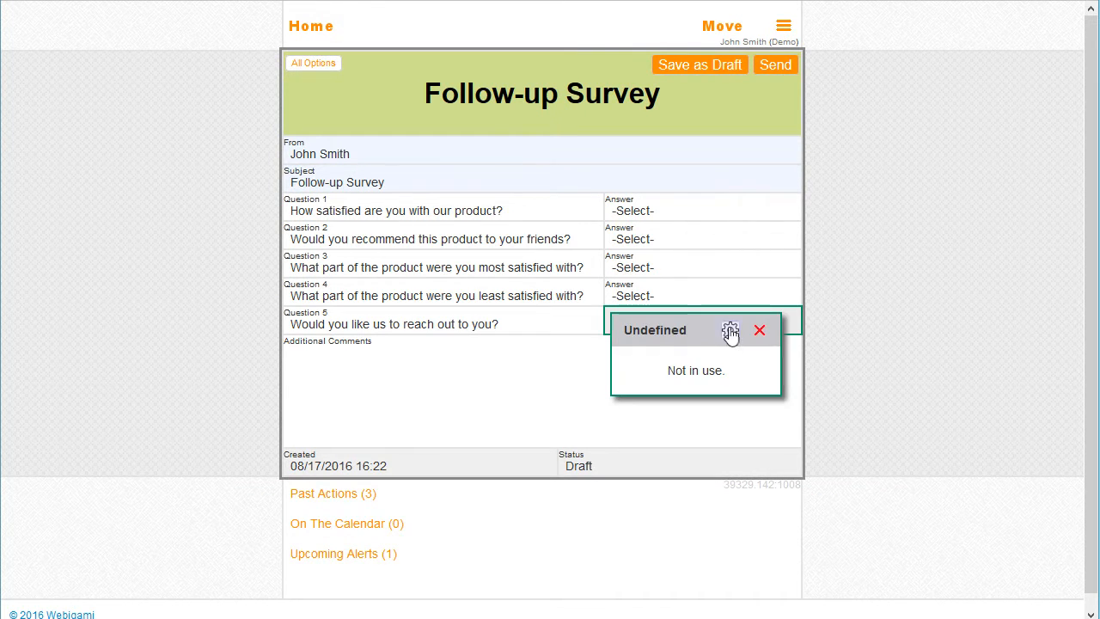
left_click(730, 330)
left_click(477, 122)
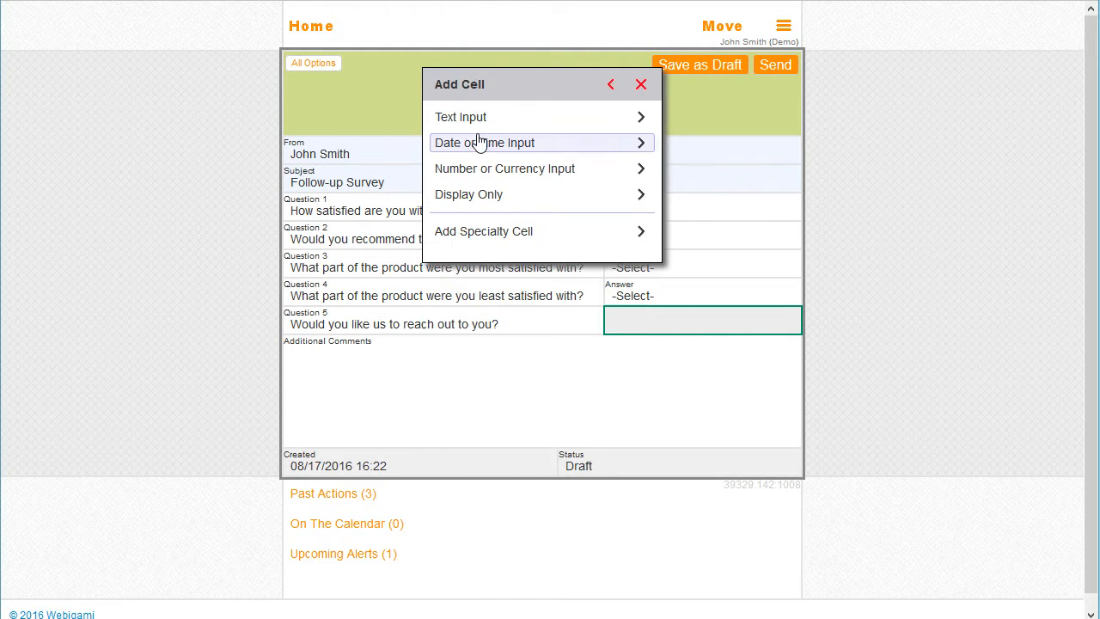
left_click(479, 122)
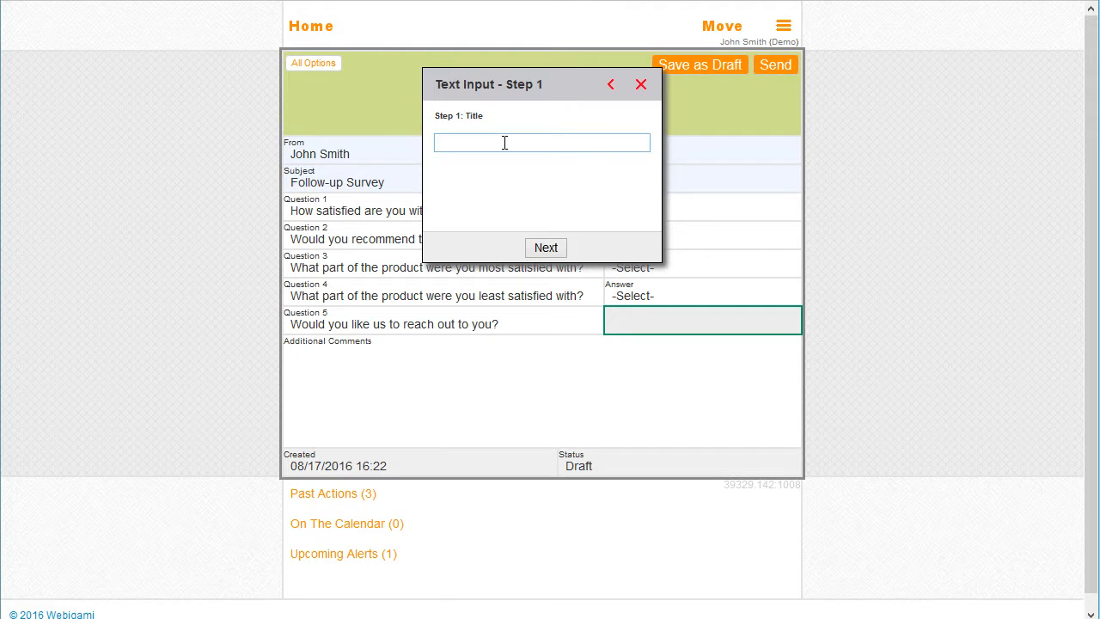
type("Answer")
left_click(546, 247)
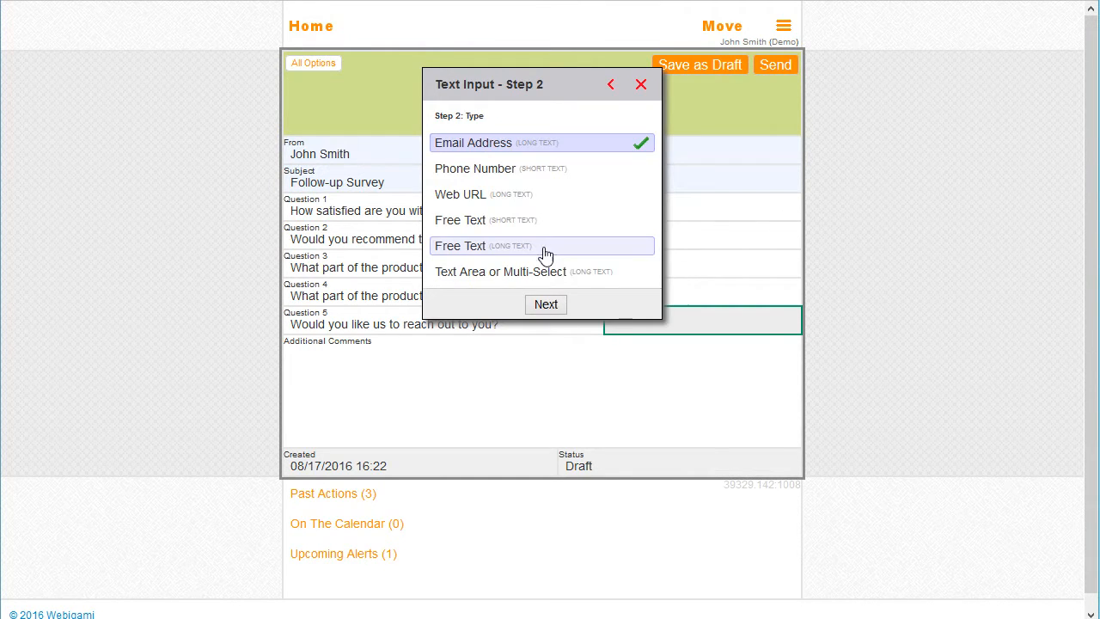
left_click(507, 225)
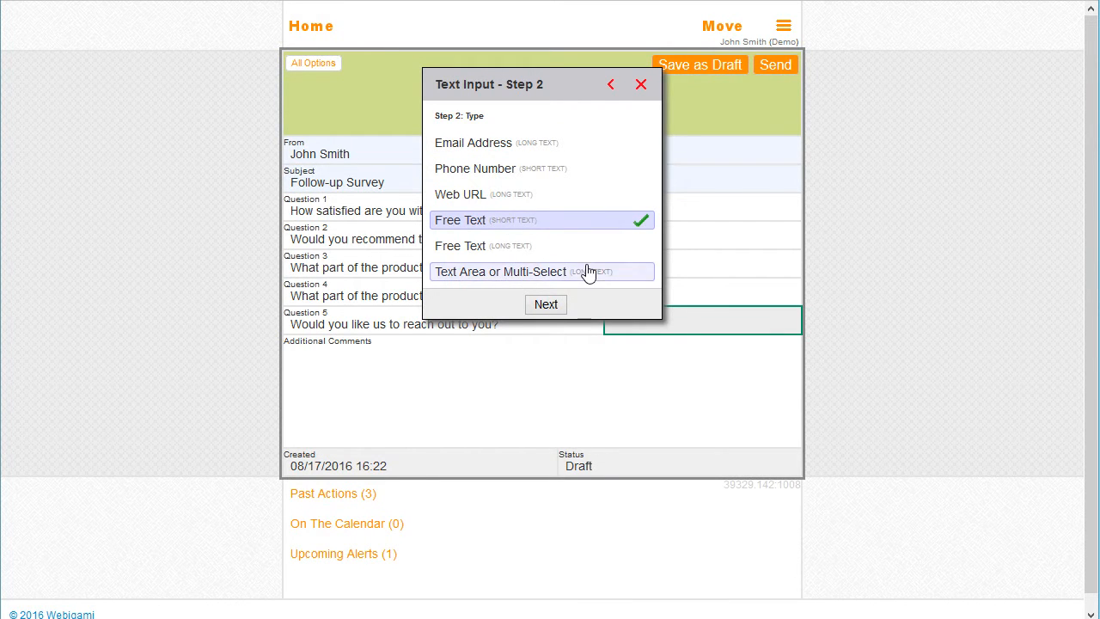
left_click(546, 305)
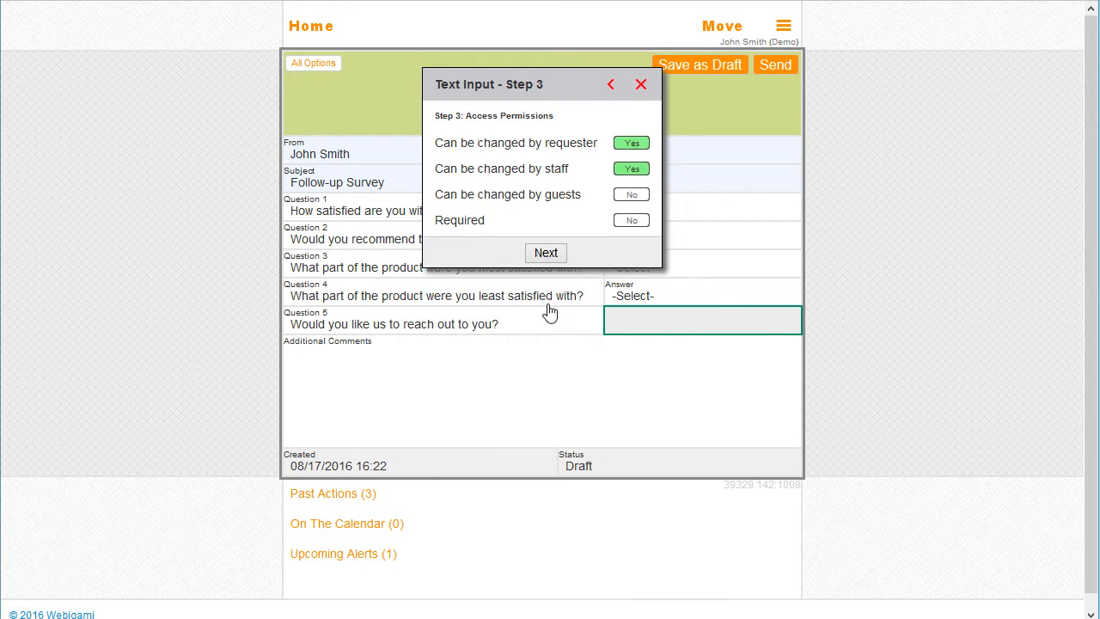
left_click(547, 253)
left_click(548, 250)
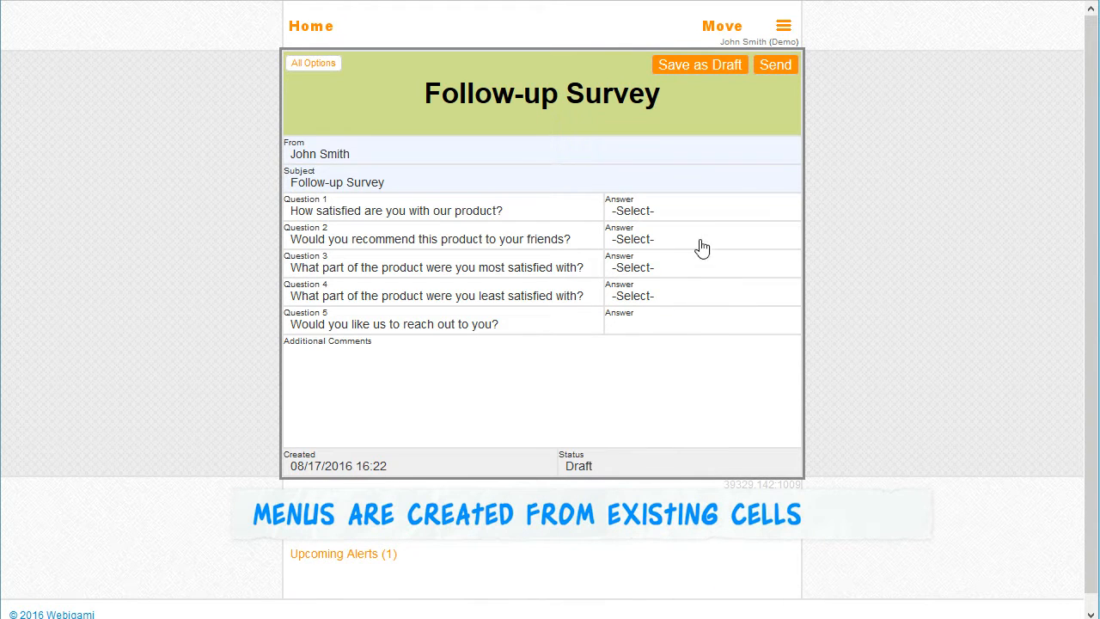
Step: Give the Question 5 Answer cell a selection menu with manual entries "Yes" and "No", with values same as selections
left_click(703, 319)
left_click(727, 327)
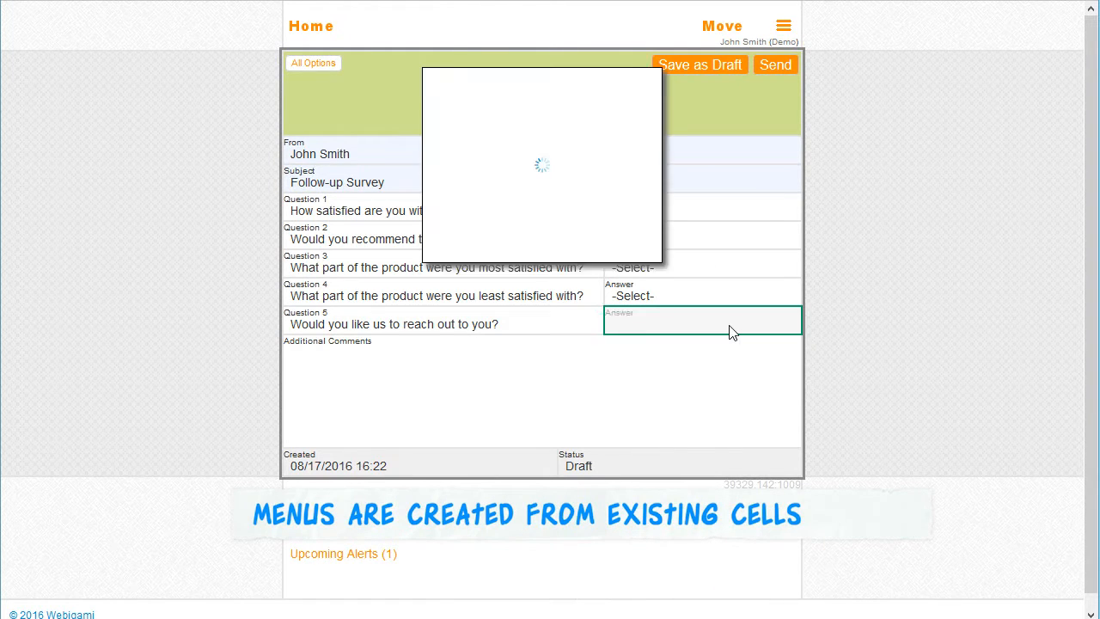
left_click(554, 315)
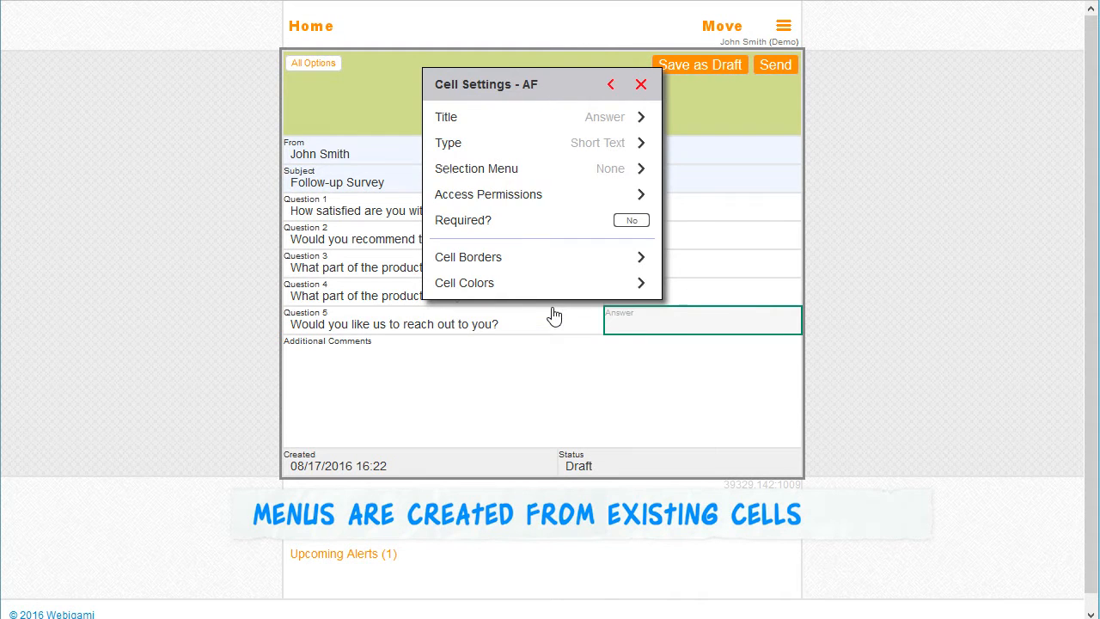
left_click(482, 176)
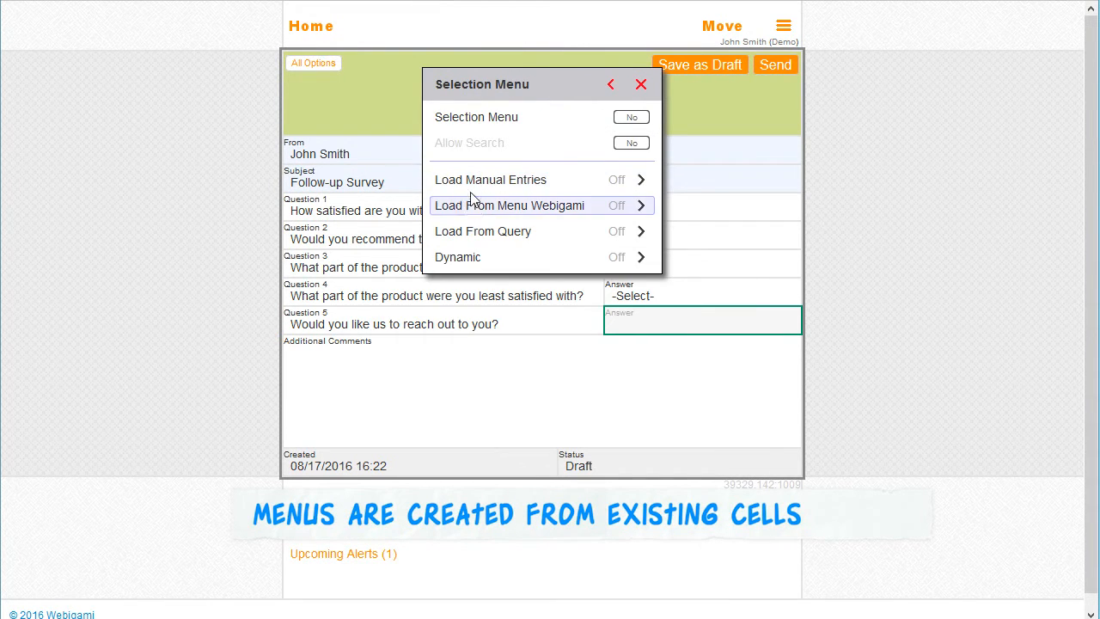
left_click(563, 182)
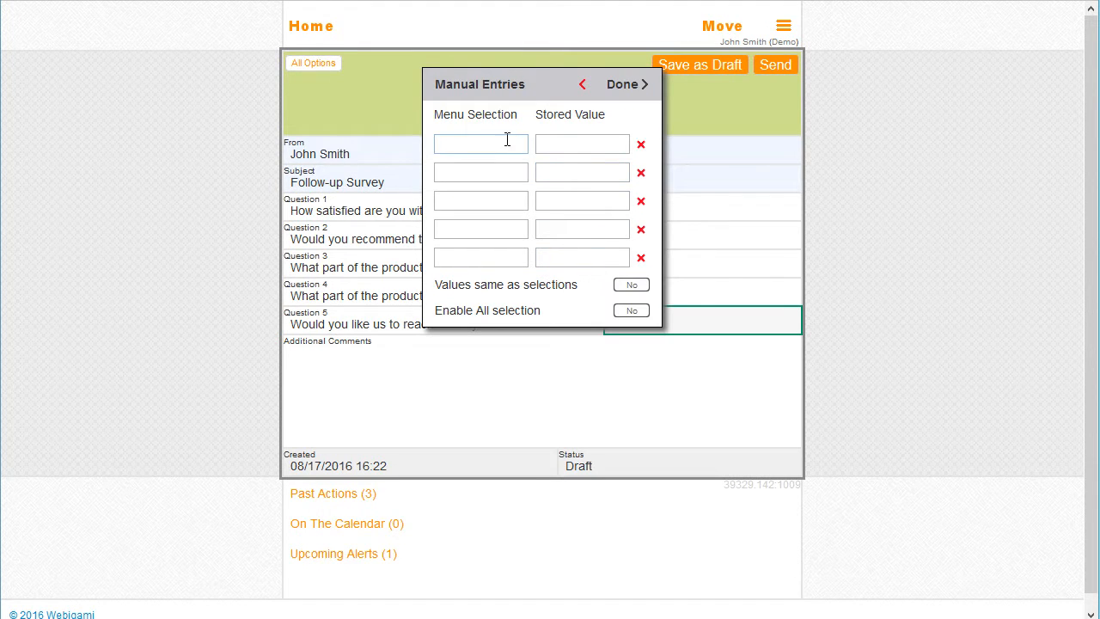
left_click(471, 144)
left_click(633, 286)
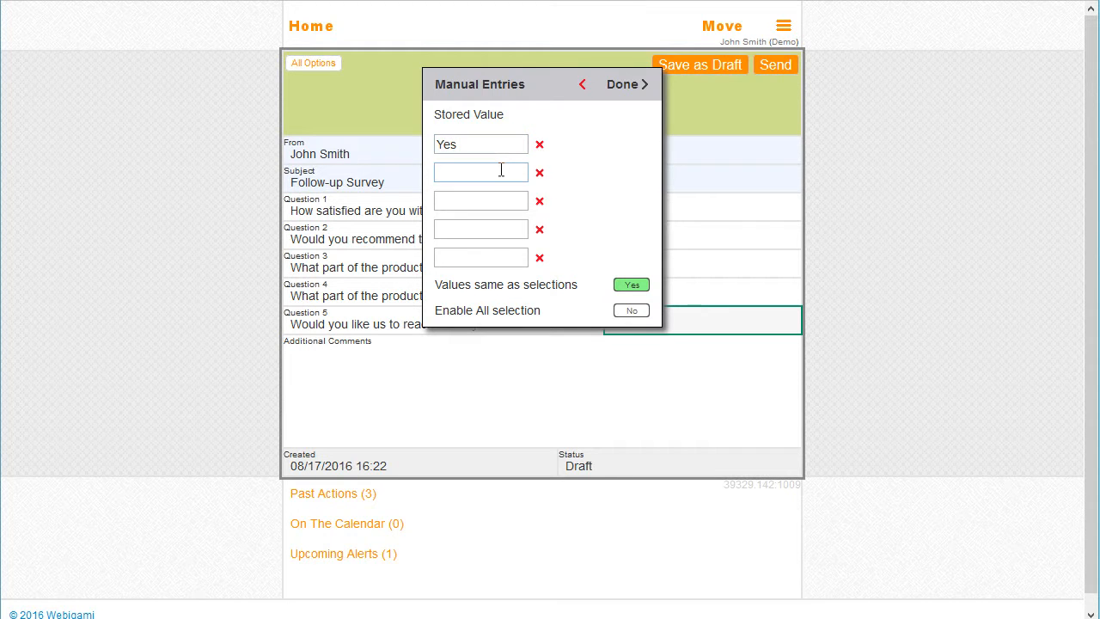
left_click(620, 85)
left_click(462, 262)
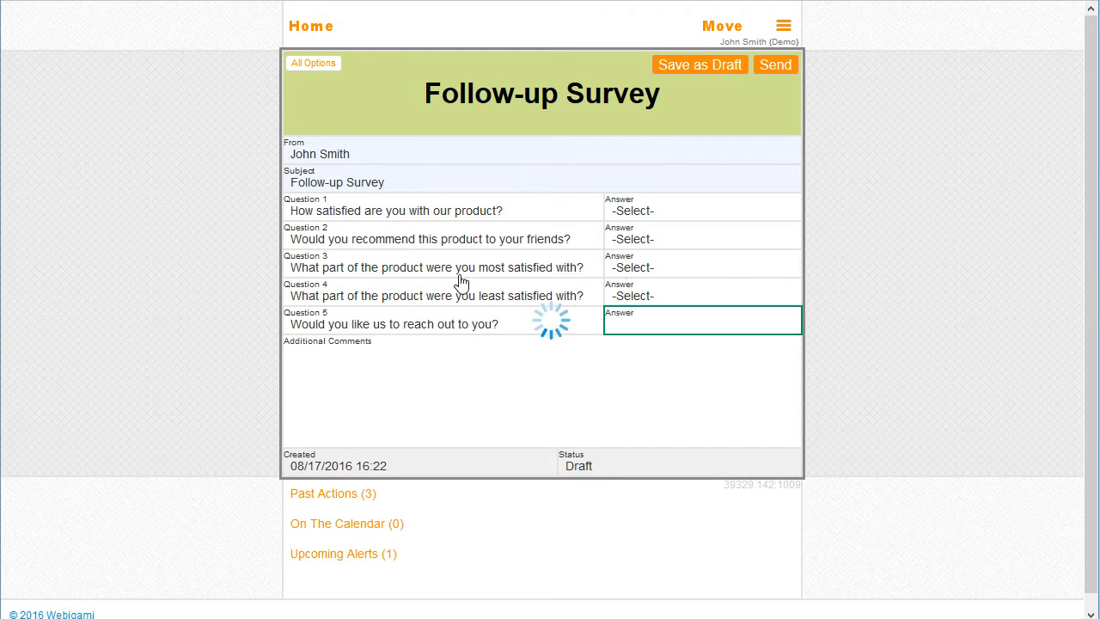
Step: Set the initial value of the Question 5 Answer cell to "-Select-" in its cell calculations and check its selection menu
left_click(678, 319)
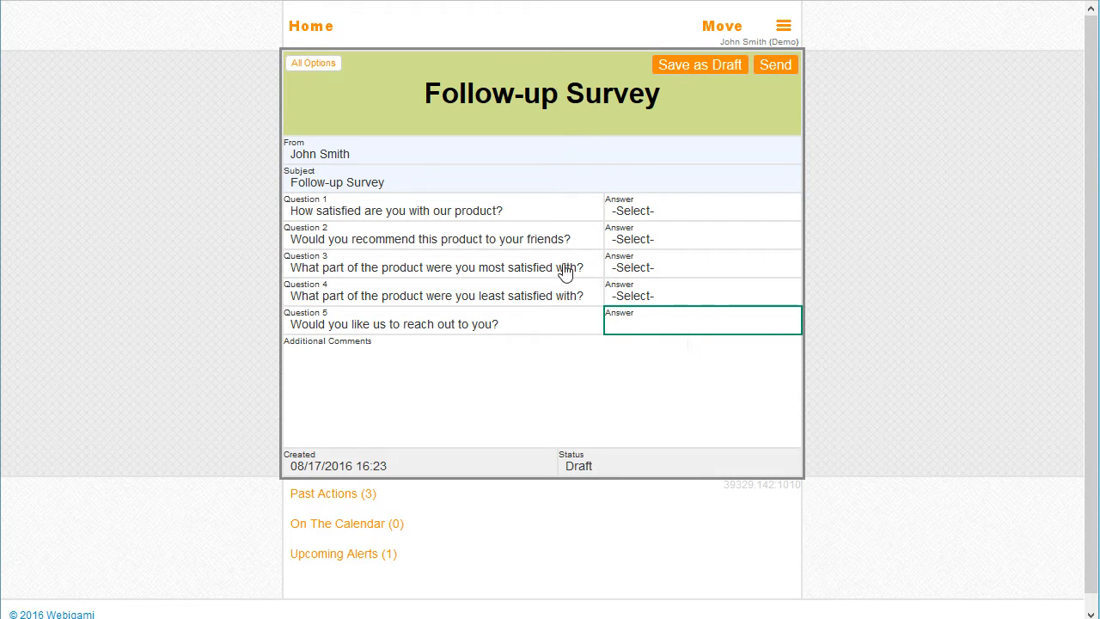
left_click(685, 326)
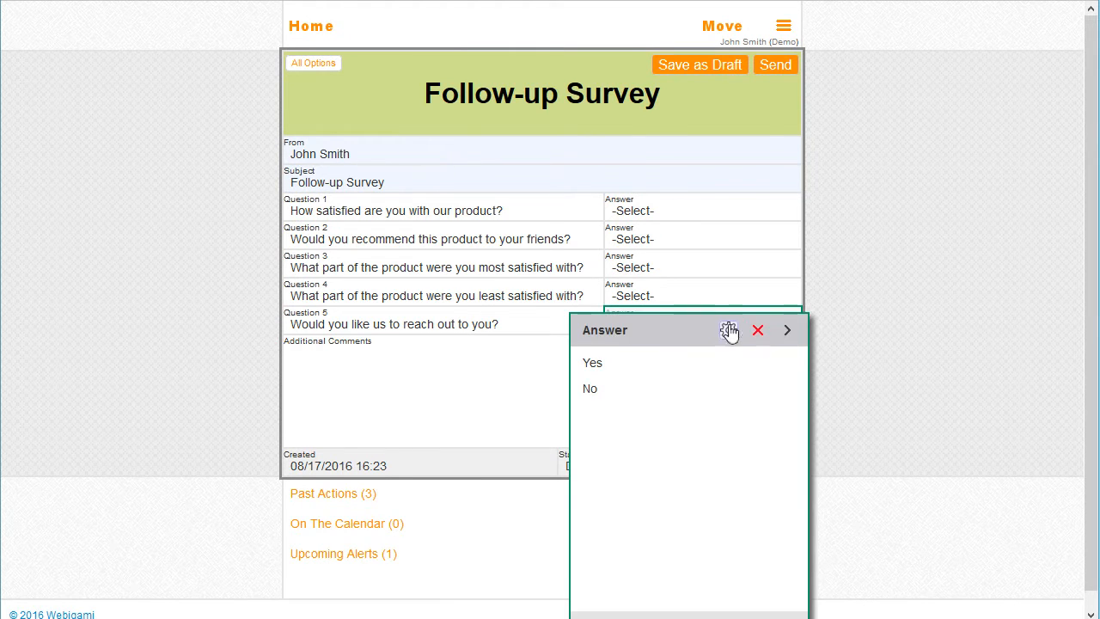
left_click(729, 330)
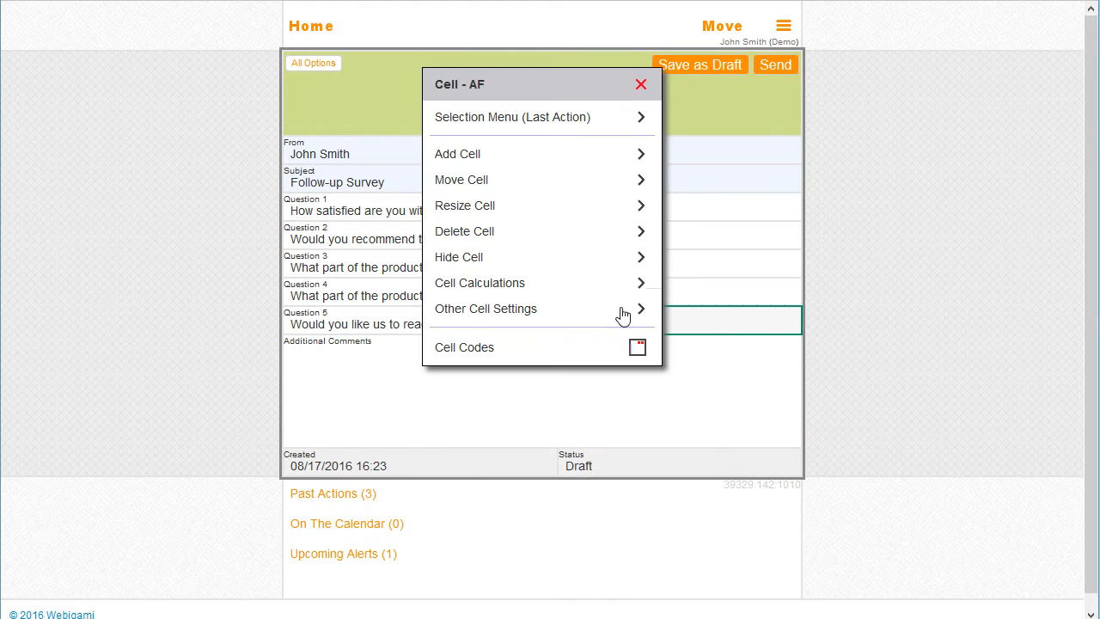
left_click(471, 290)
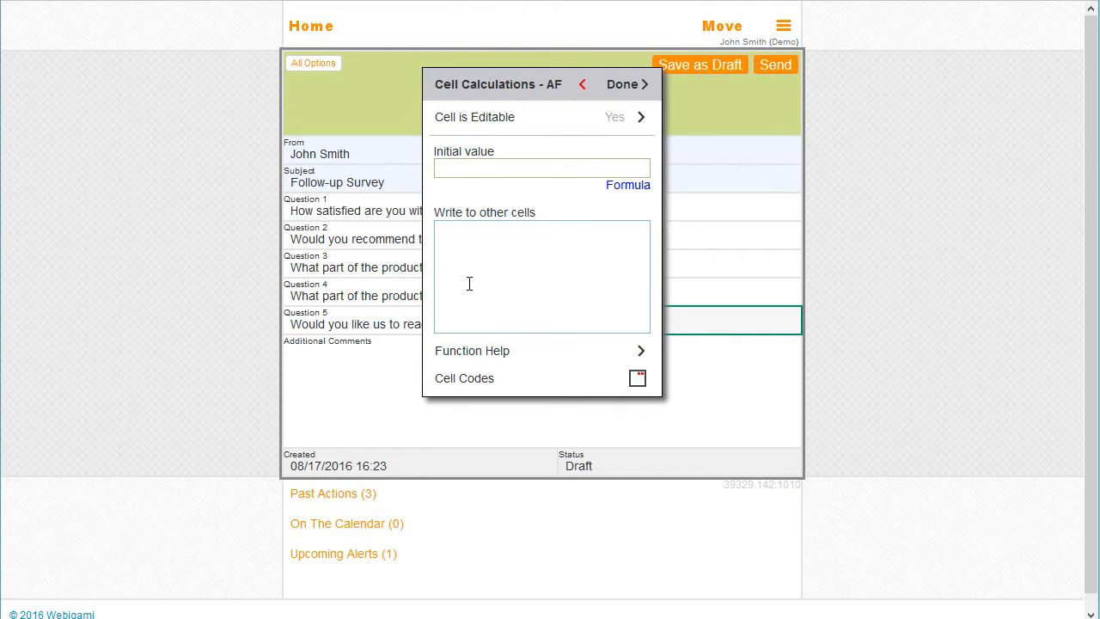
left_click(479, 169)
type("\"-Select-\"")
left_click(641, 84)
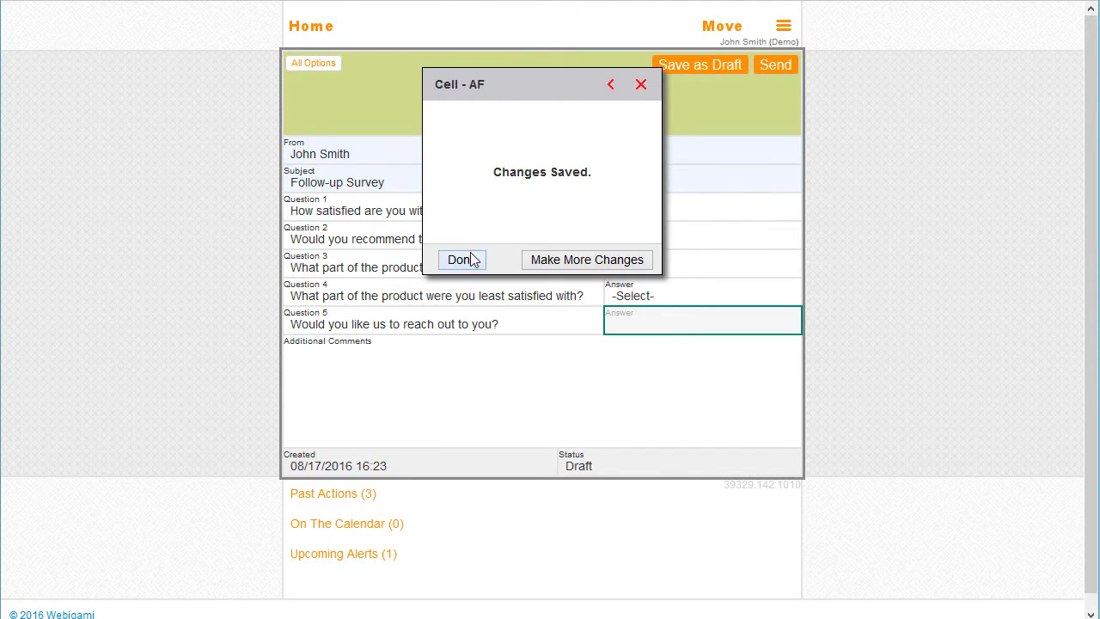
left_click(461, 260)
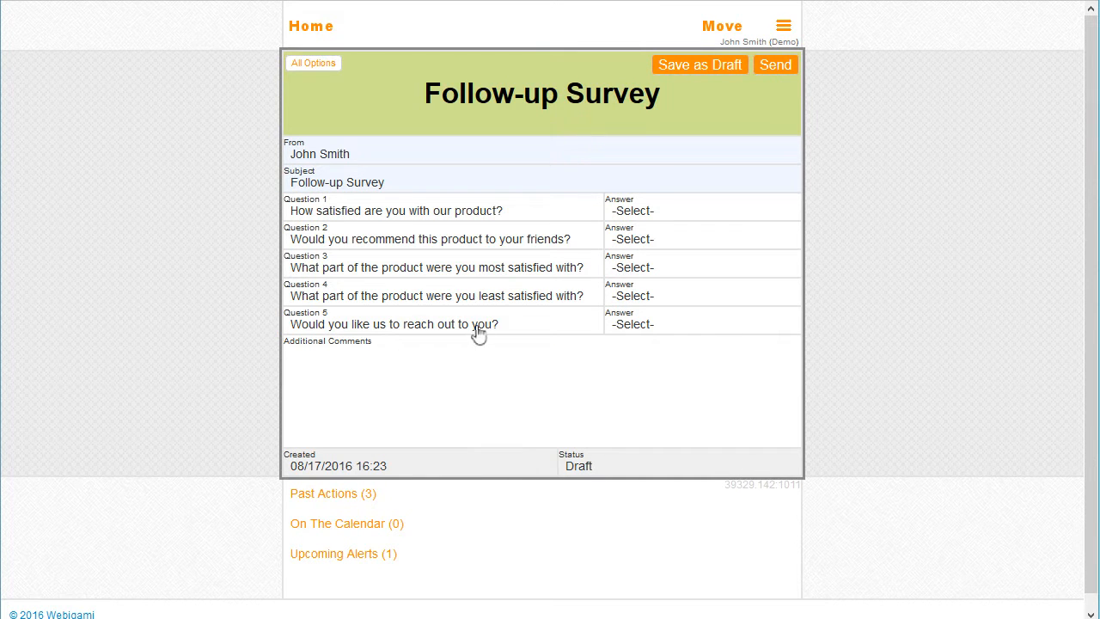
left_click(694, 328)
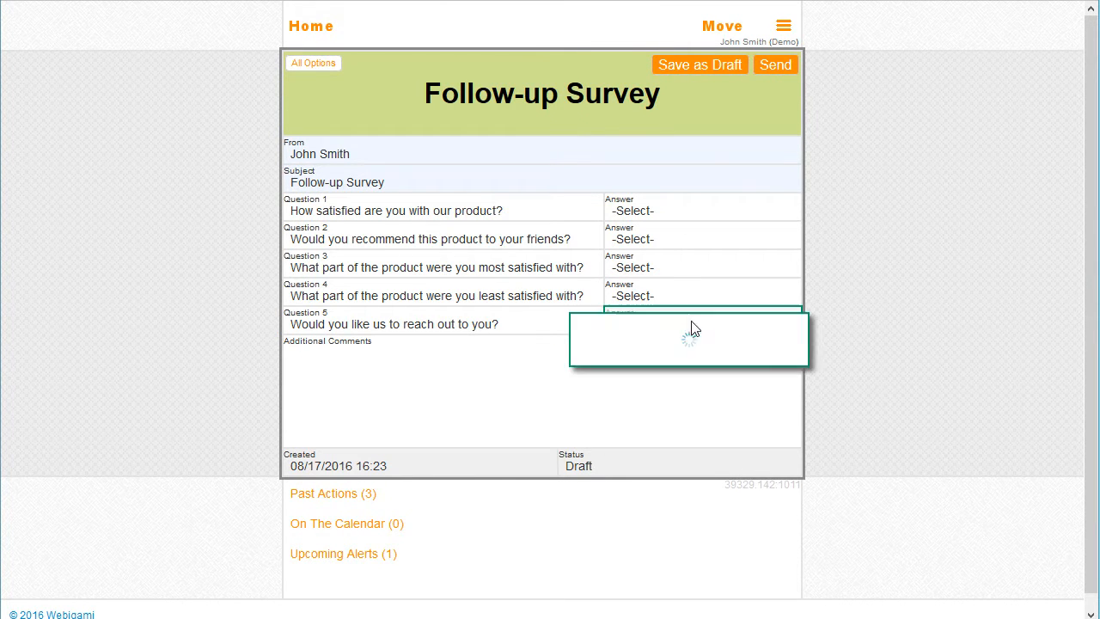
left_click(754, 331)
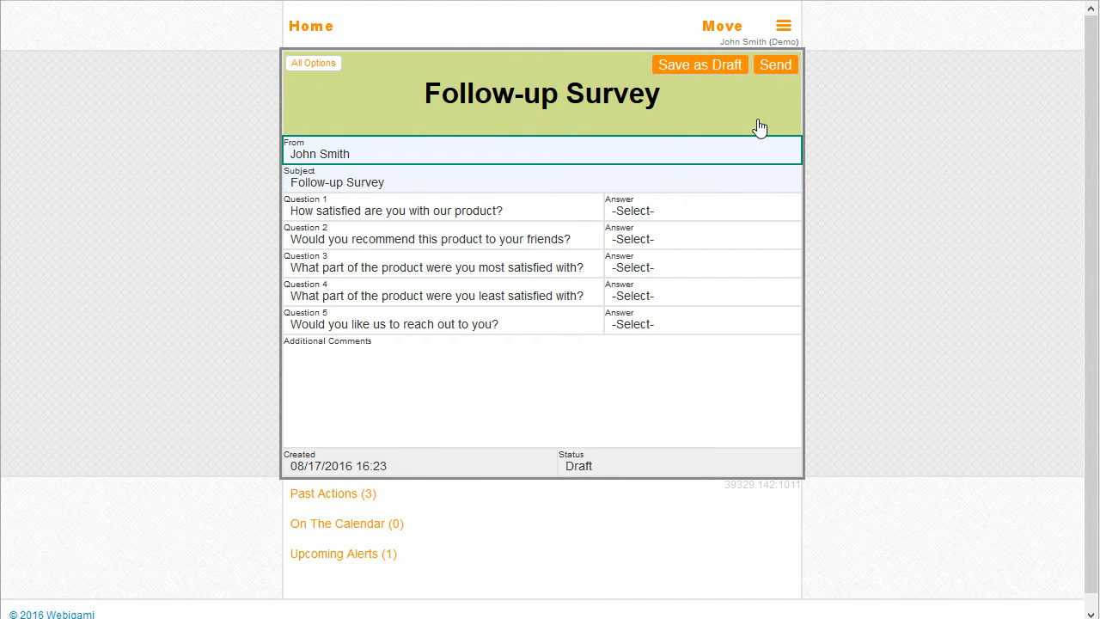
Step: Create a new broadcast from the manager tools with the title "Follow-up Survey #1" and the subject "How did we do?"
left_click(783, 27)
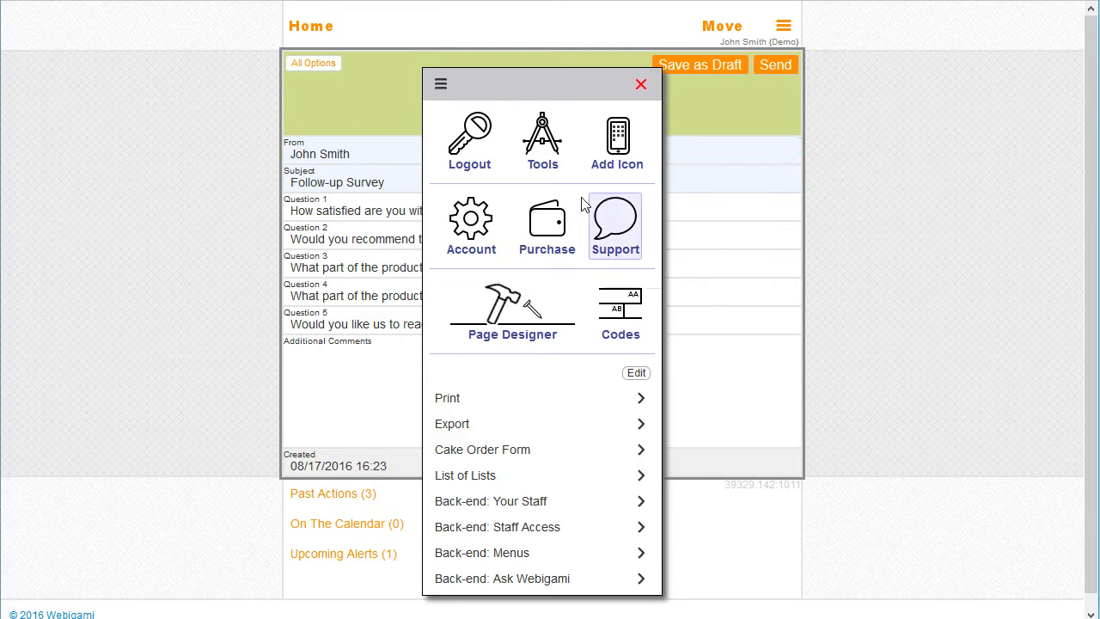
left_click(551, 137)
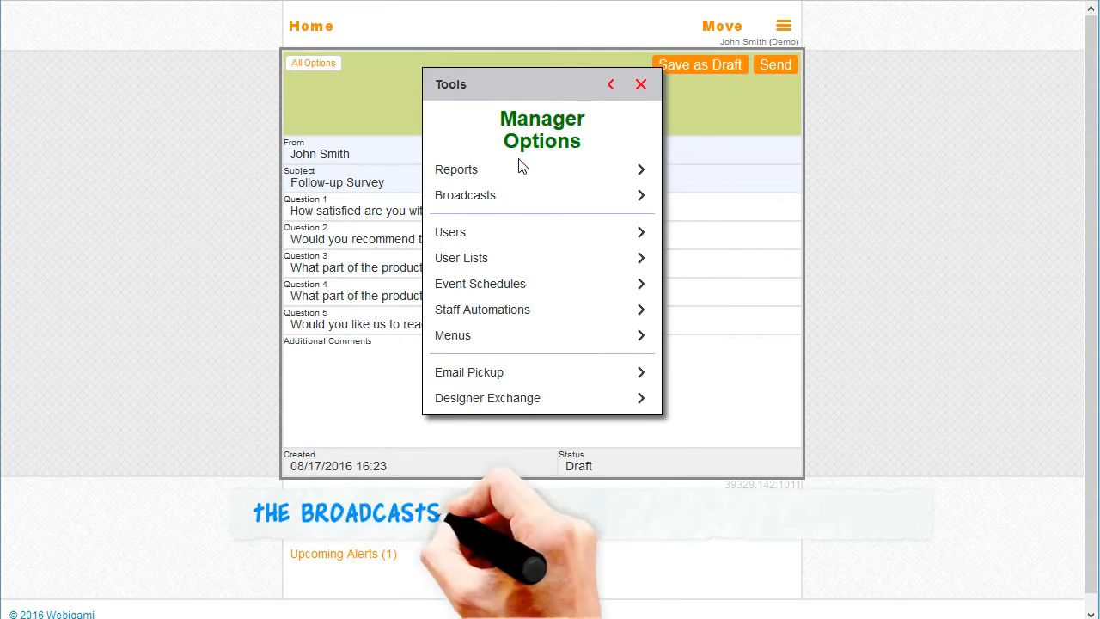
left_click(488, 198)
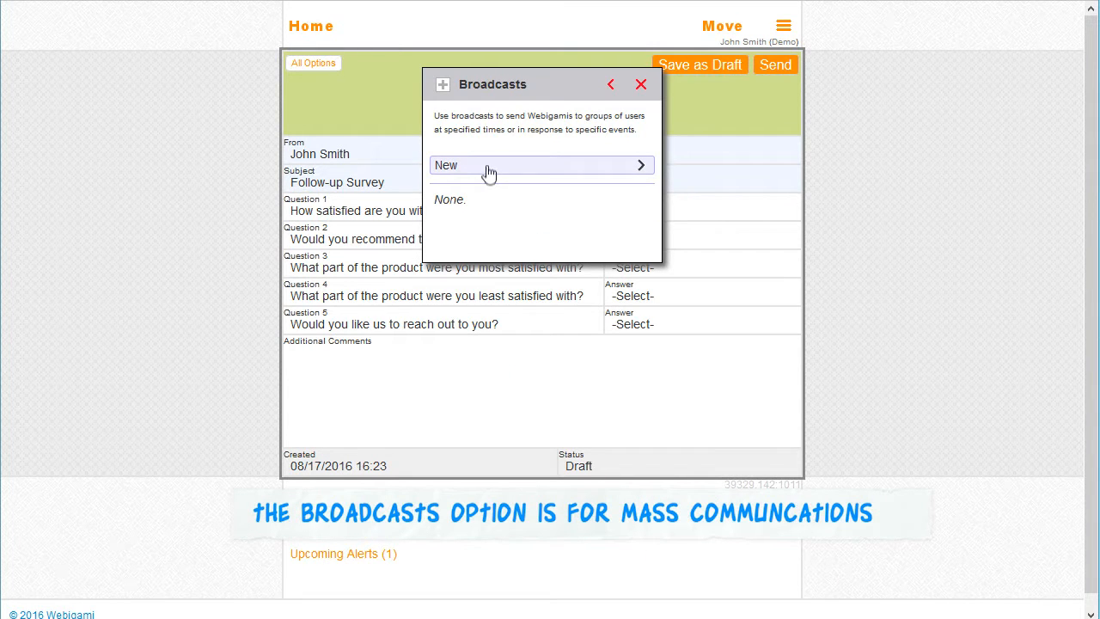
left_click(489, 170)
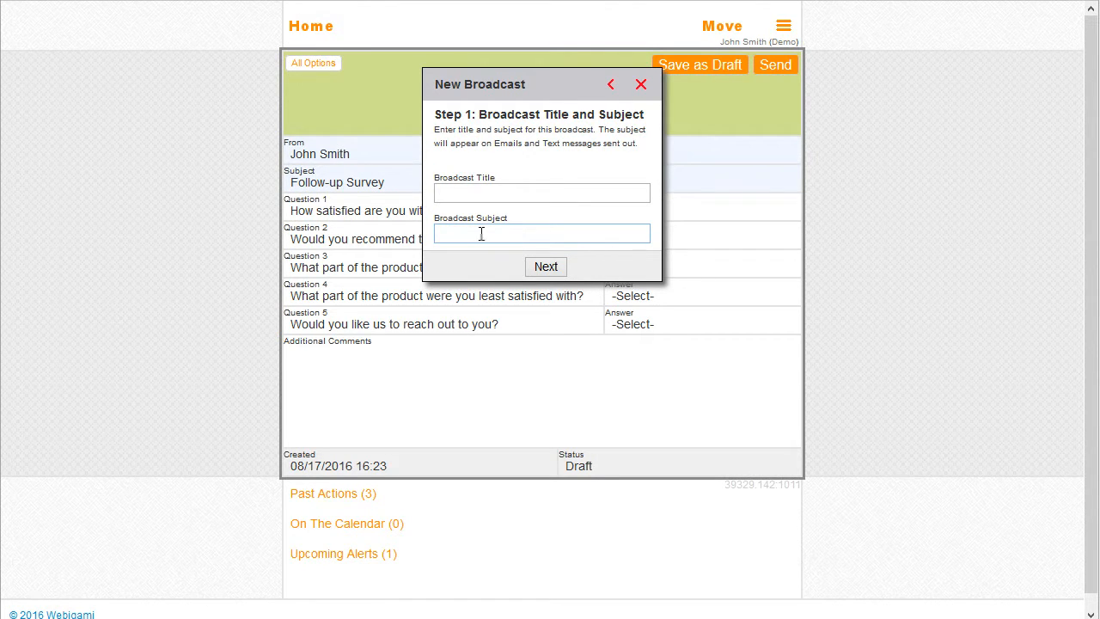
left_click(483, 194)
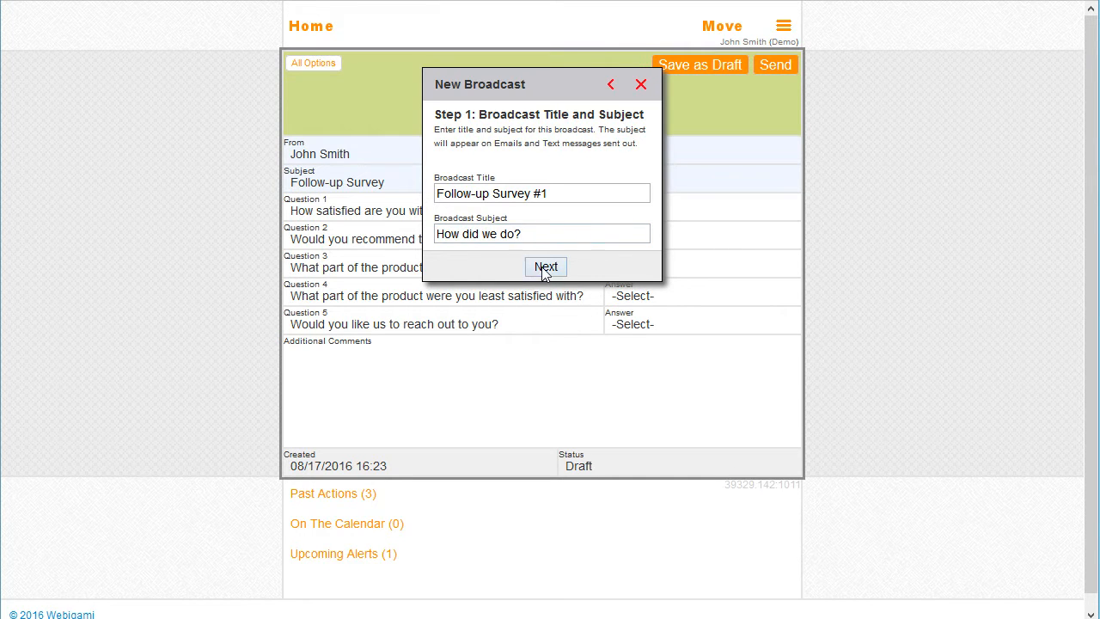
left_click_drag(544, 233, 281, 257)
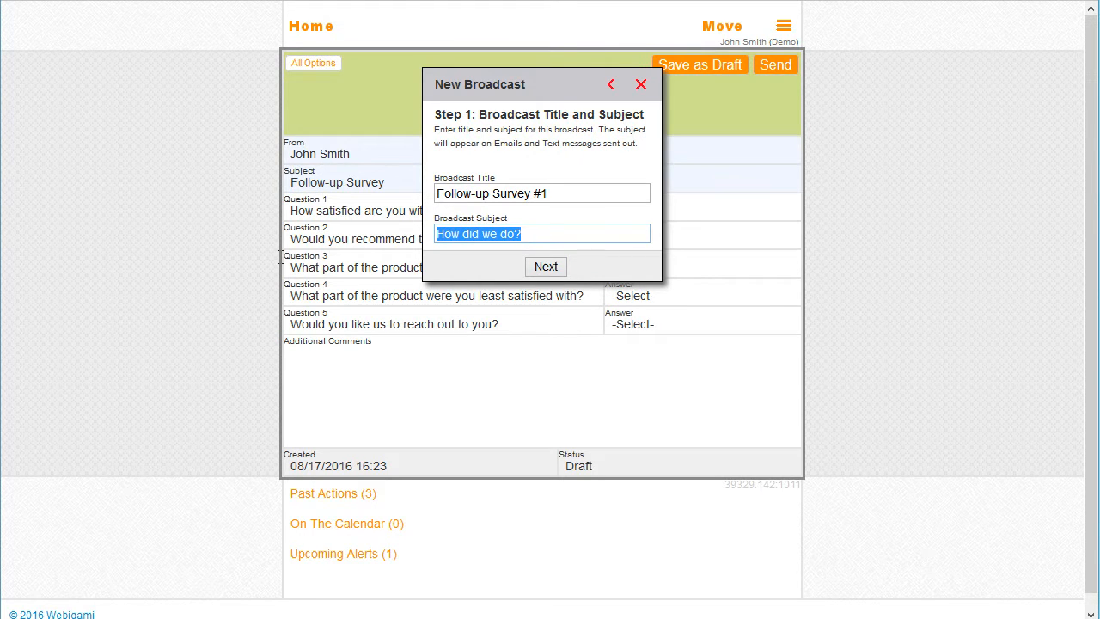
left_click(548, 267)
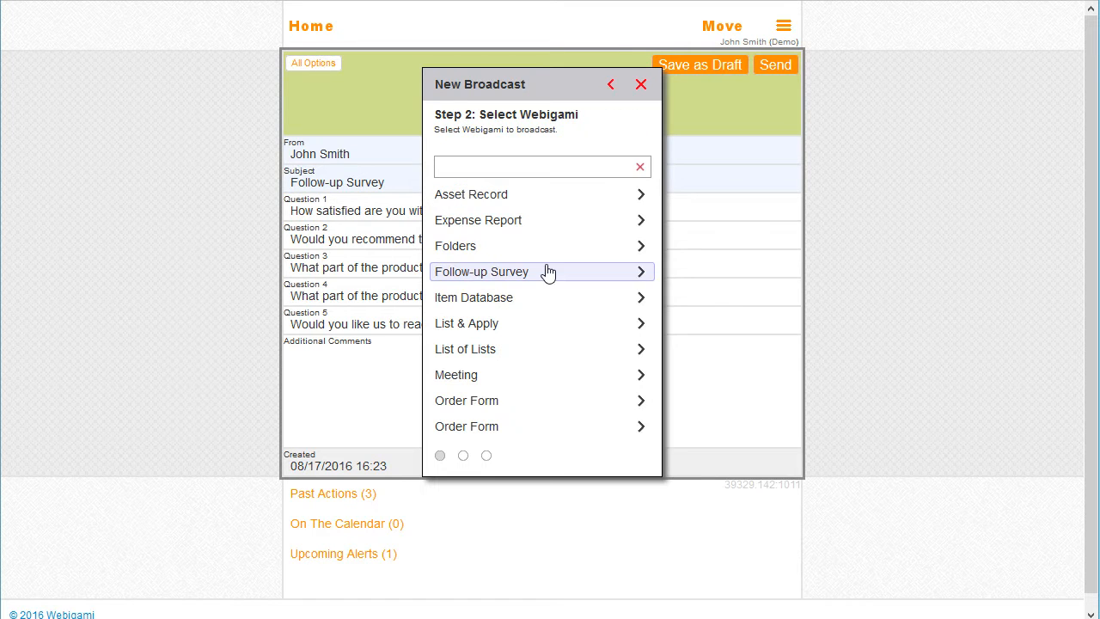
Step: Choose the Follow-up Survey Webigami for the broadcast and send it to the user list "My Survey Test Users"
left_click(472, 276)
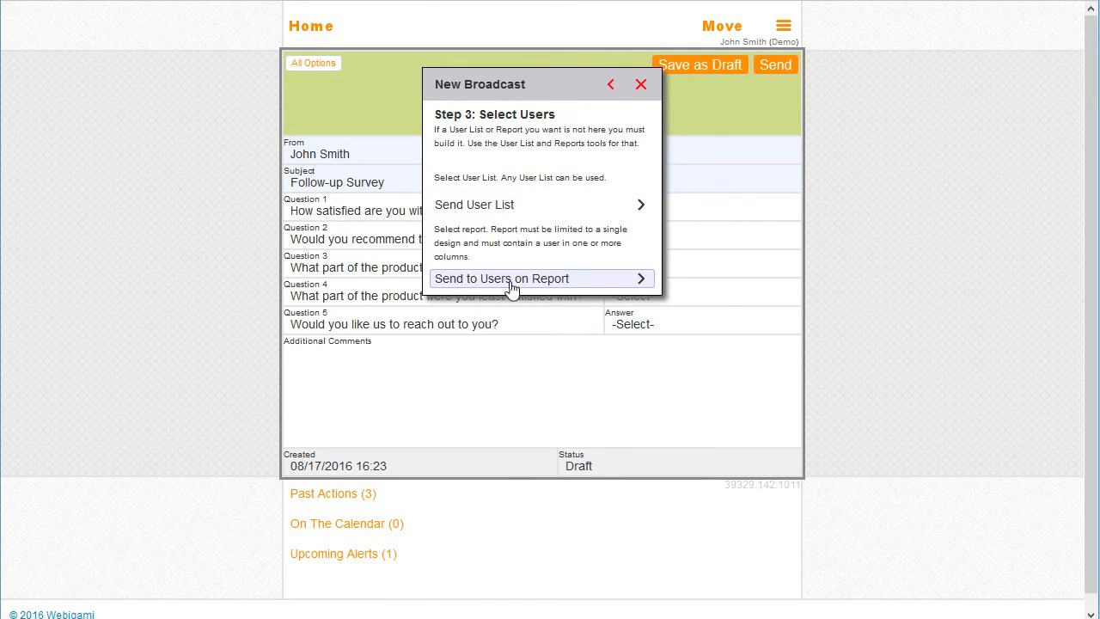
left_click(510, 207)
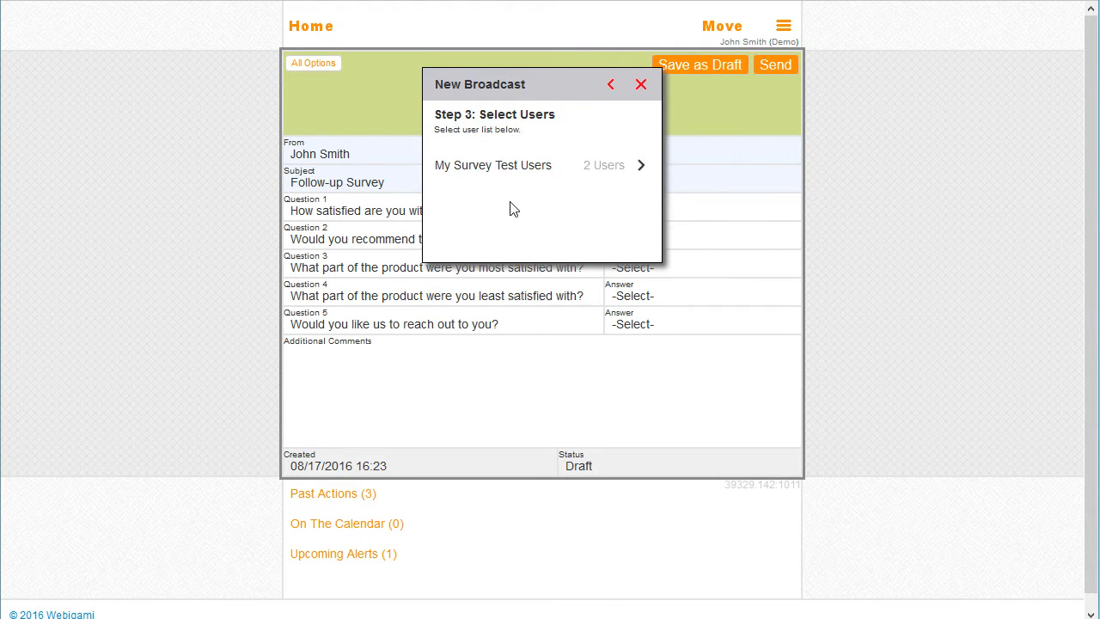
left_click(553, 170)
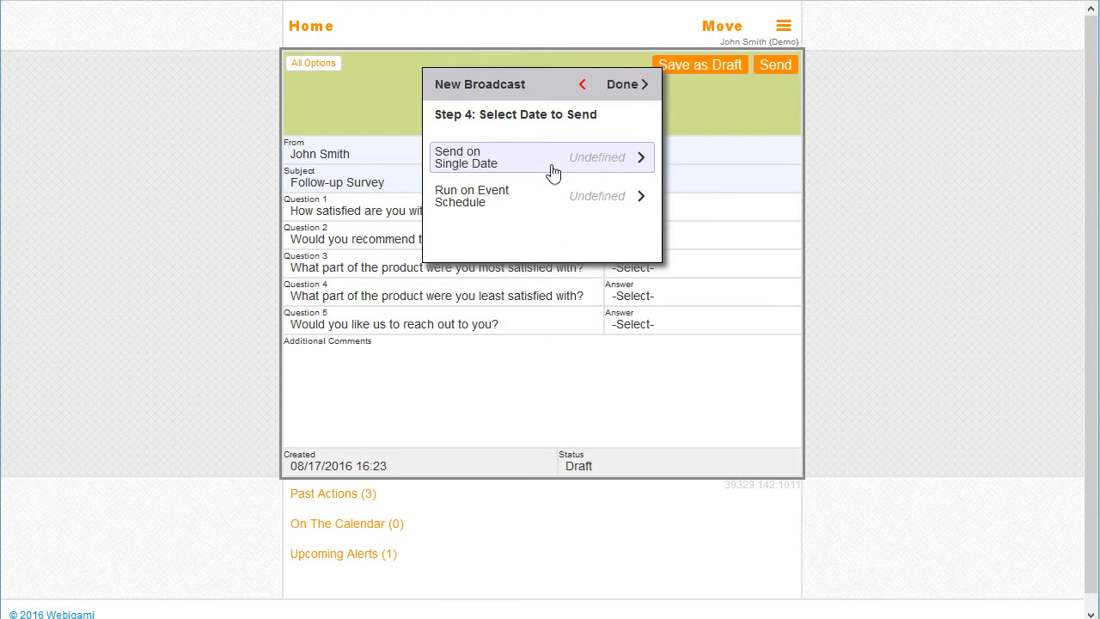
Step: Schedule the broadcast to be sent on the single date 08/17/2016 at 9 PM
left_click(597, 165)
left_click(597, 148)
left_click(543, 225)
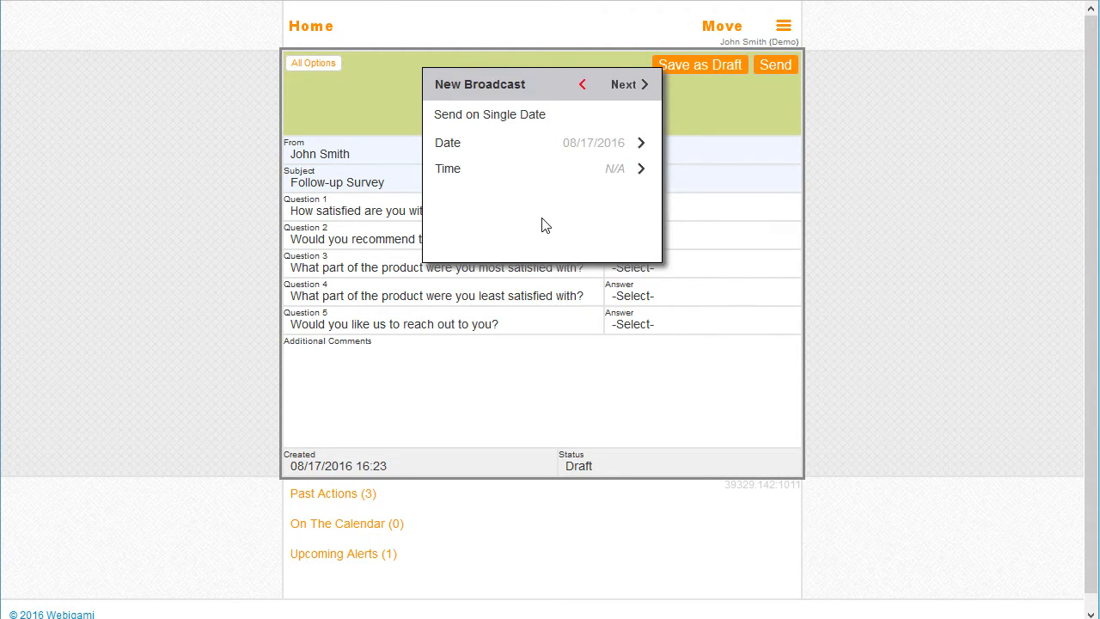
left_click(598, 172)
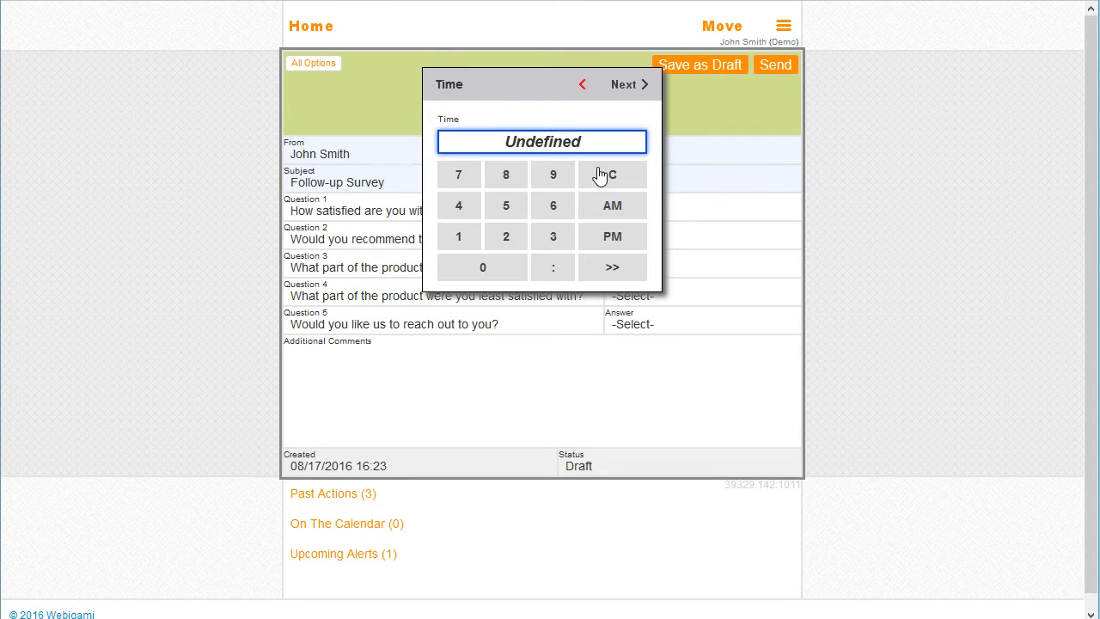
left_click(556, 180)
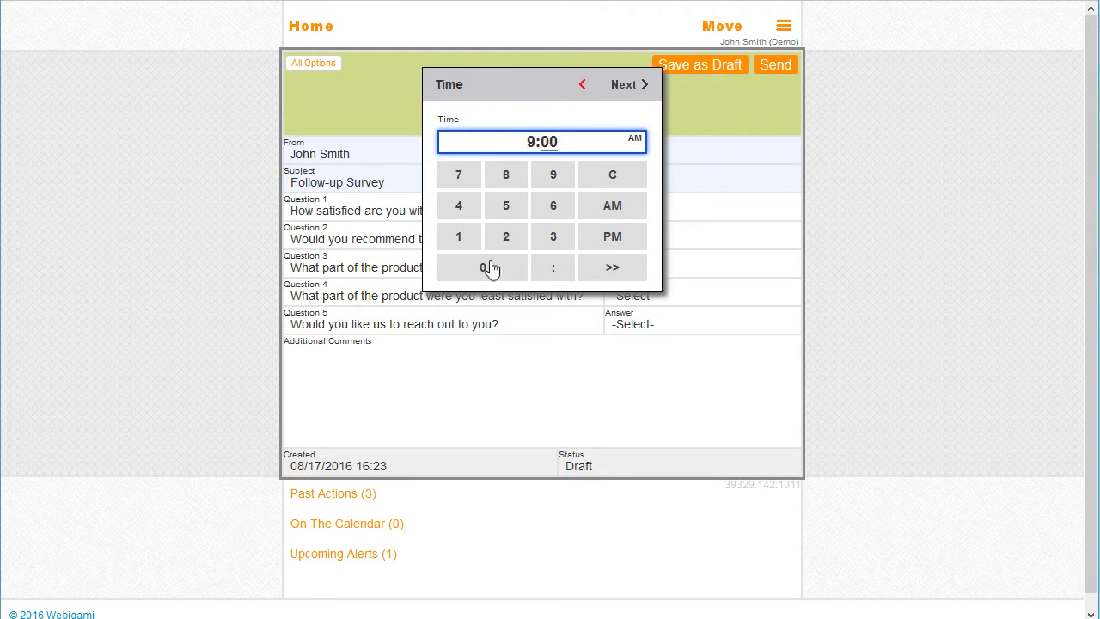
left_click(612, 239)
left_click(633, 84)
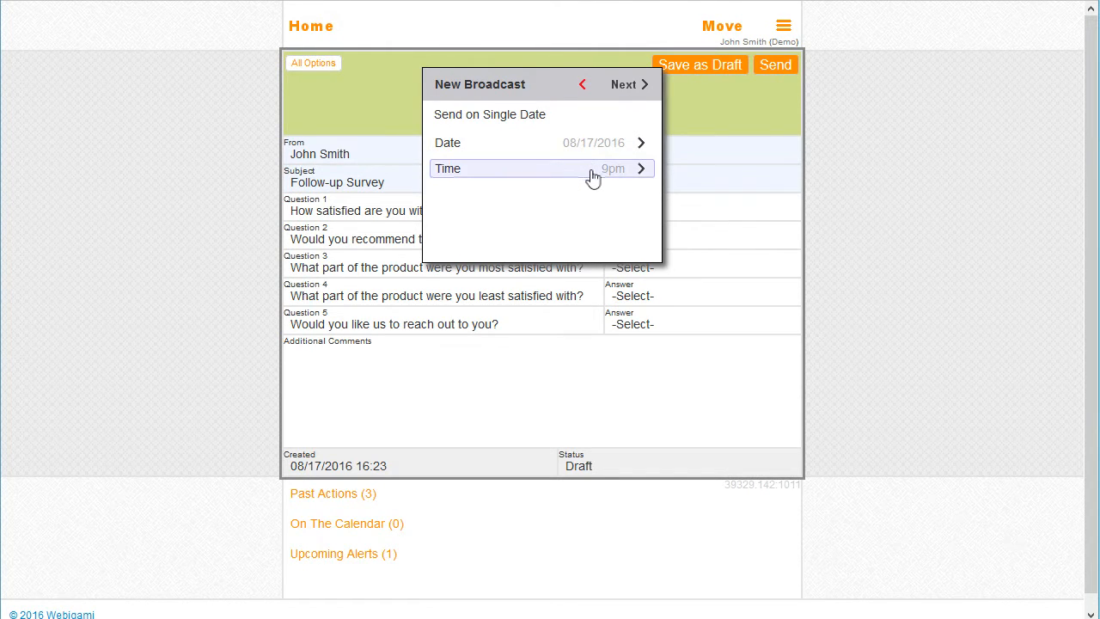
Step: Confirm the single send date and save the new broadcast
left_click(628, 86)
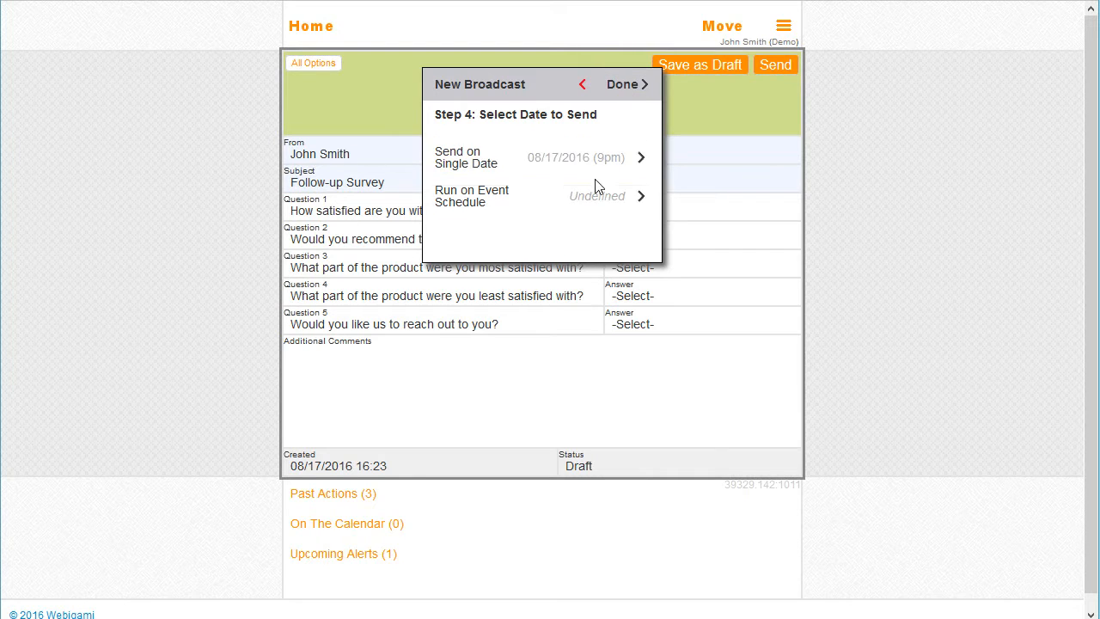
left_click(630, 83)
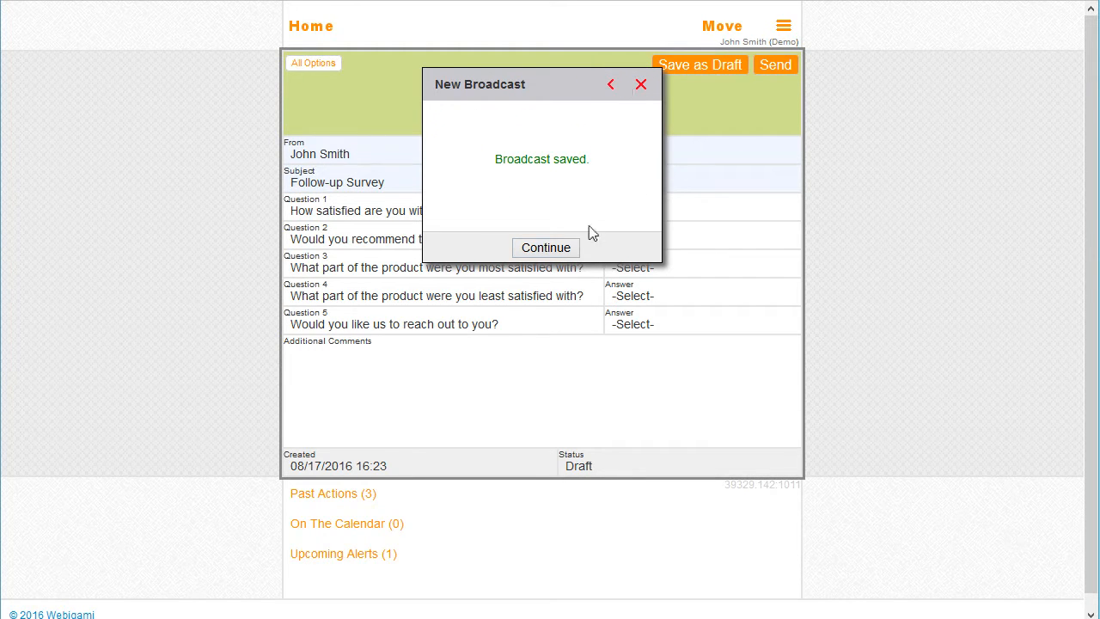
left_click(545, 248)
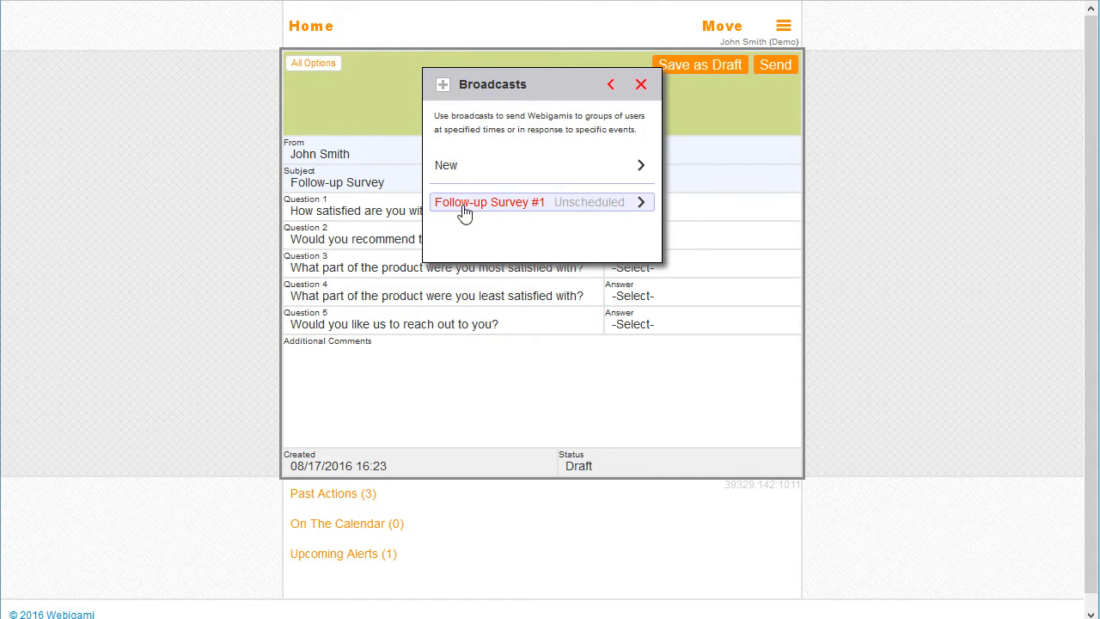
Step: Set the Follow-up Survey #1 broadcast to deny access on 10/19/2016
left_click(581, 210)
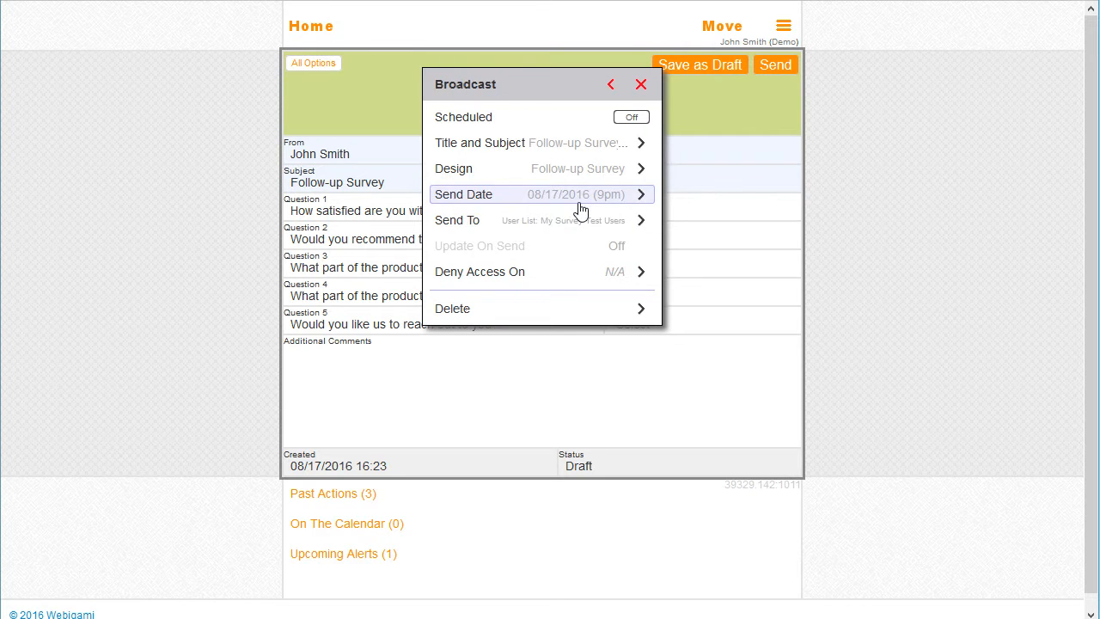
left_click(528, 274)
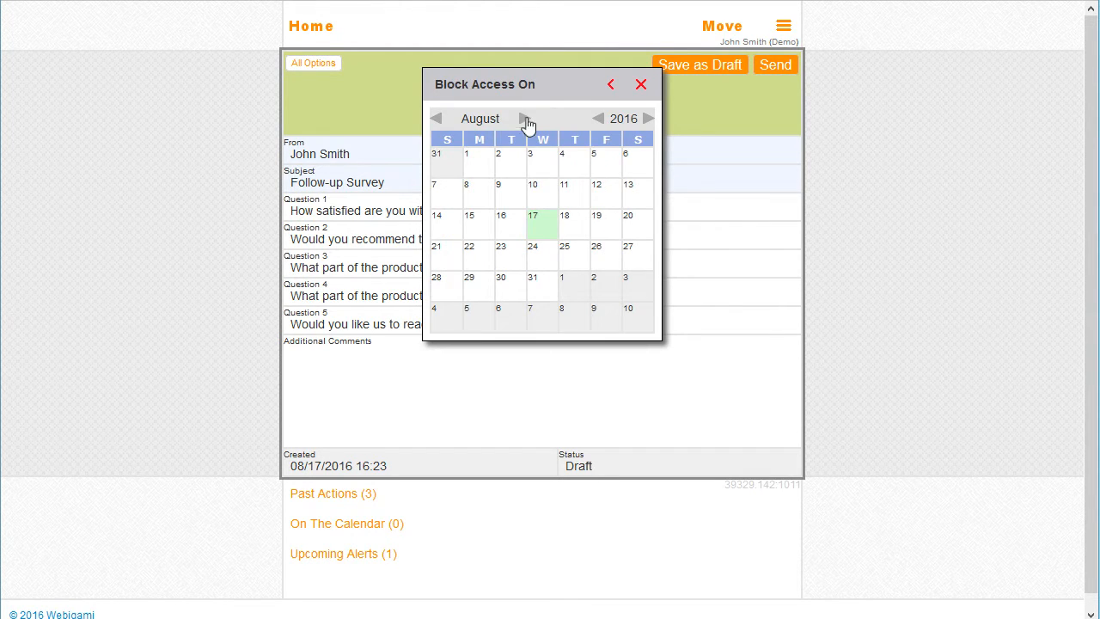
left_click(526, 118)
left_click(526, 119)
left_click(543, 247)
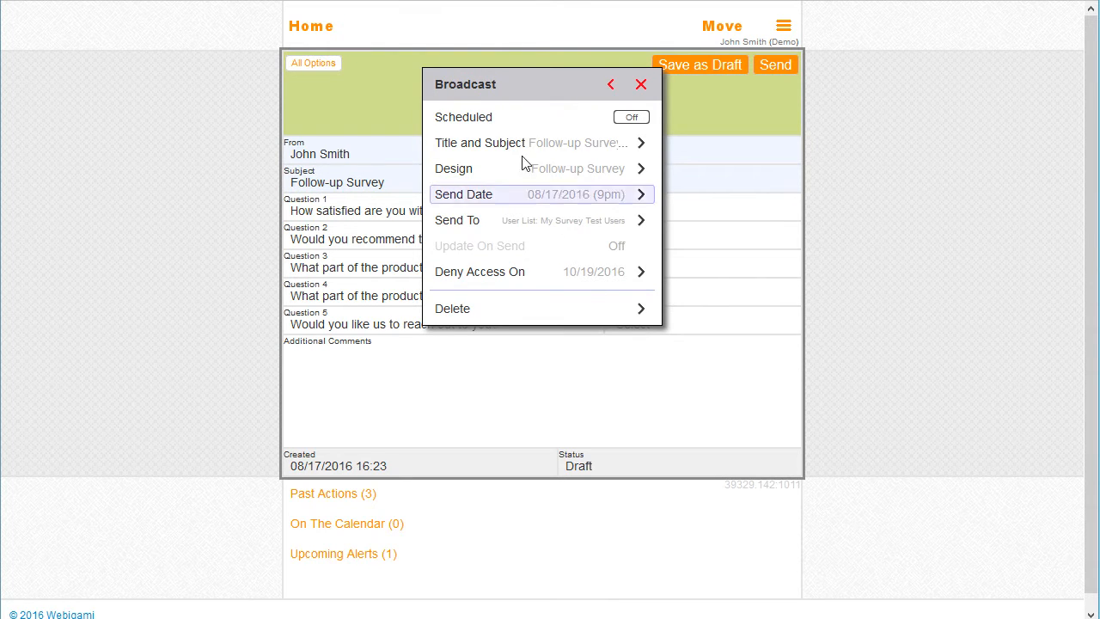
Step: Turn on scheduling for the Follow-up Survey #1 broadcast and close the broadcast settings
left_click(634, 127)
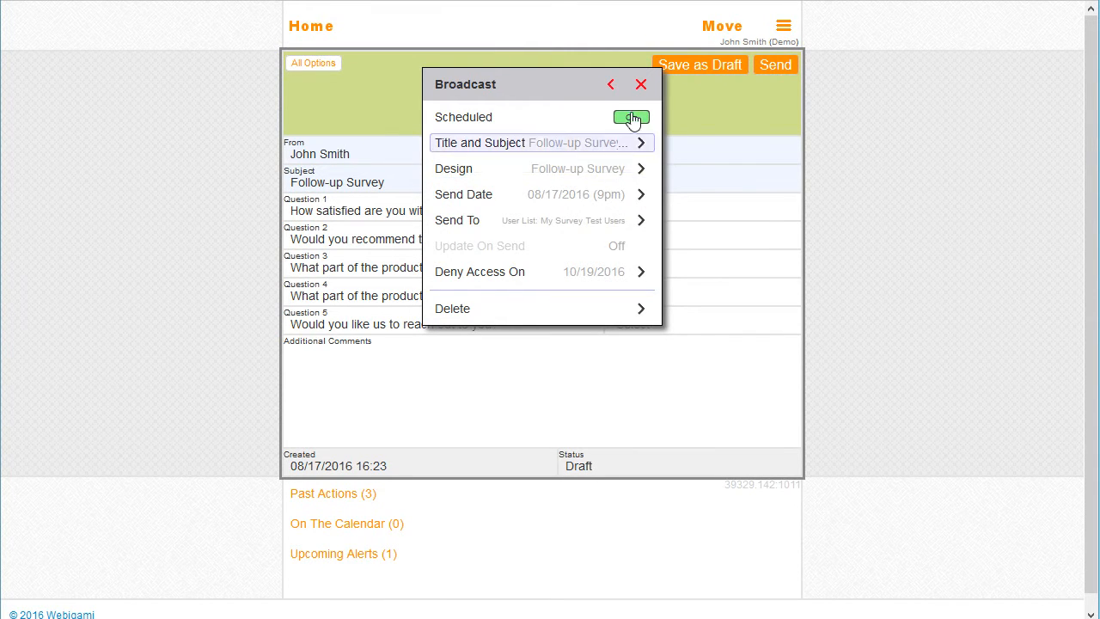
left_click(613, 86)
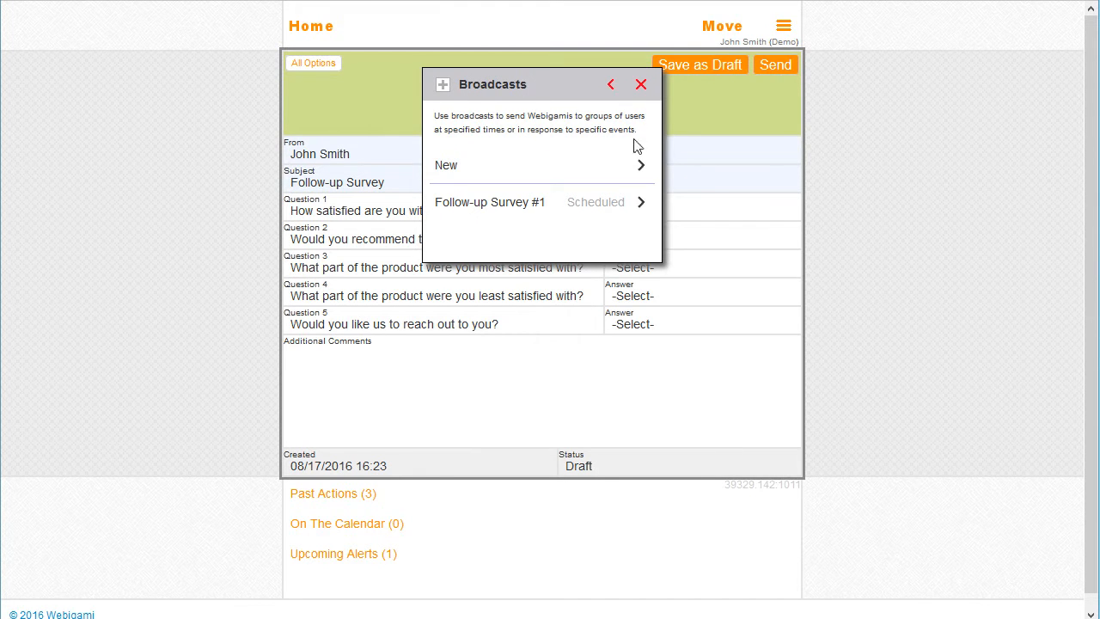
left_click(640, 85)
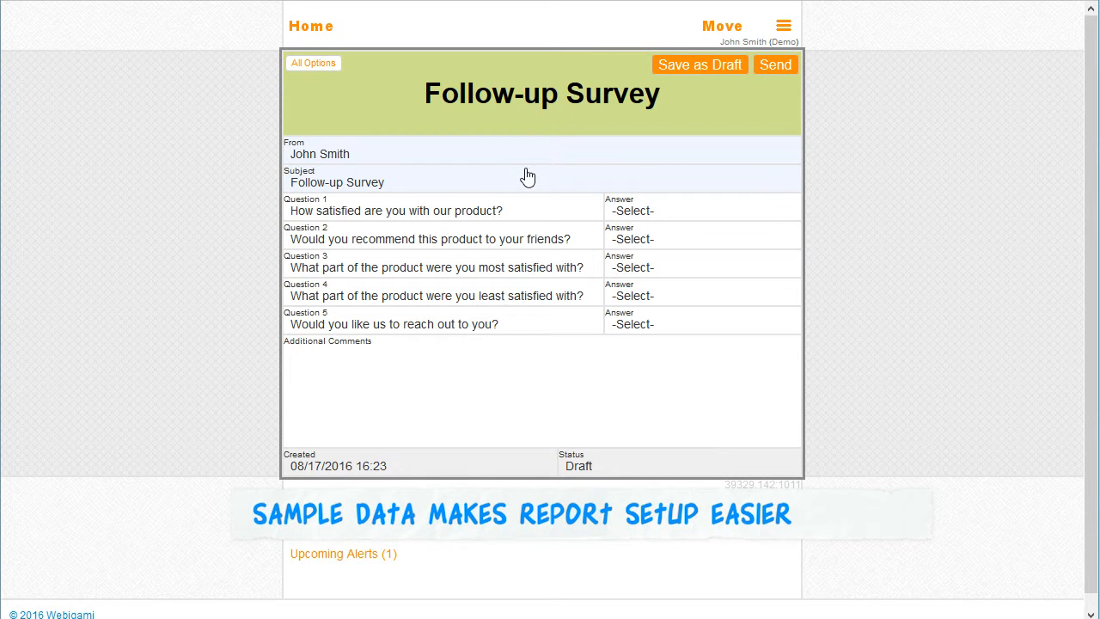
Step: Save the survey as a draft and answer Question 1 with "Impressed" and Question 2 with "Yes"
left_click(680, 69)
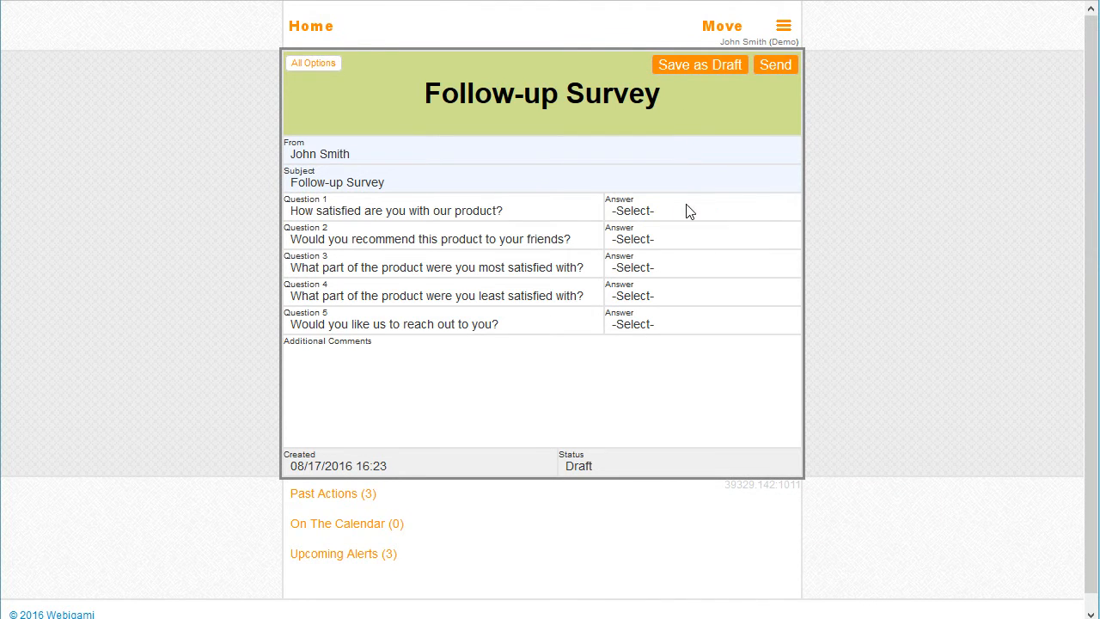
left_click(687, 208)
left_click(634, 280)
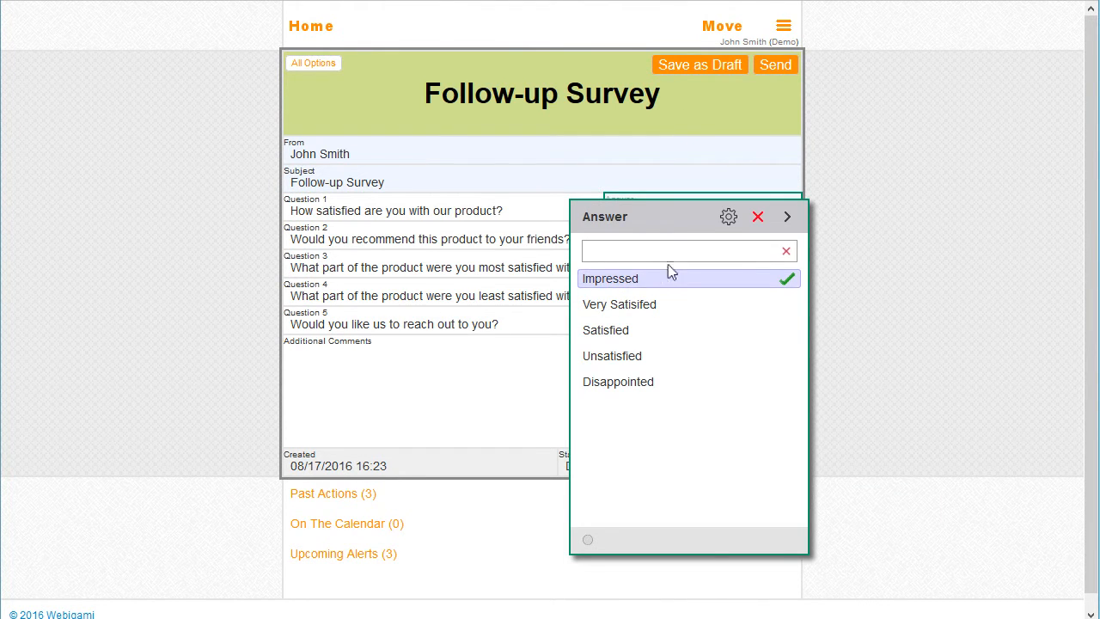
left_click(786, 218)
left_click(665, 241)
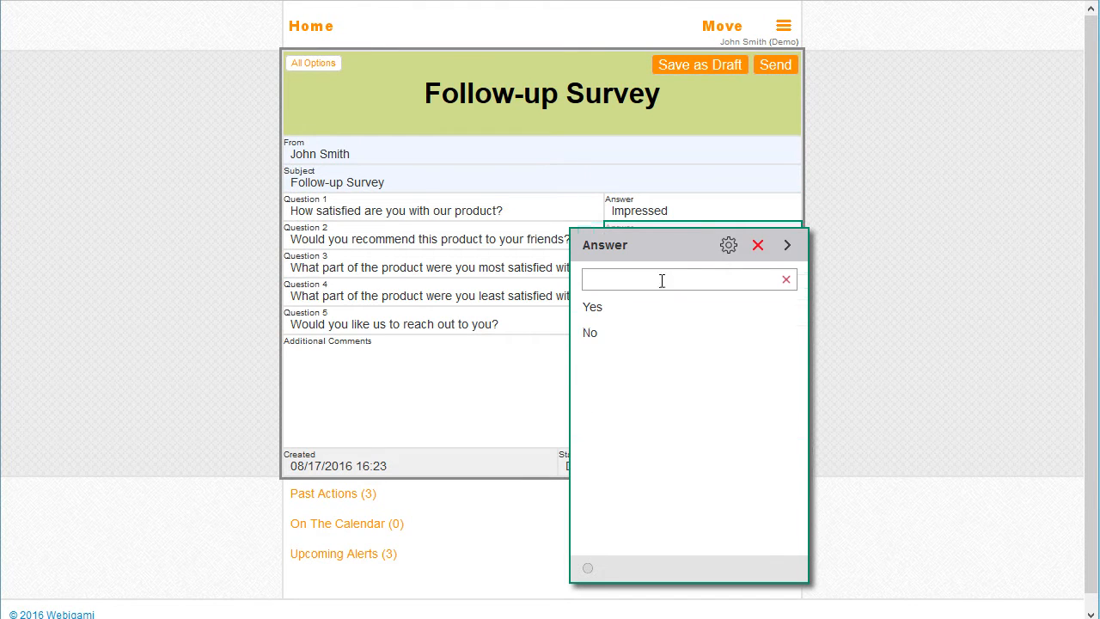
left_click(645, 306)
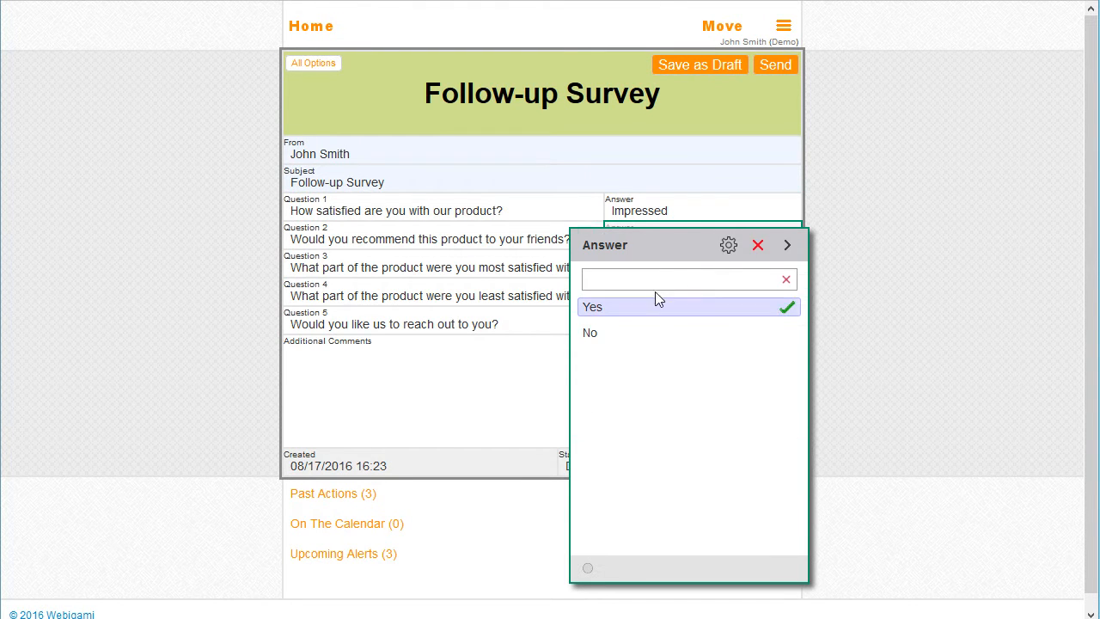
left_click(787, 245)
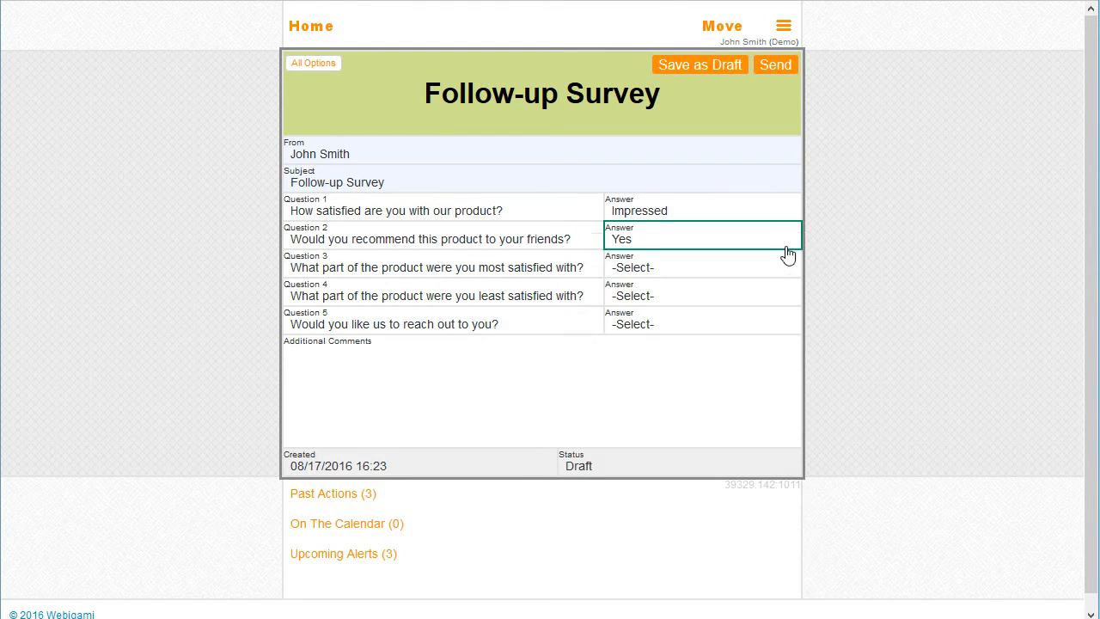
Step: Answer Question 3 with "Customer Service", Question 4 with "Price" and Question 5 with "Yes", and save the survey as a draft
left_click(677, 267)
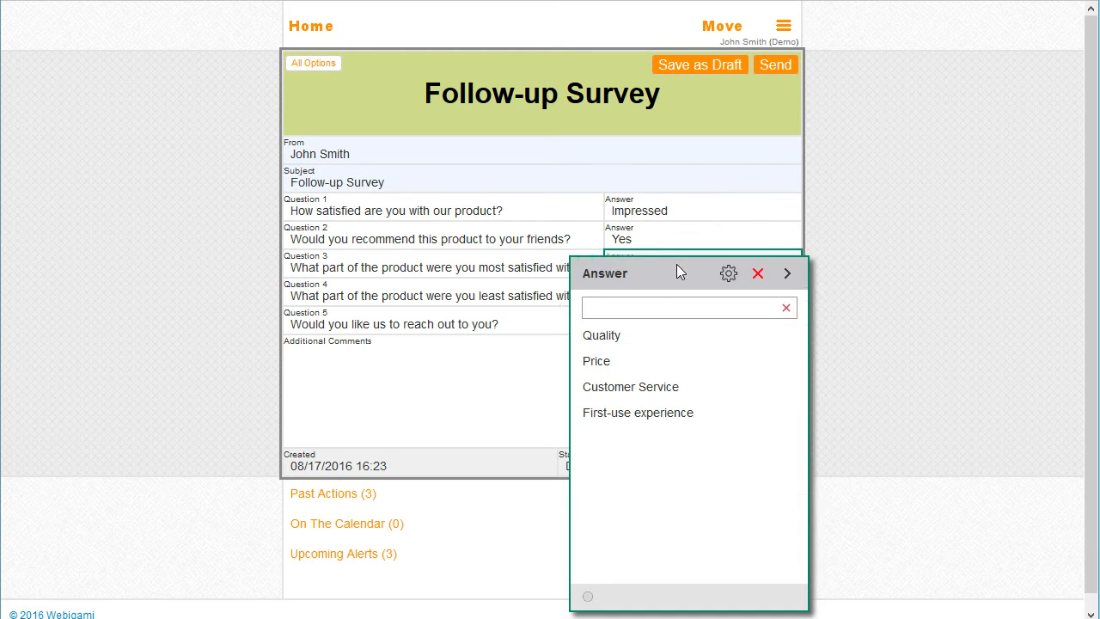
left_click(613, 388)
left_click(799, 273)
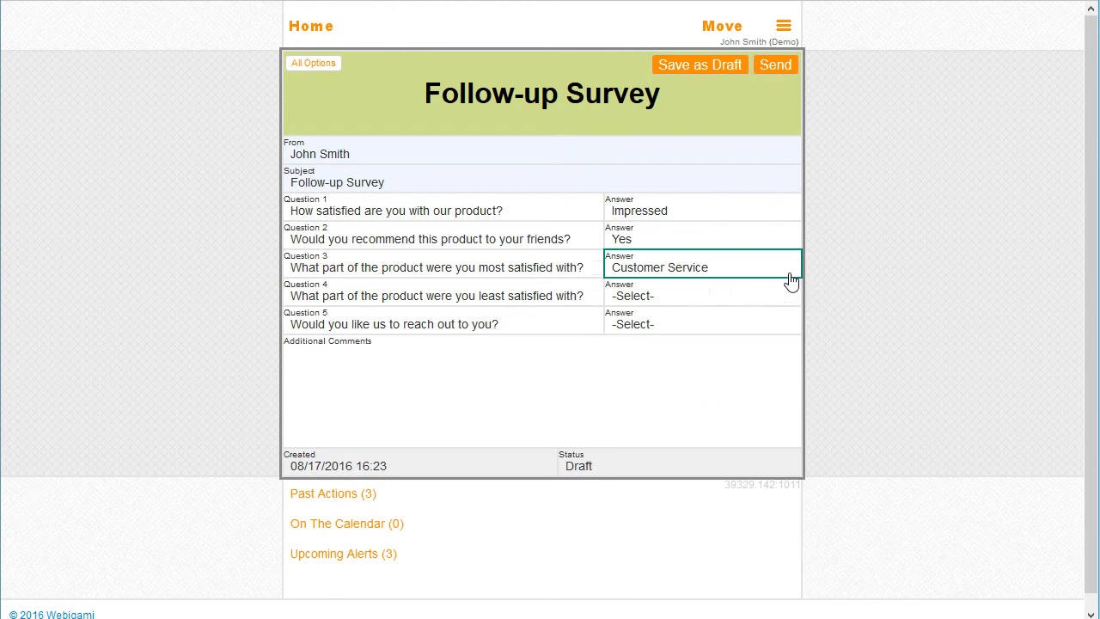
left_click(694, 300)
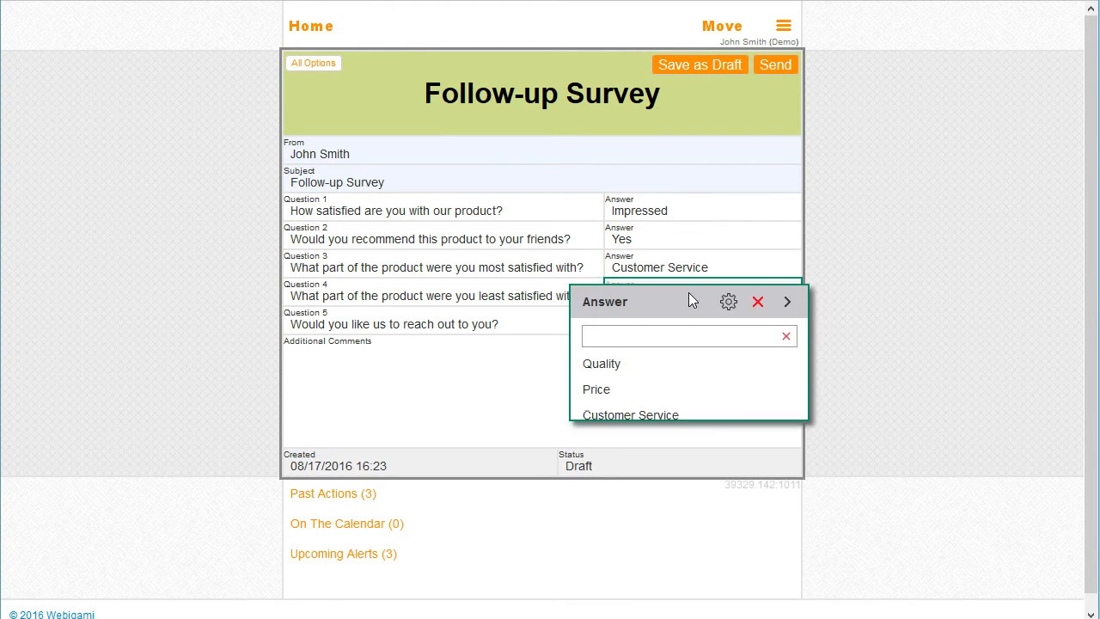
left_click(614, 389)
left_click(788, 302)
left_click(653, 326)
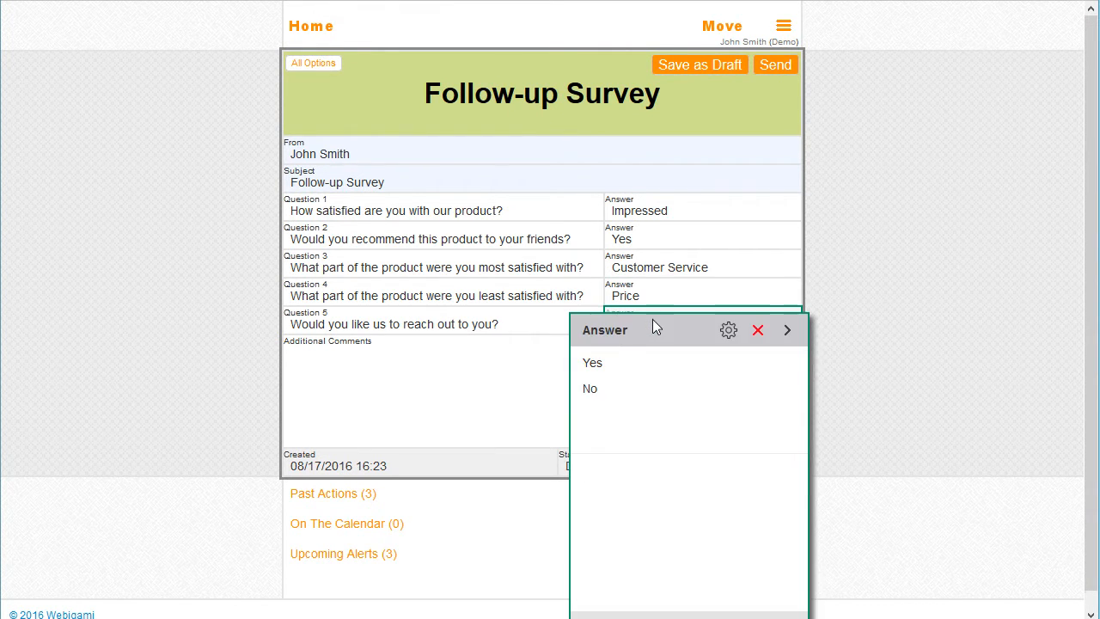
left_click(615, 365)
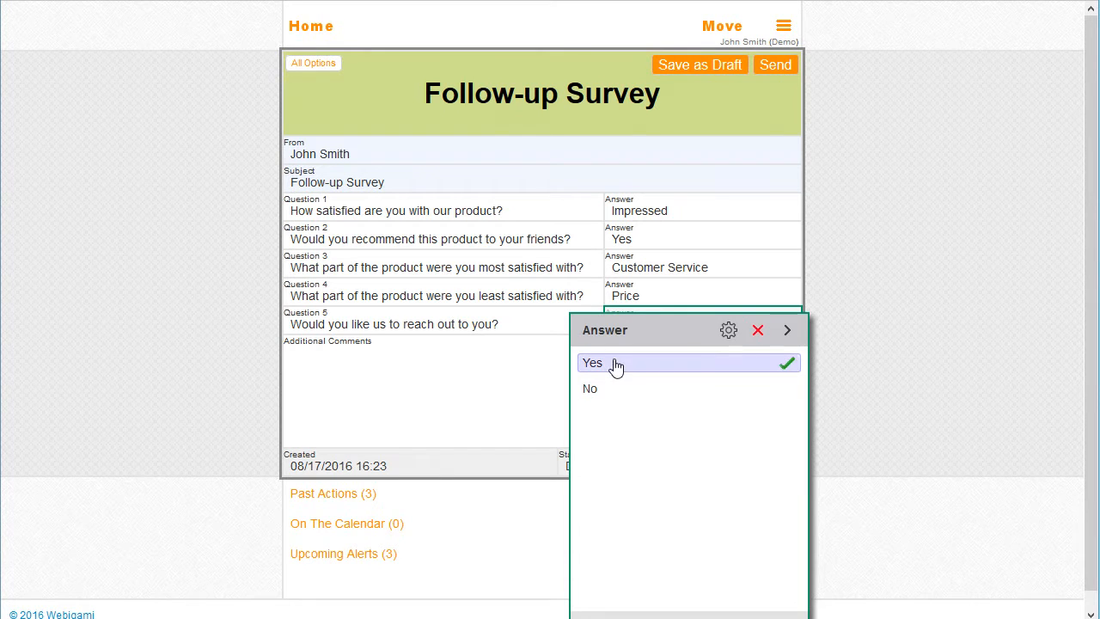
left_click(788, 332)
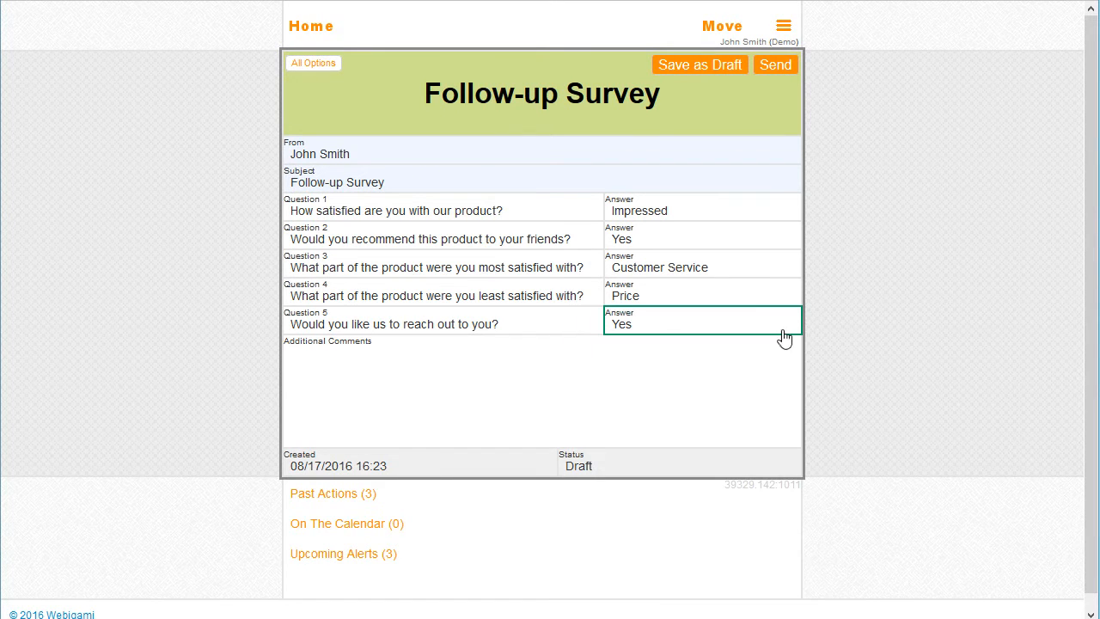
left_click(712, 67)
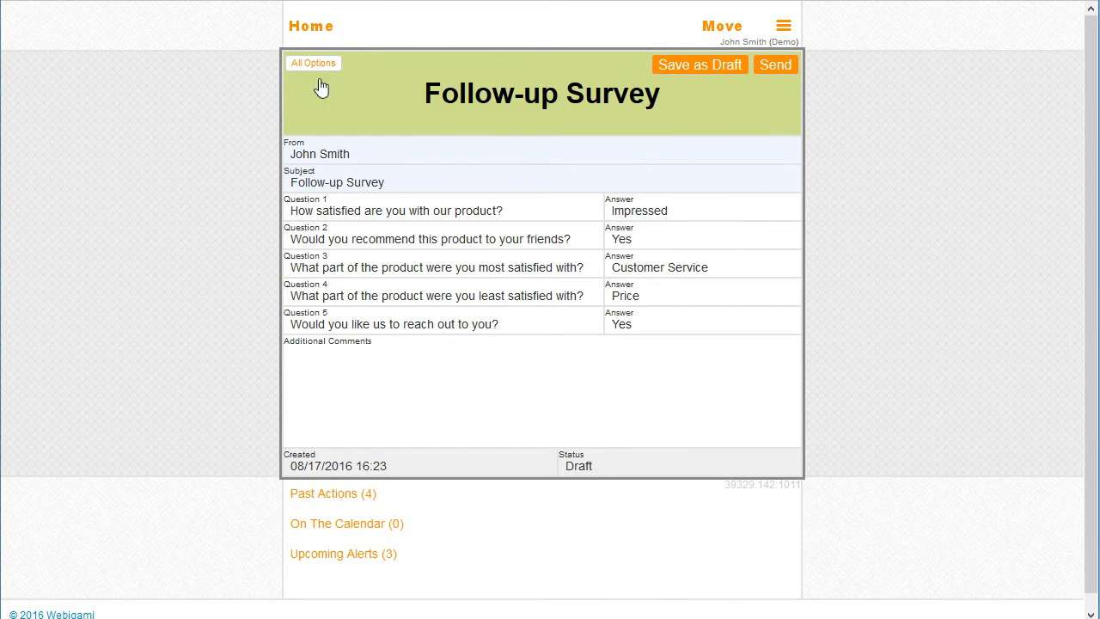
Step: Start a second Follow-up Survey from the apps list and answer Question 1 with "Disappointed" and Question 2 with "No"
left_click(311, 29)
left_click(313, 79)
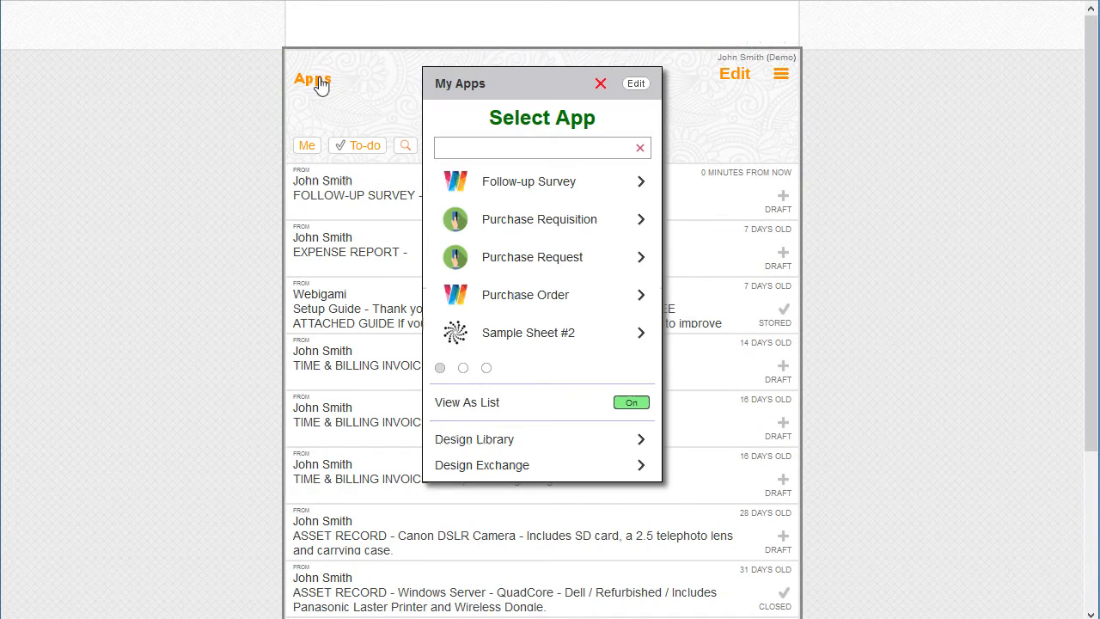
left_click(528, 198)
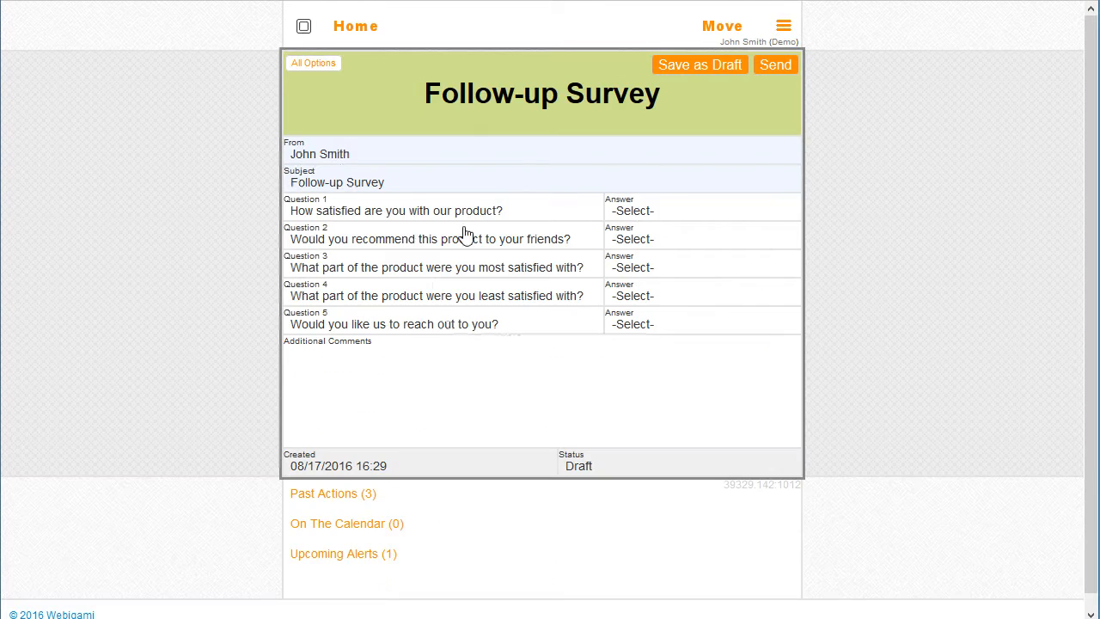
left_click(682, 209)
left_click(653, 382)
left_click(785, 244)
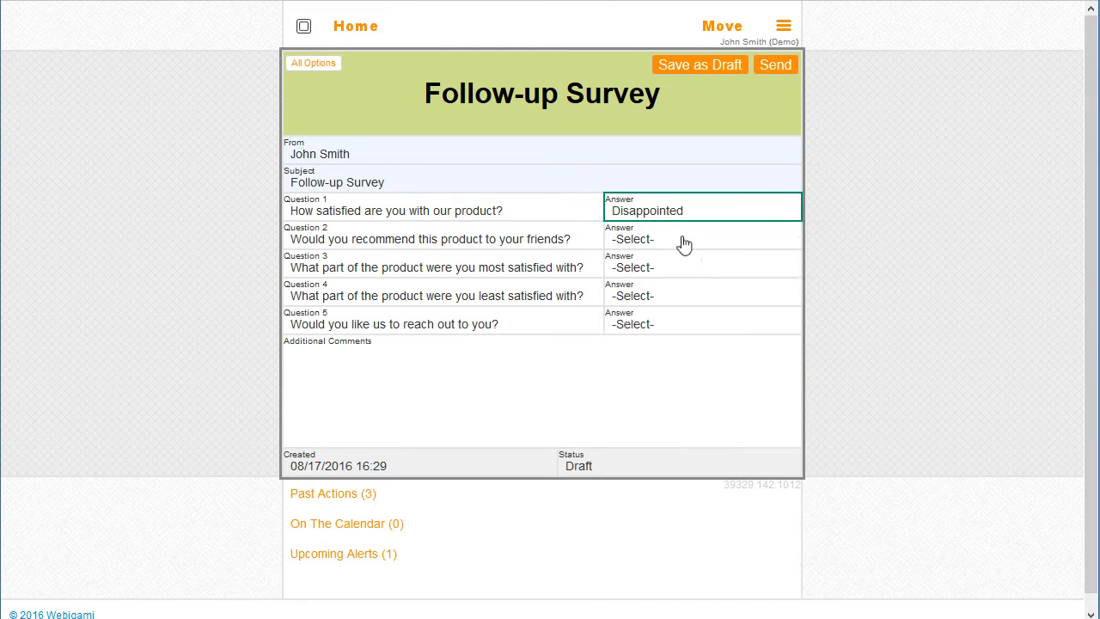
left_click(679, 247)
left_click(653, 333)
left_click(788, 247)
Step: Answer Question 3 with "Quality", Question 4 with "Price" and Question 5 with "No", and save the second survey as a draft
left_click(700, 271)
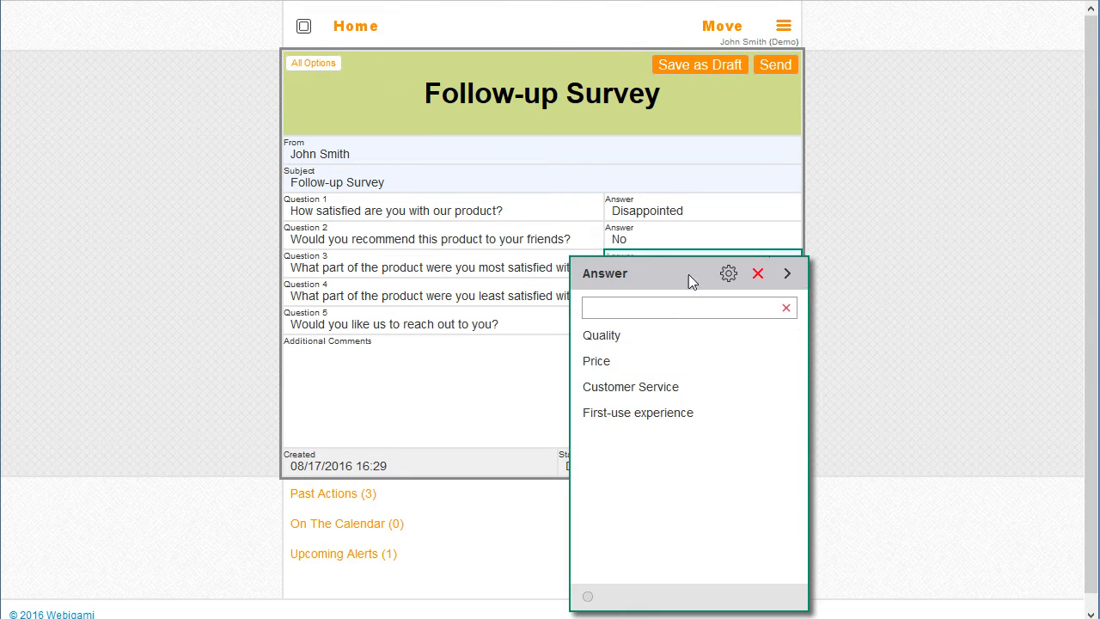
left_click(602, 335)
left_click(787, 274)
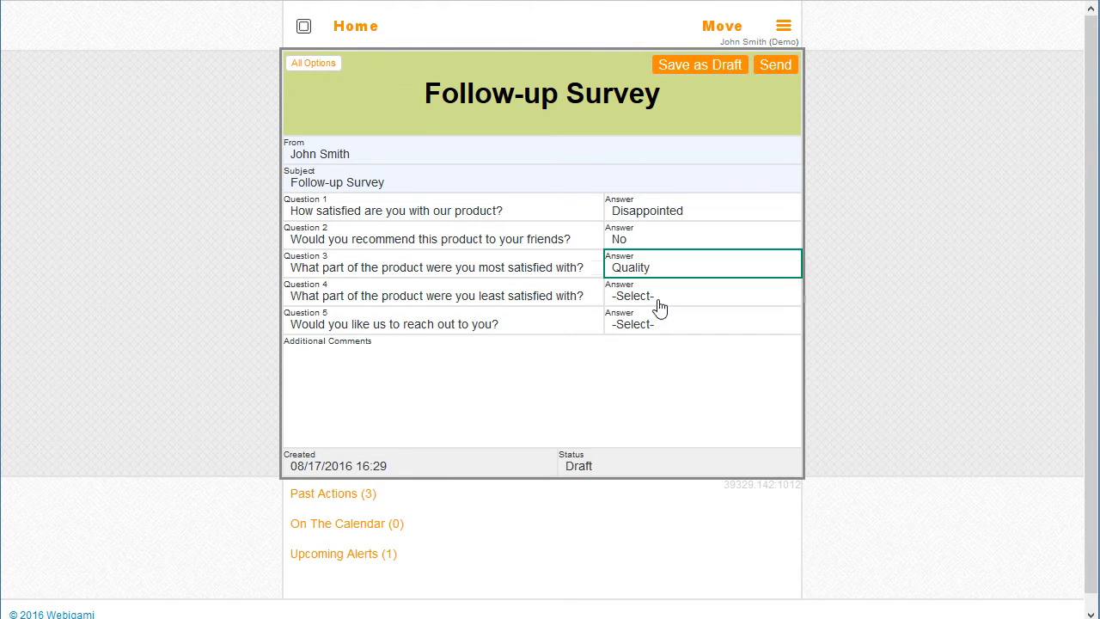
left_click(657, 292)
left_click(620, 399)
left_click(788, 302)
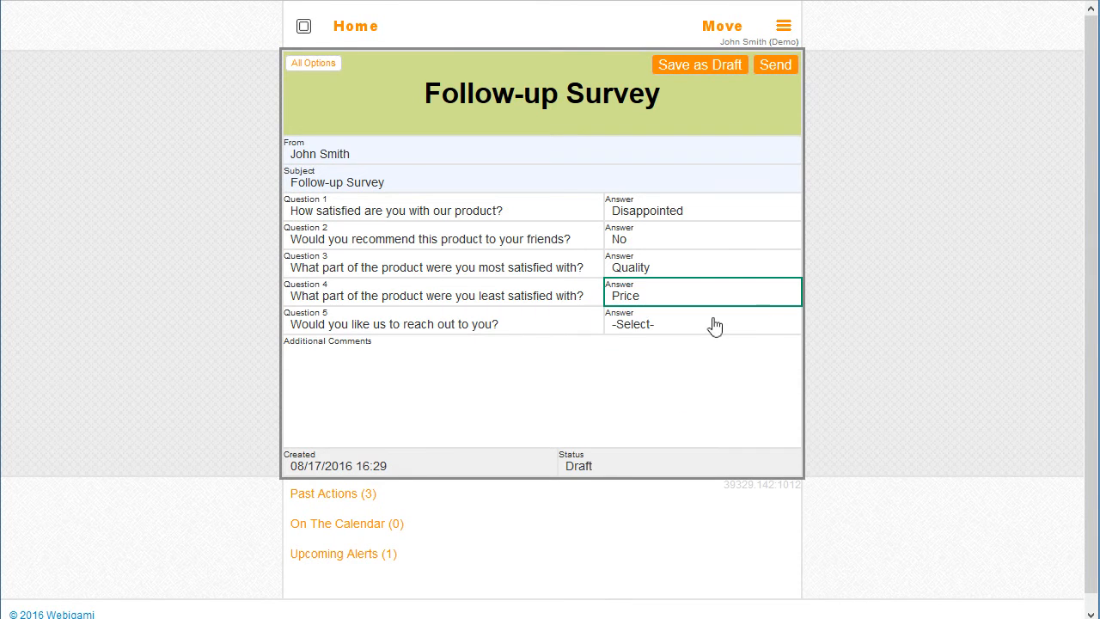
left_click(712, 322)
left_click(597, 387)
left_click(786, 332)
left_click(710, 69)
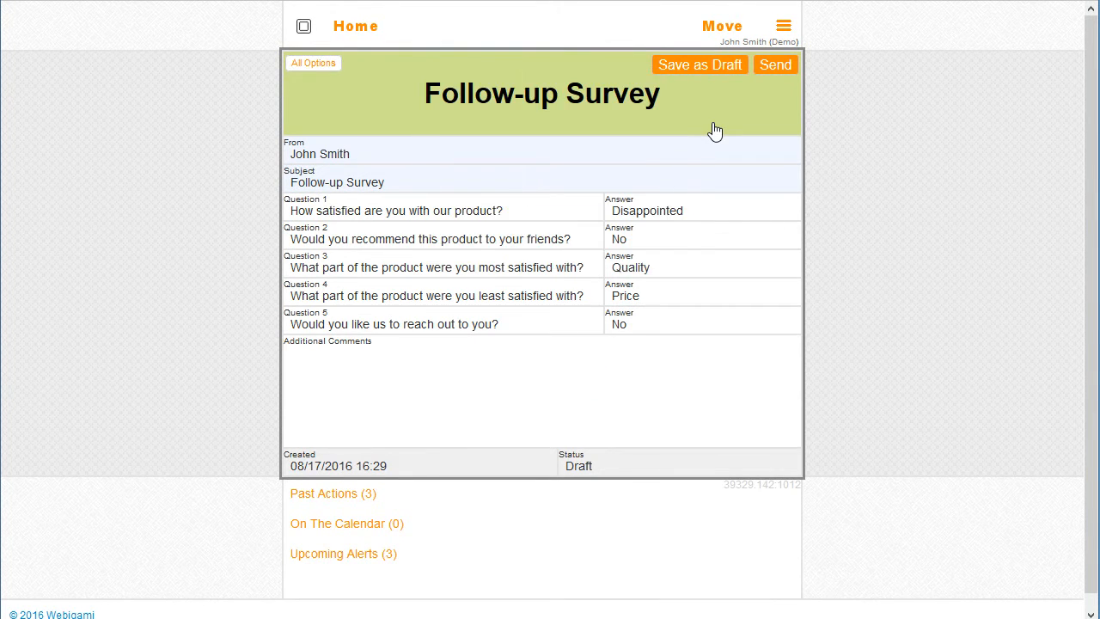
Step: Start a new report from the Follow-up Survey design's extensions and restrict it to the Draft, Shared, Stored and Closed workflows
left_click(783, 29)
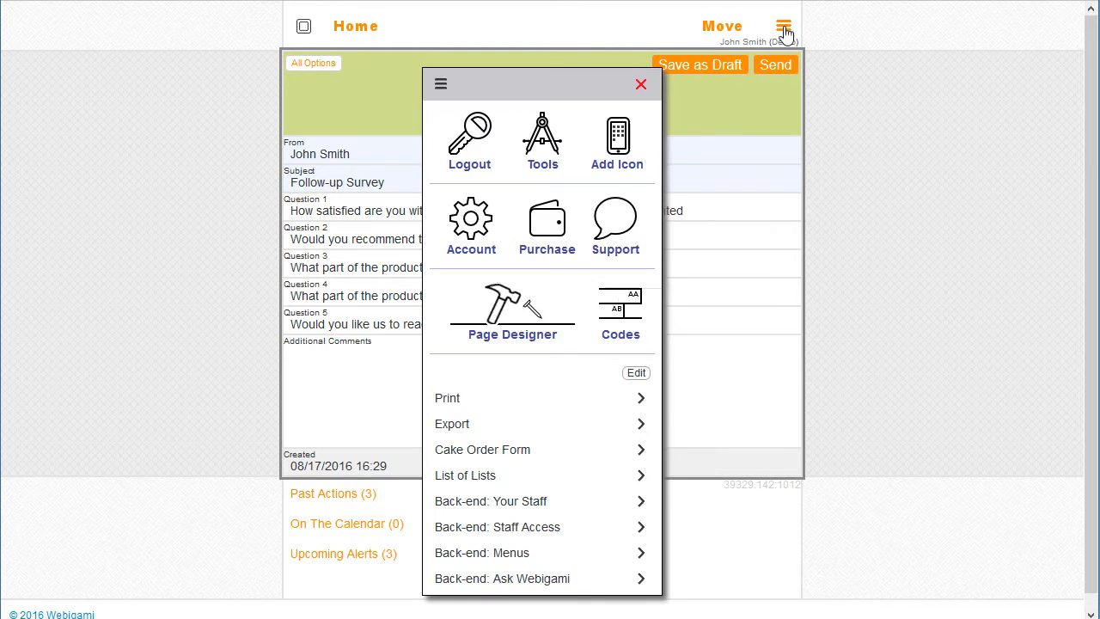
left_click(495, 321)
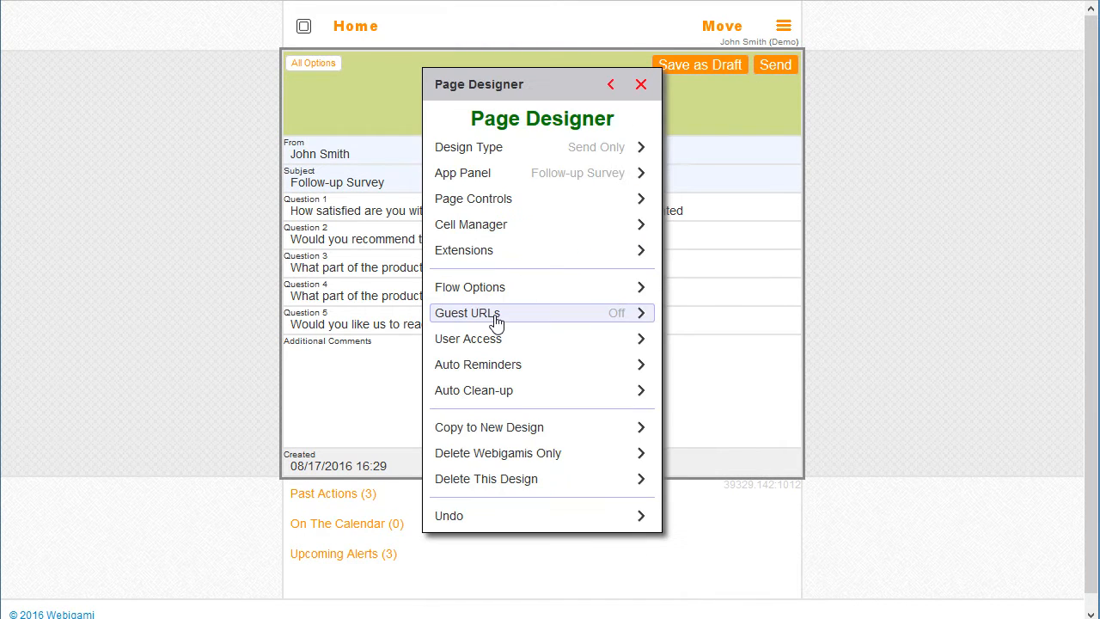
left_click(483, 251)
left_click(462, 117)
left_click(458, 151)
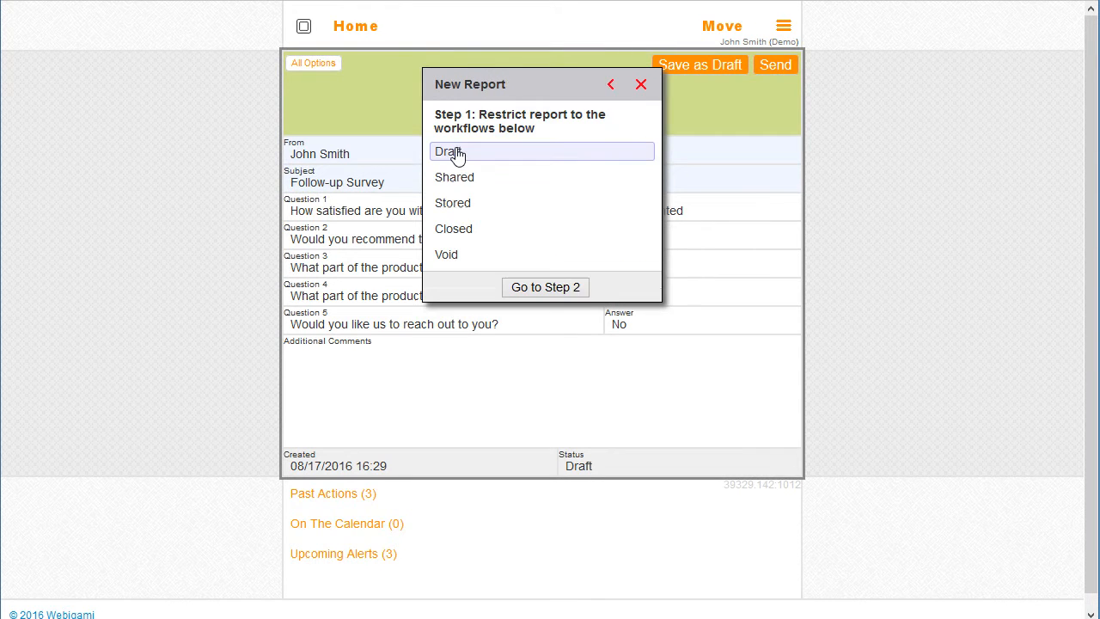
left_click(494, 154)
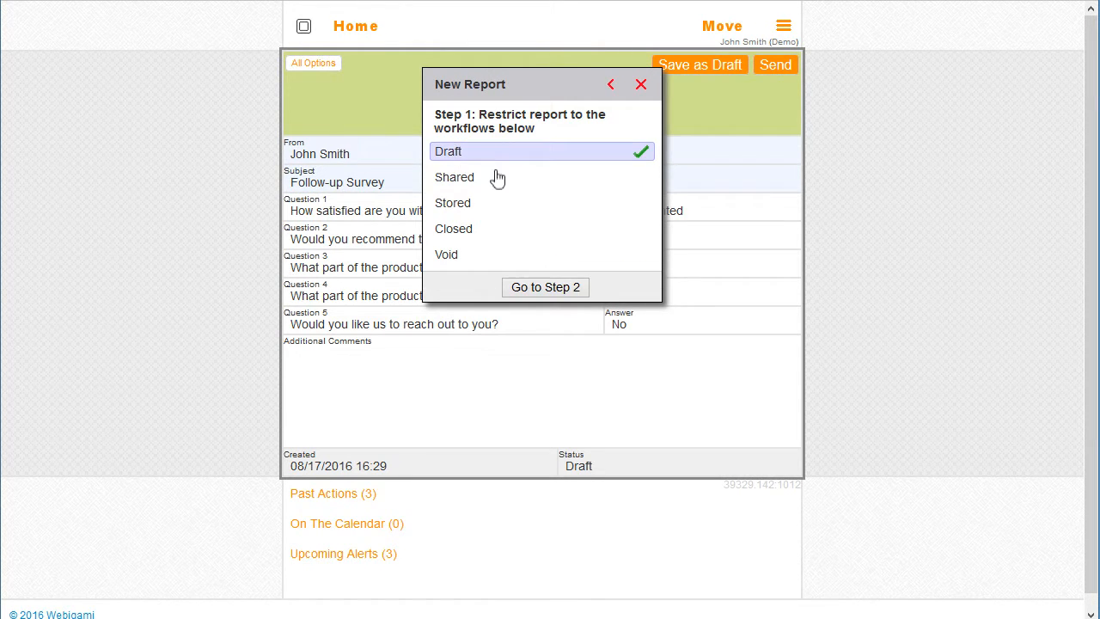
left_click(497, 178)
left_click(492, 206)
left_click(493, 232)
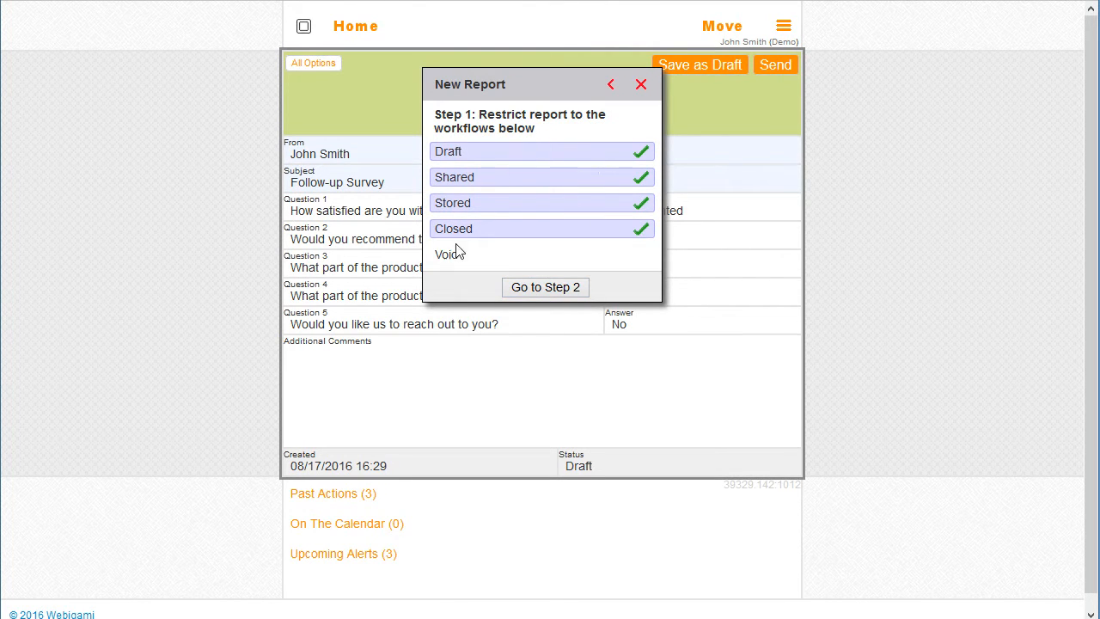
Step: Title the new report "My Test Report" and create it
left_click(538, 293)
left_click(506, 145)
type("My")
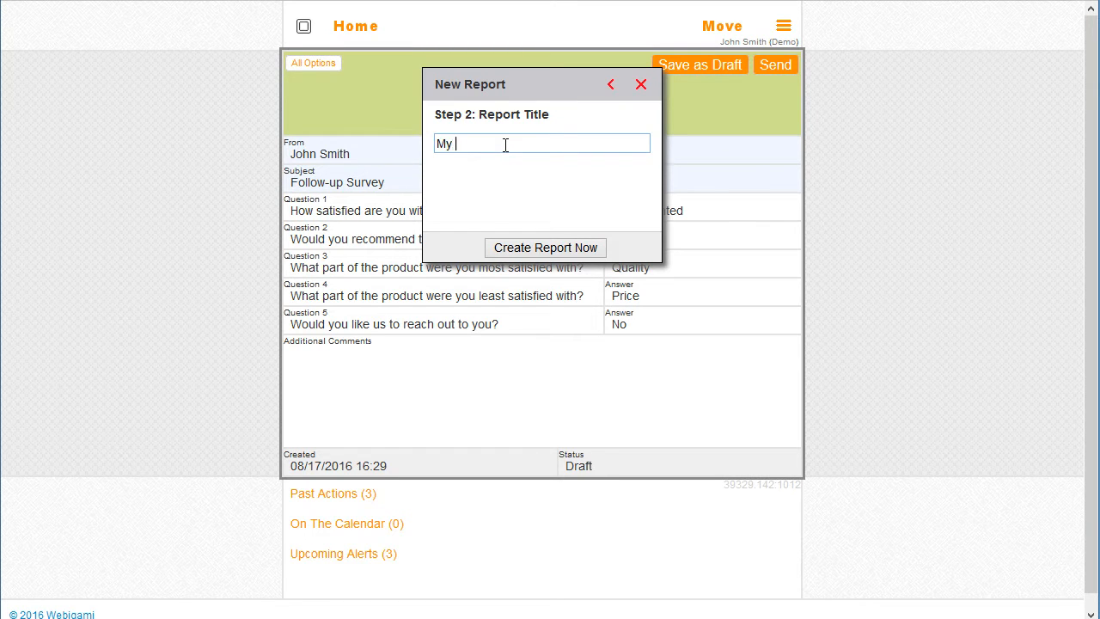
type(" Test Report")
left_click(547, 250)
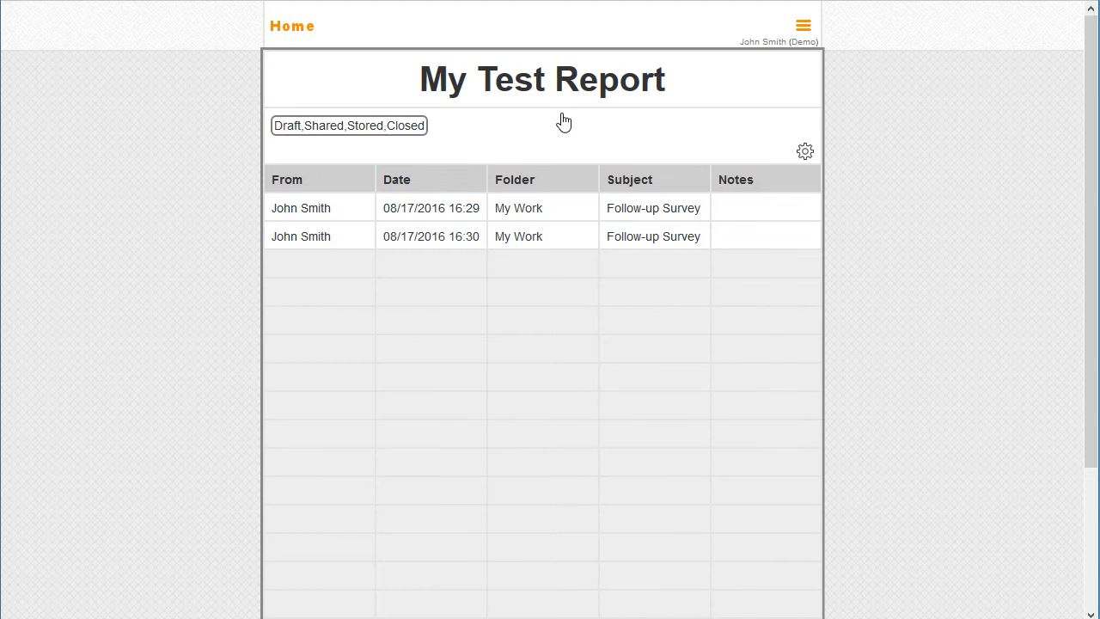
Step: Delete the Folder and Notes columns from the report
left_click(805, 153)
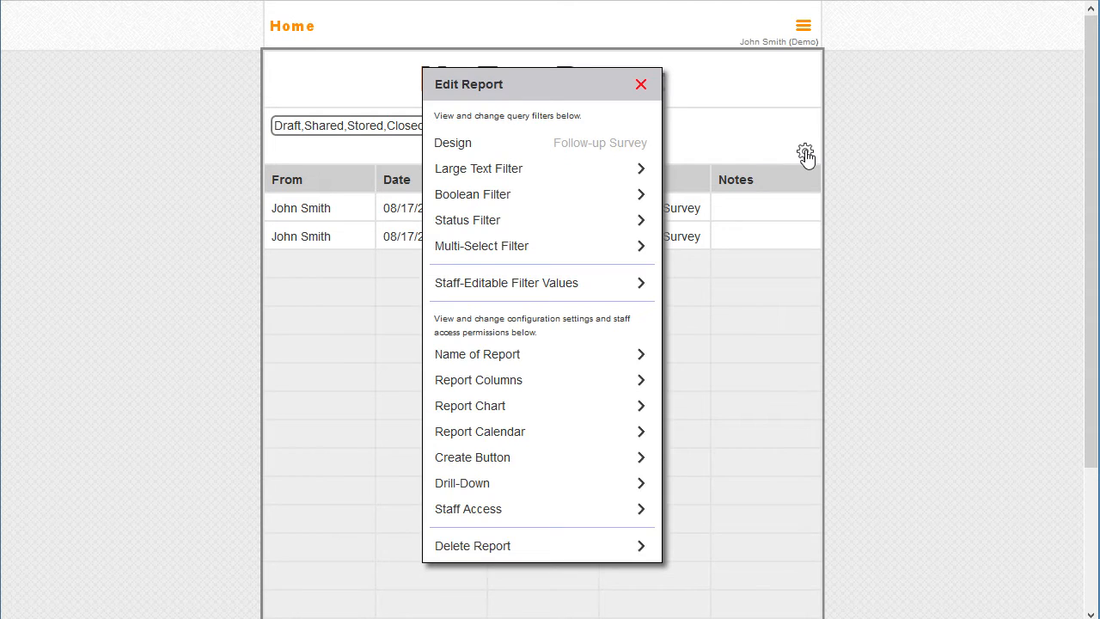
left_click(496, 385)
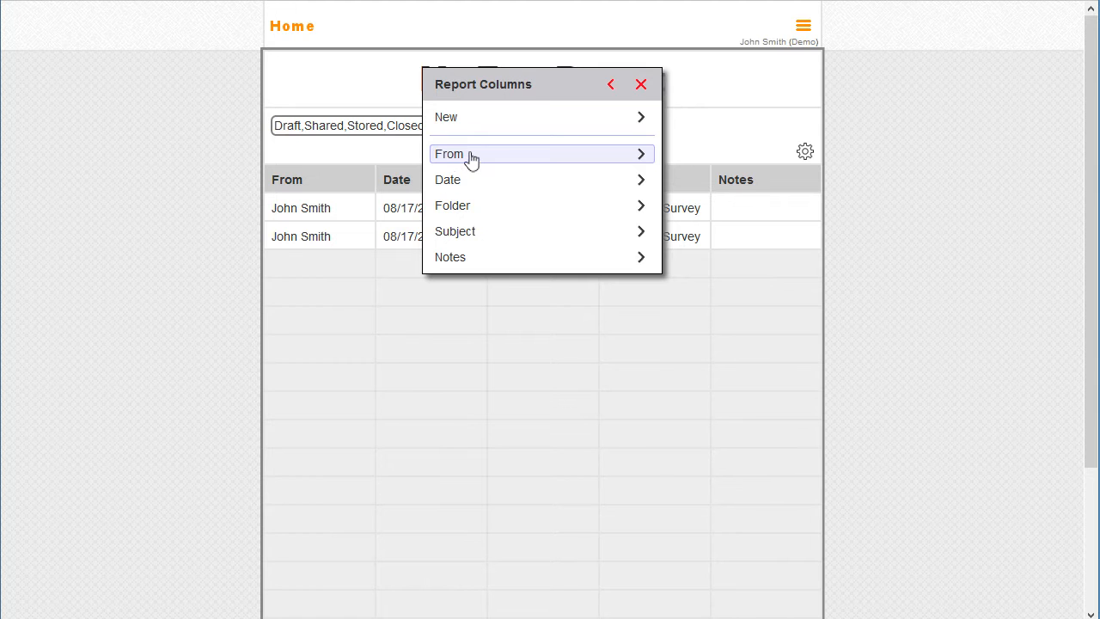
left_click(504, 209)
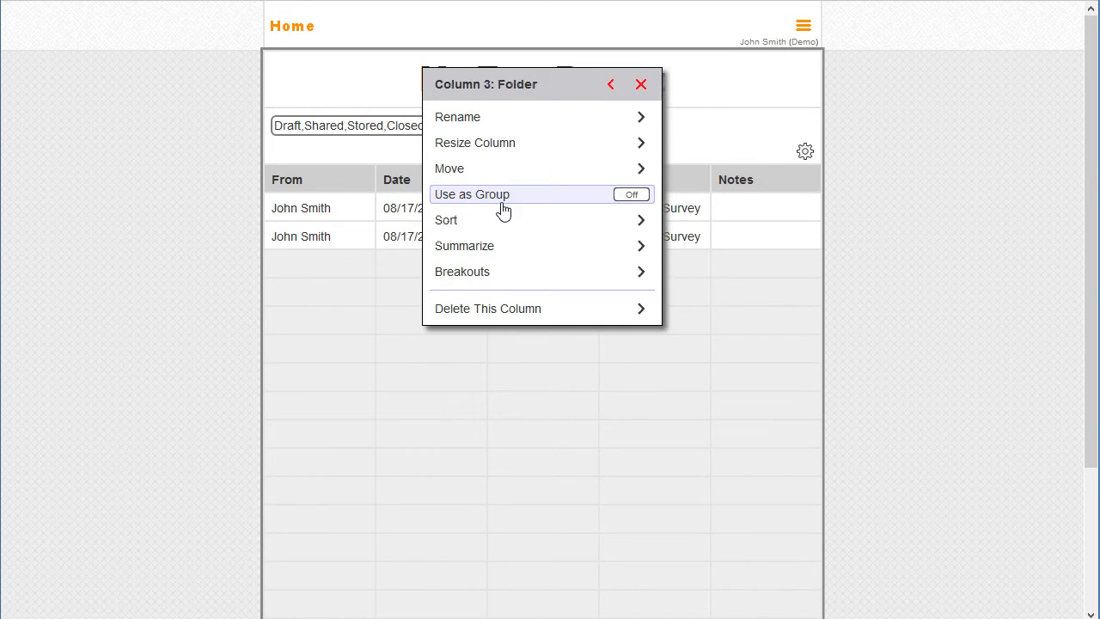
left_click(494, 311)
left_click(504, 125)
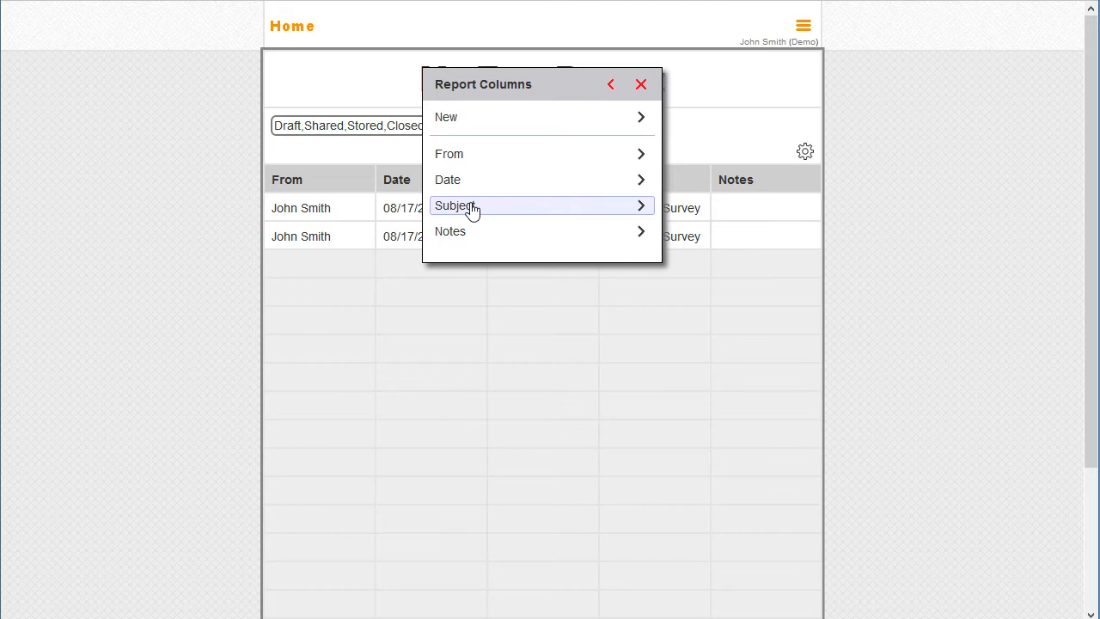
left_click(468, 234)
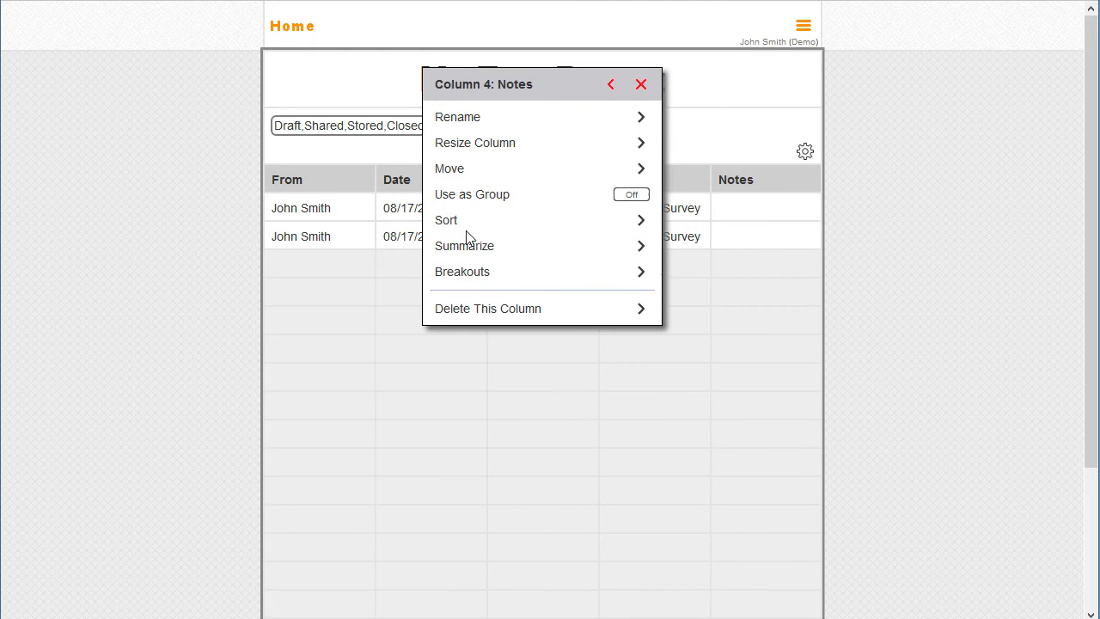
left_click(493, 311)
left_click(512, 129)
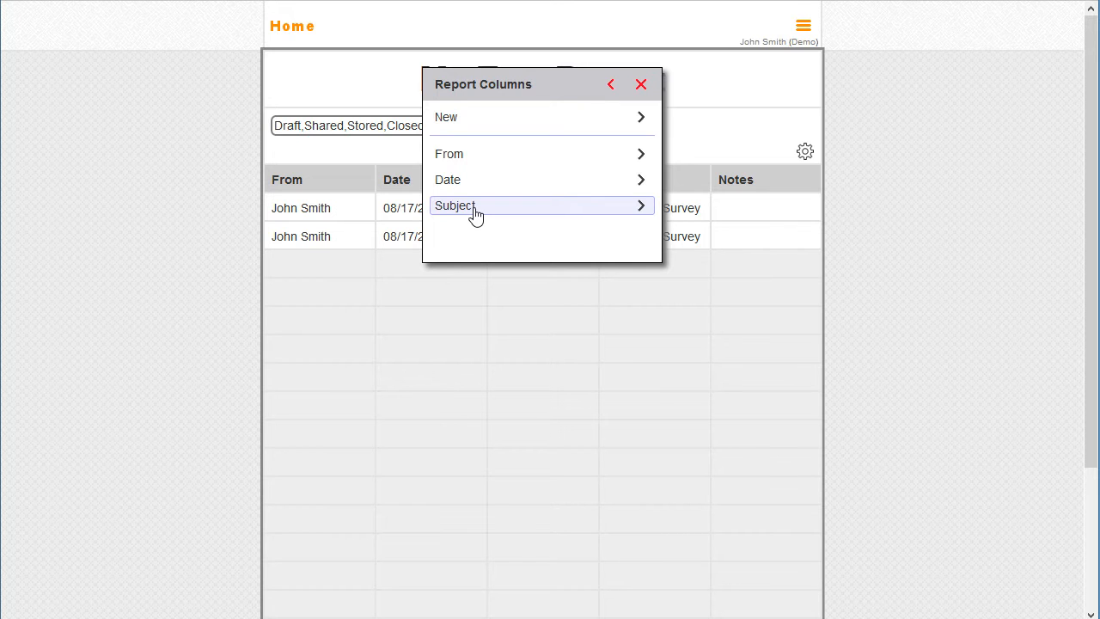
Step: Add the Answer (AF) field as a new report column and return to the report
left_click(482, 117)
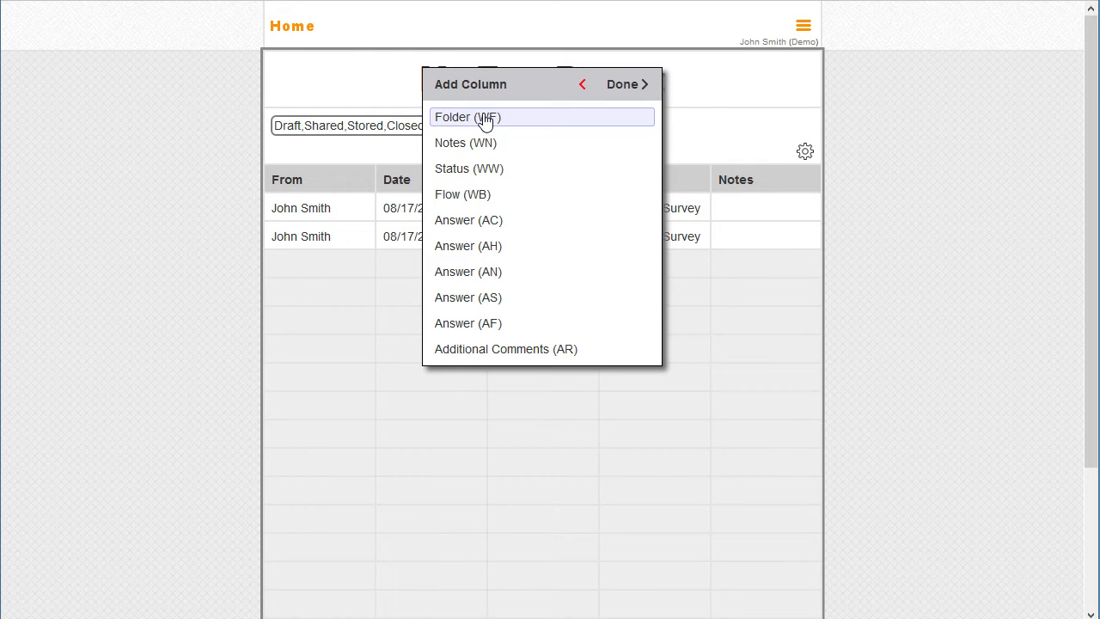
left_click(486, 330)
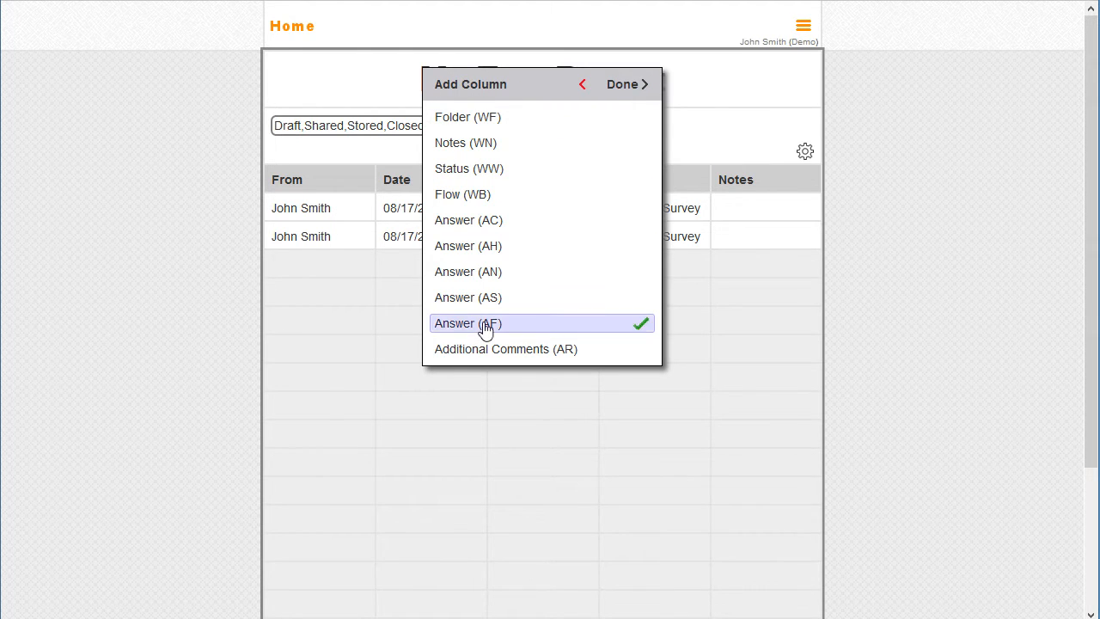
left_click(622, 86)
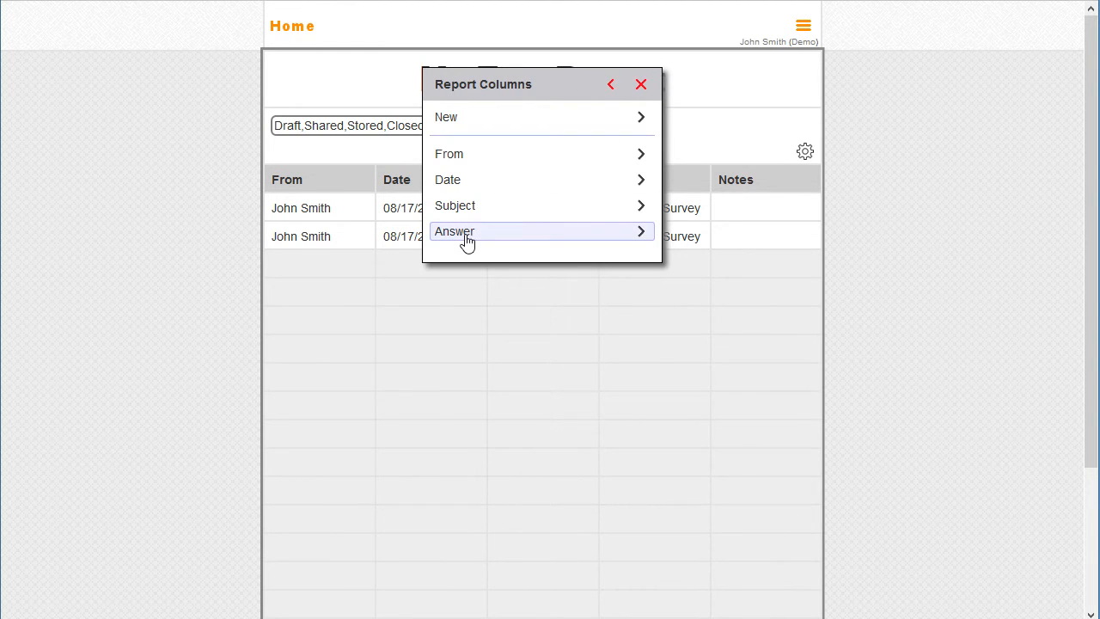
left_click(642, 86)
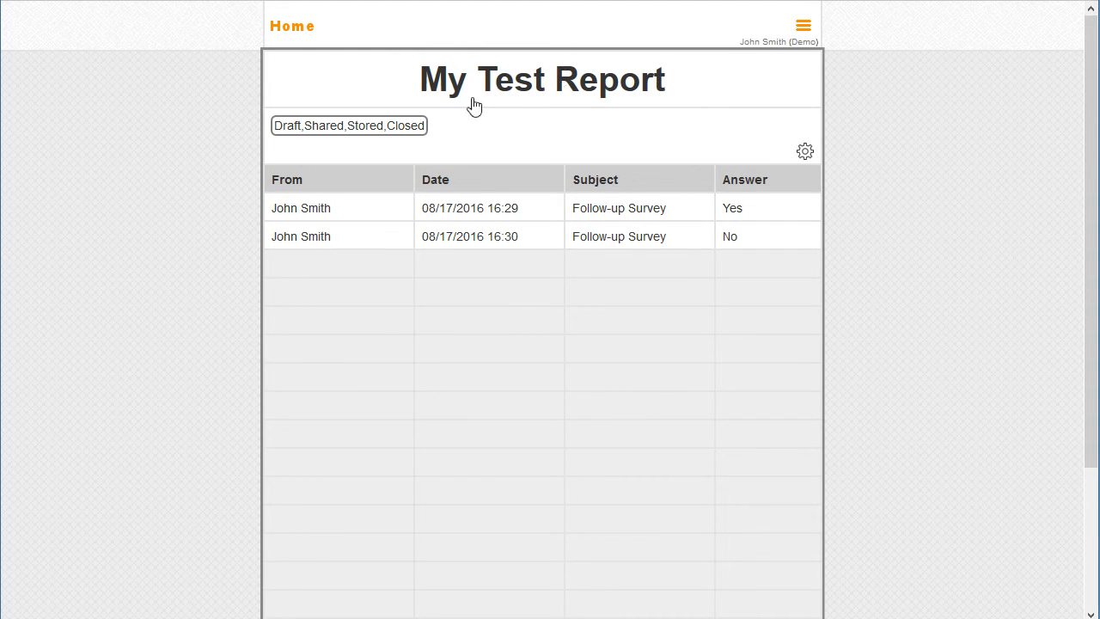
Step: Rename the report "My Callback Report" and return to it
left_click(805, 153)
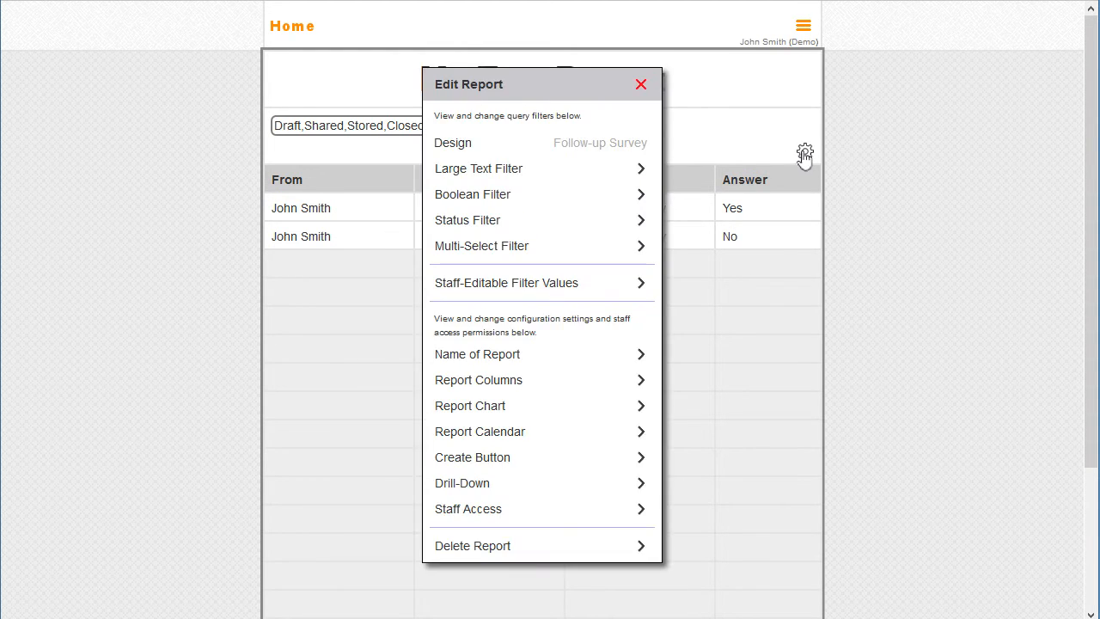
left_click(479, 364)
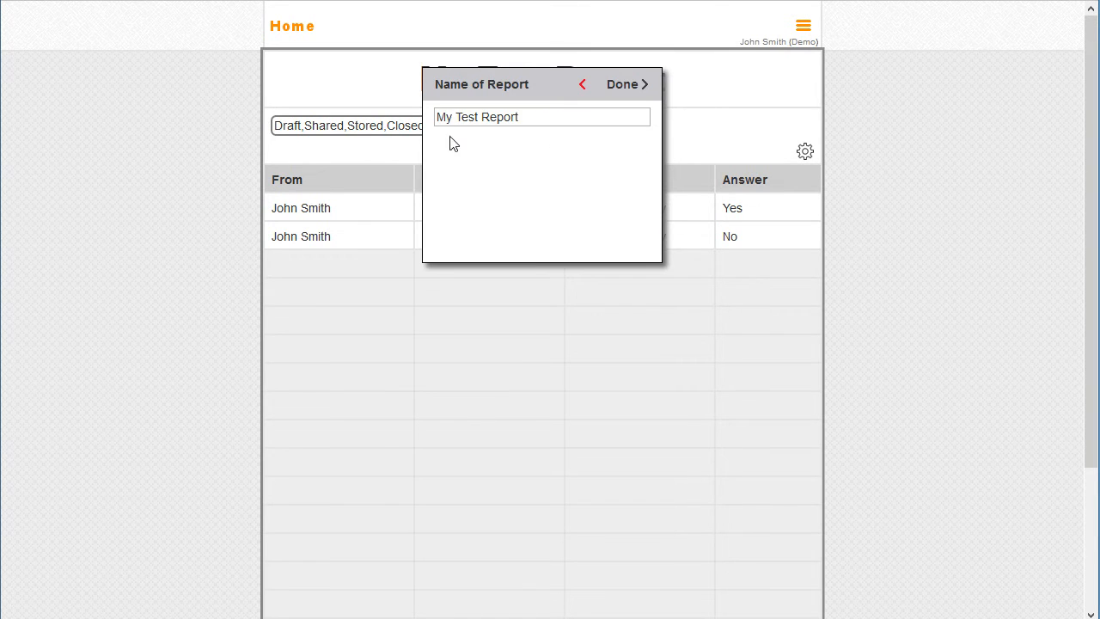
left_click_drag(557, 118, 187, 147)
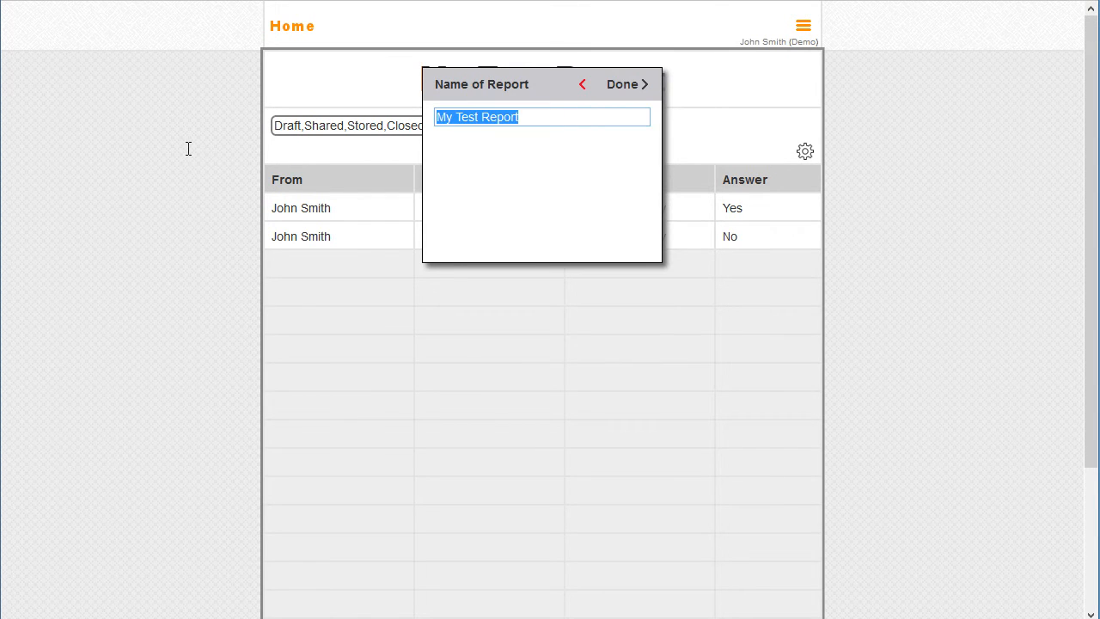
type("My Callback Report")
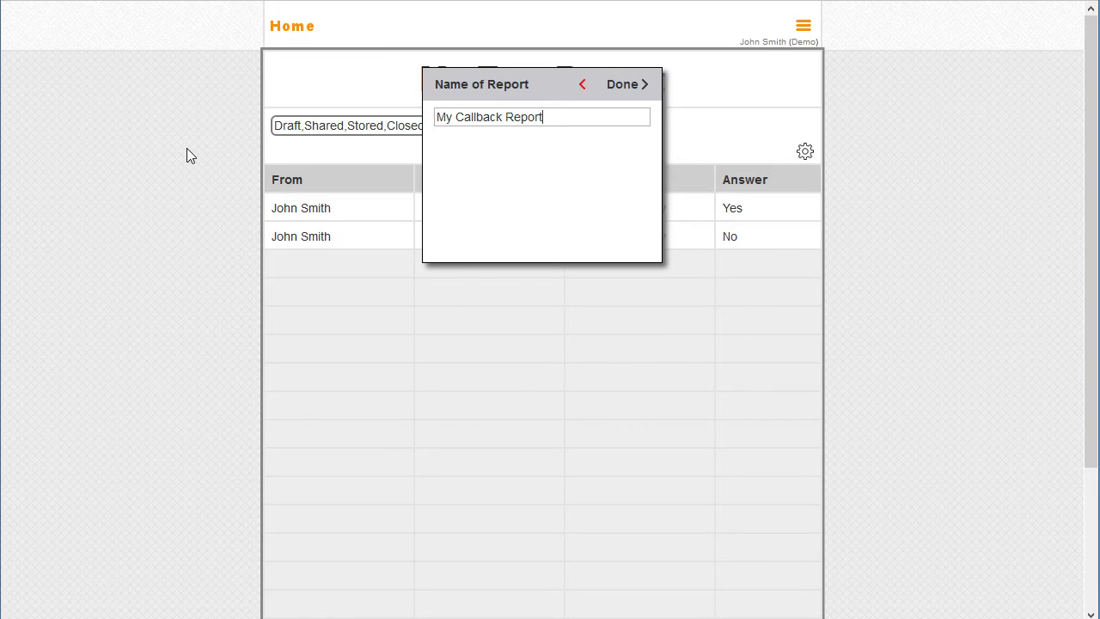
left_click(624, 89)
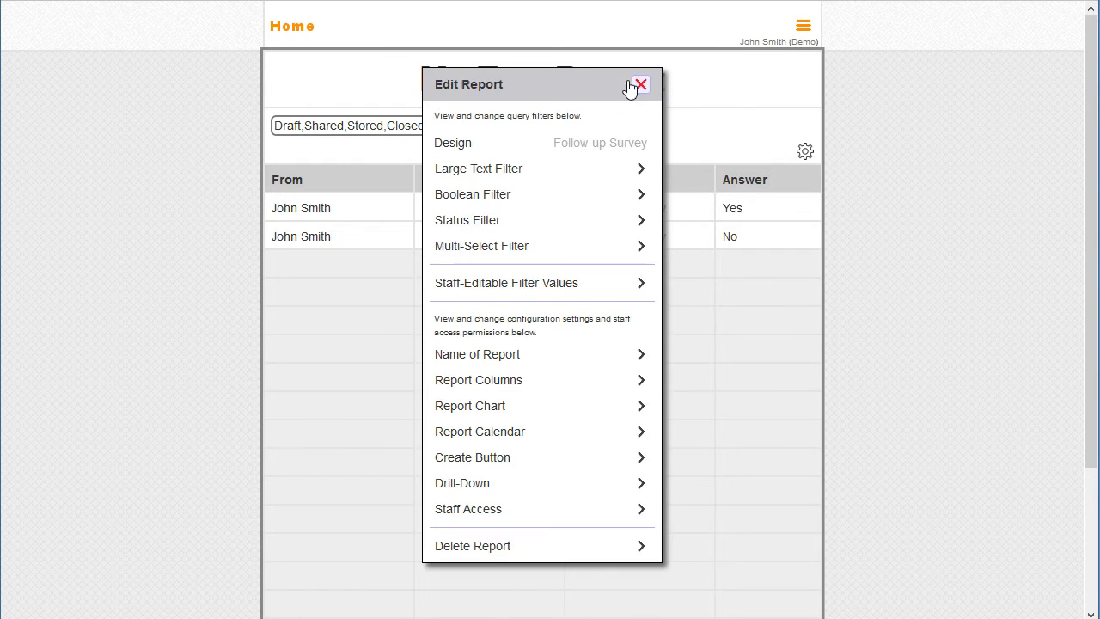
left_click(641, 86)
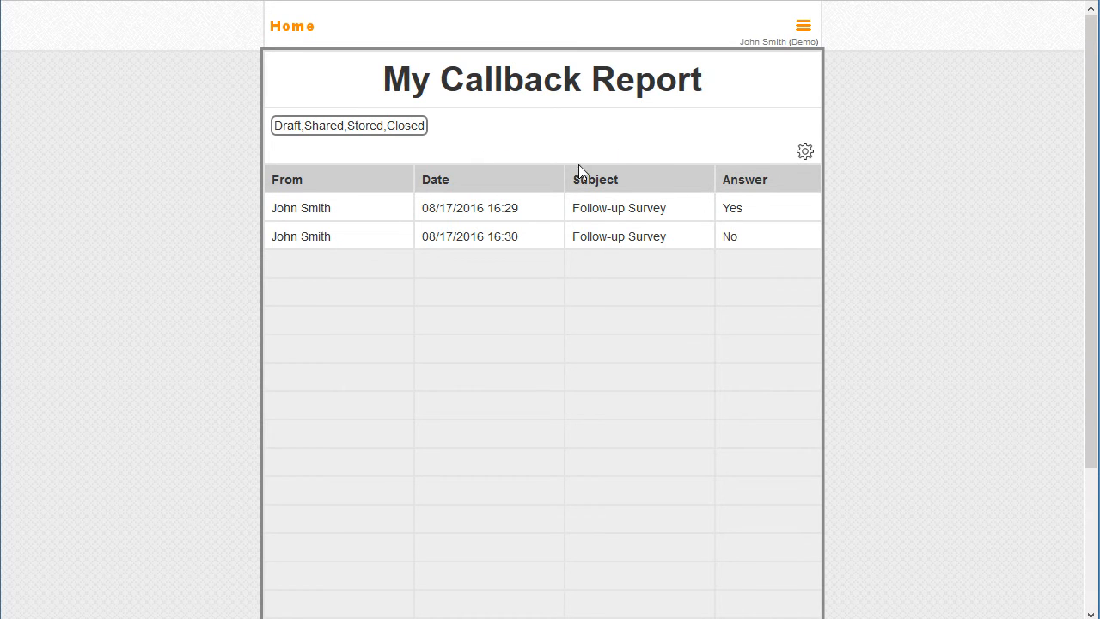
Step: Enable Drill-Down on the report lines so that each one links to its source document
left_click(806, 153)
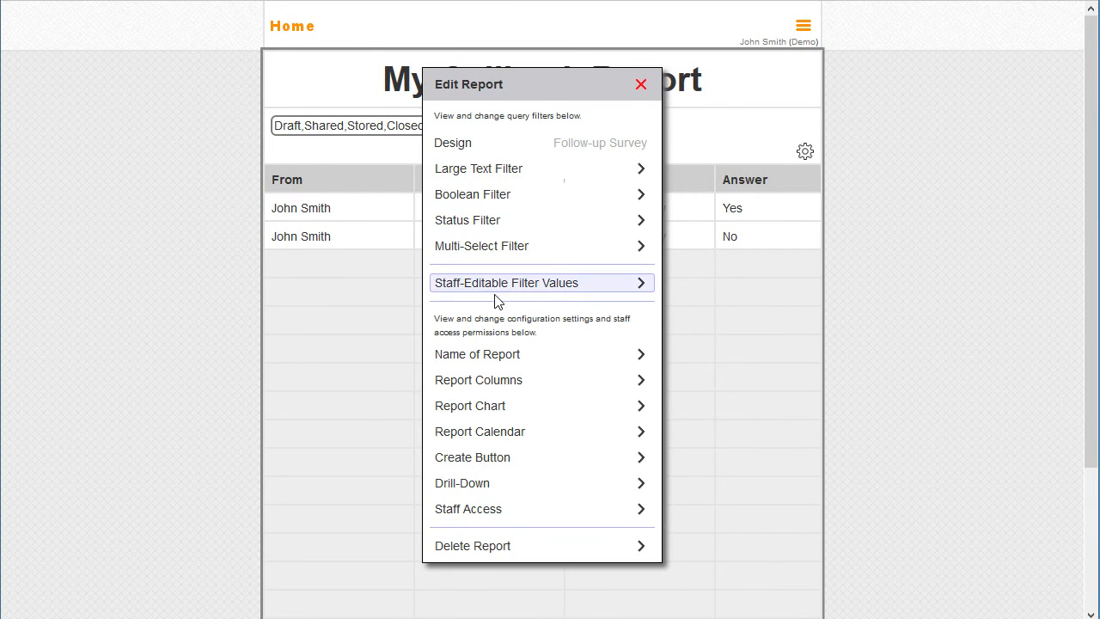
left_click(490, 483)
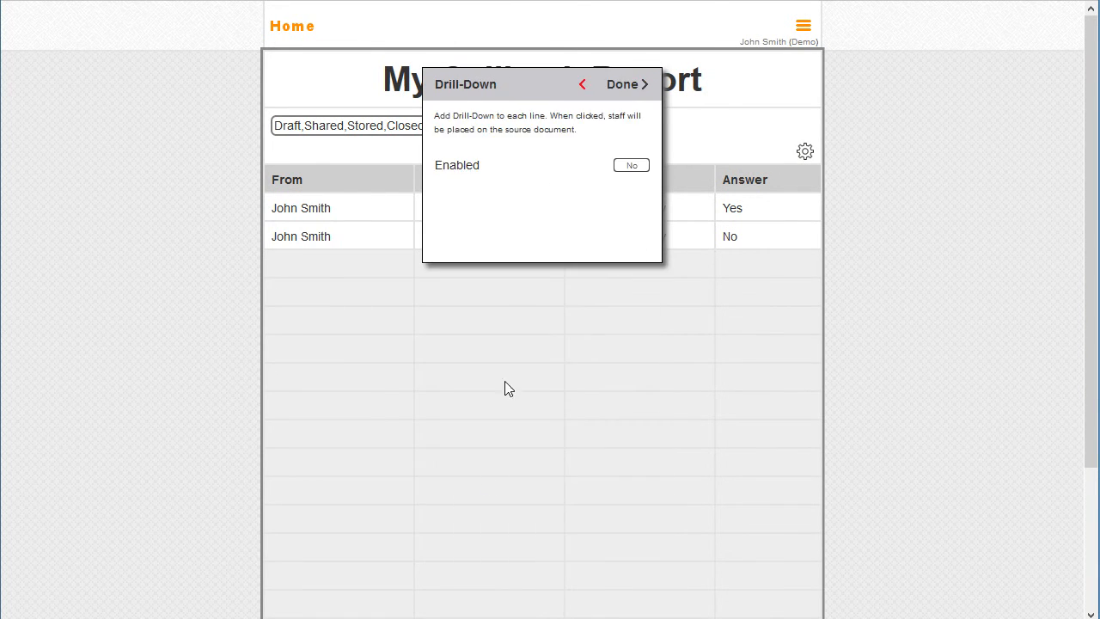
left_click(619, 169)
left_click(620, 86)
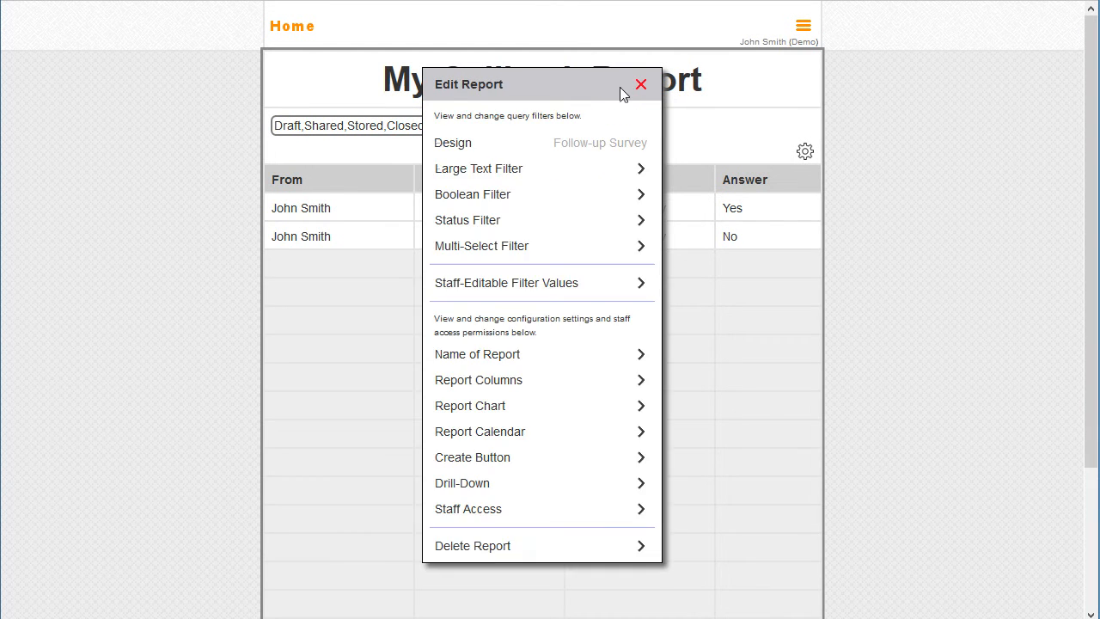
left_click(640, 84)
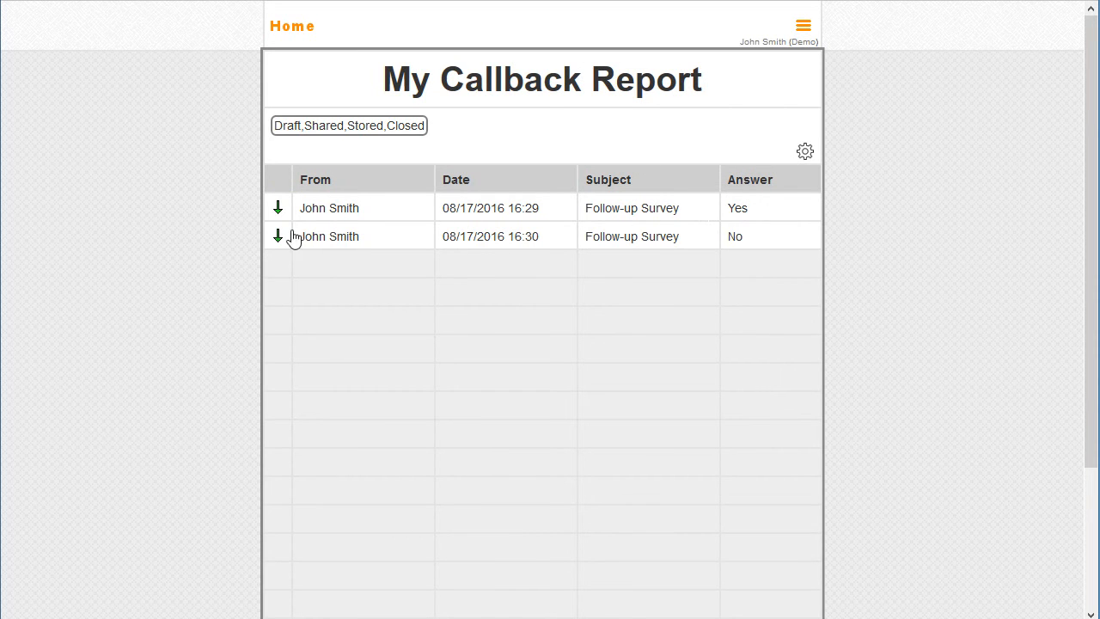
Step: Drill down into the source surveys of the first and second report lines, returning to the report after each
left_click(278, 208)
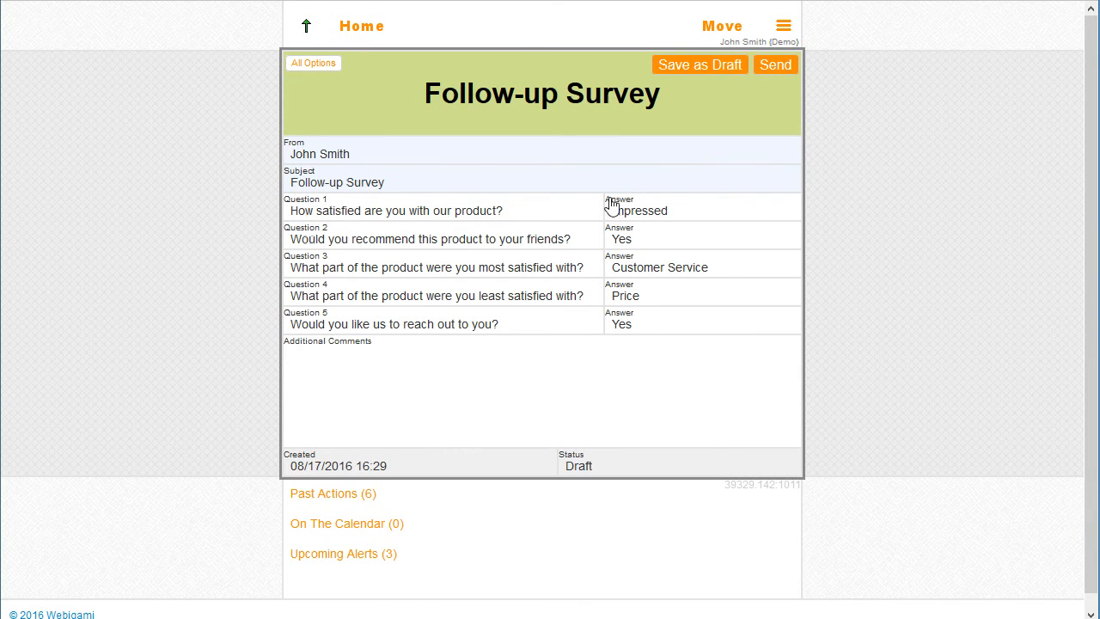
left_click(308, 27)
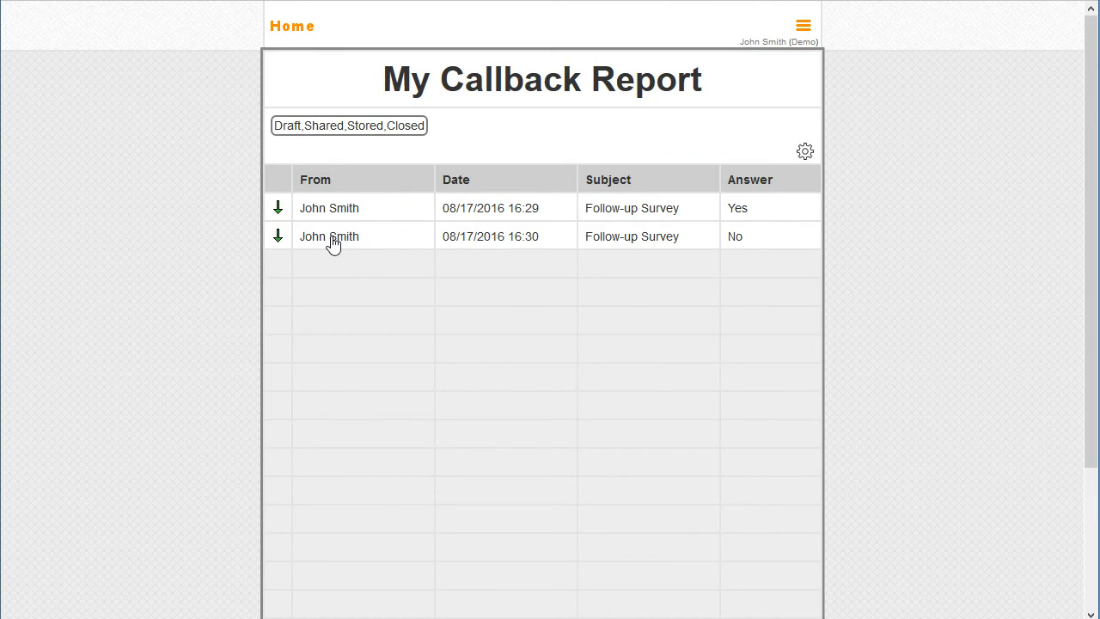
left_click(273, 238)
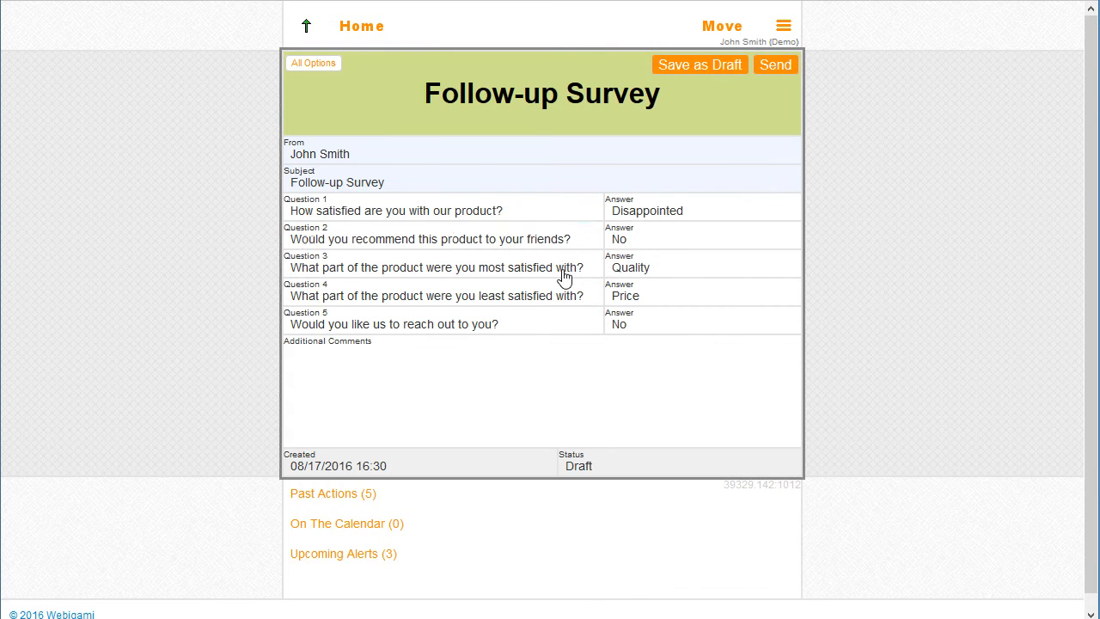
left_click(307, 26)
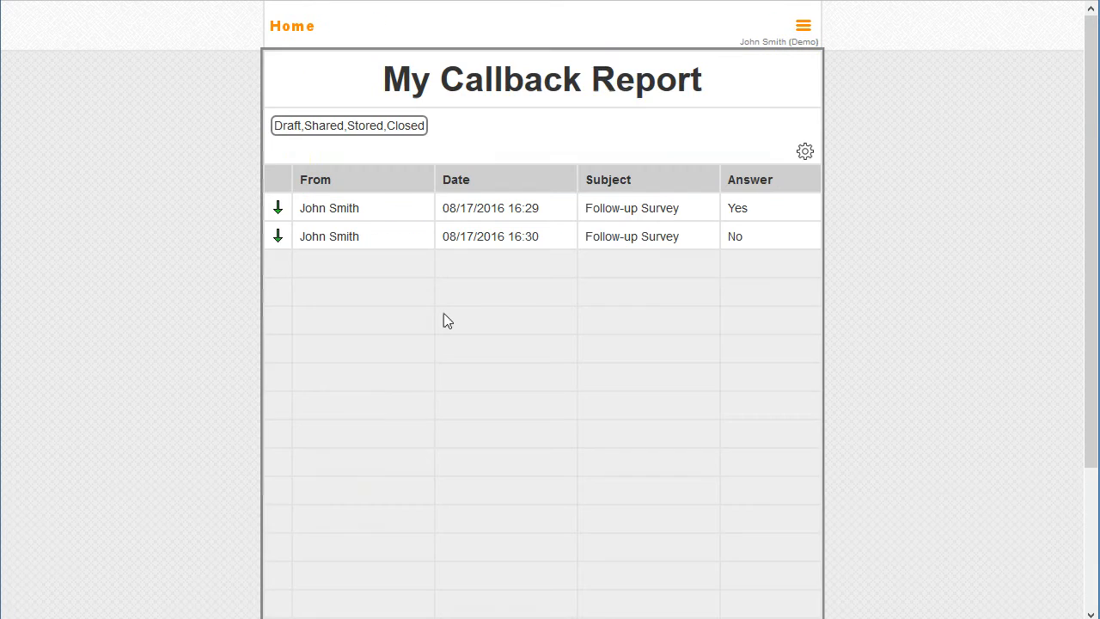